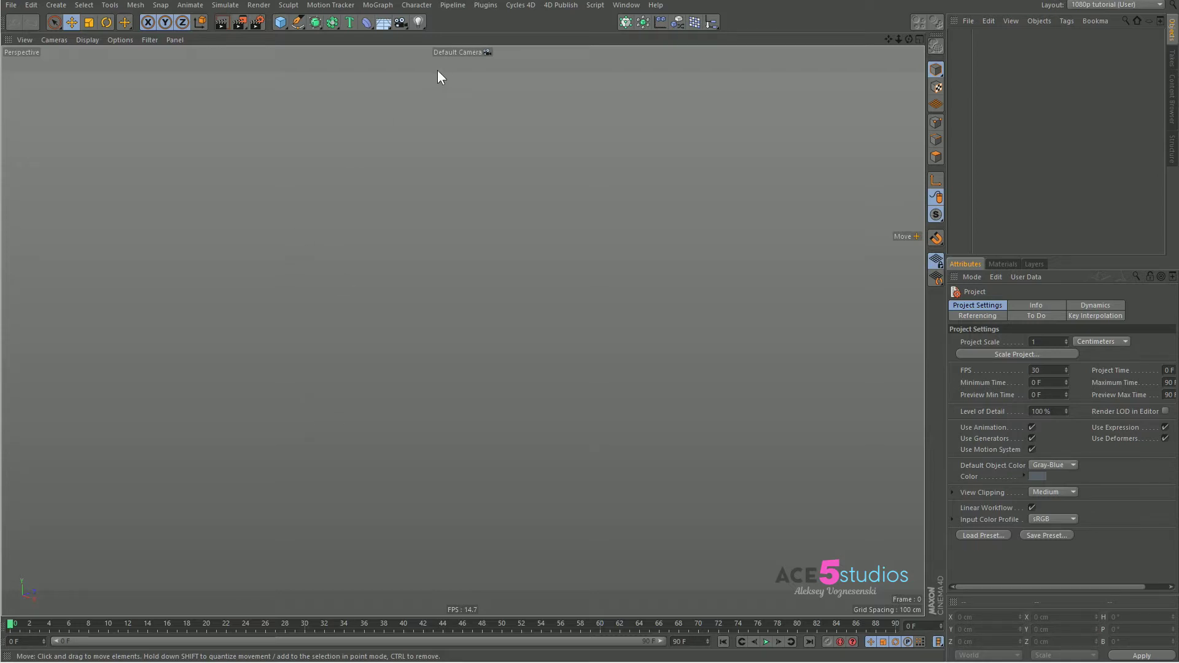
Create a sphere and set its type to Hexahedron
click(281, 22)
click(527, 61)
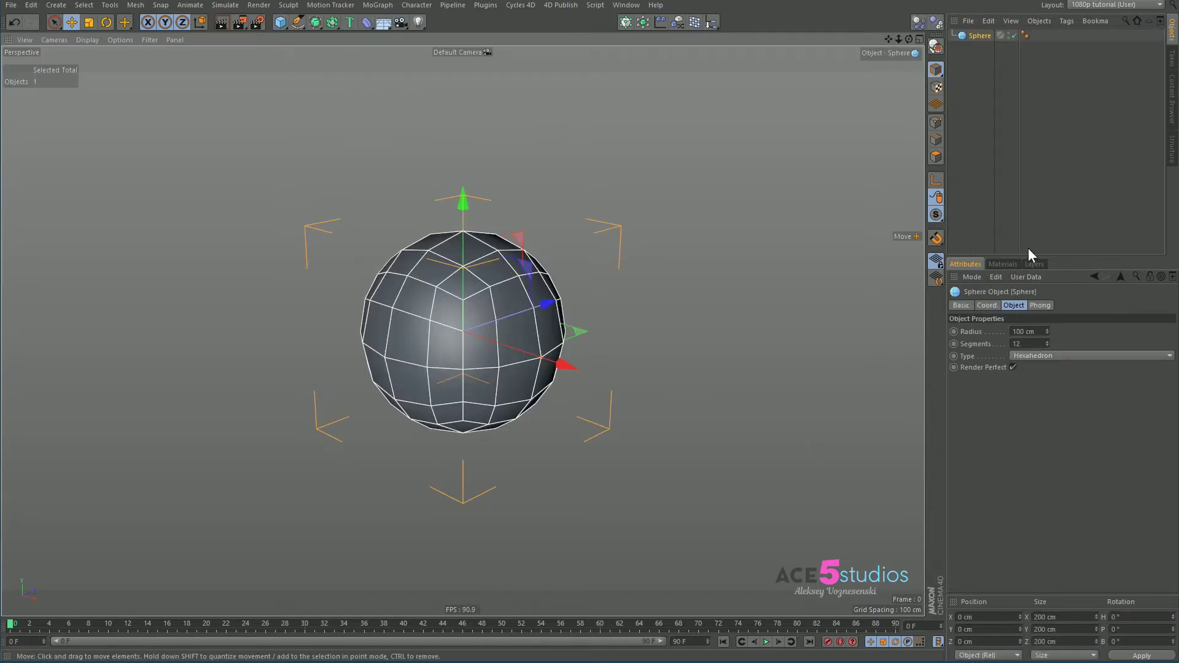
click(996, 278)
click(1048, 381)
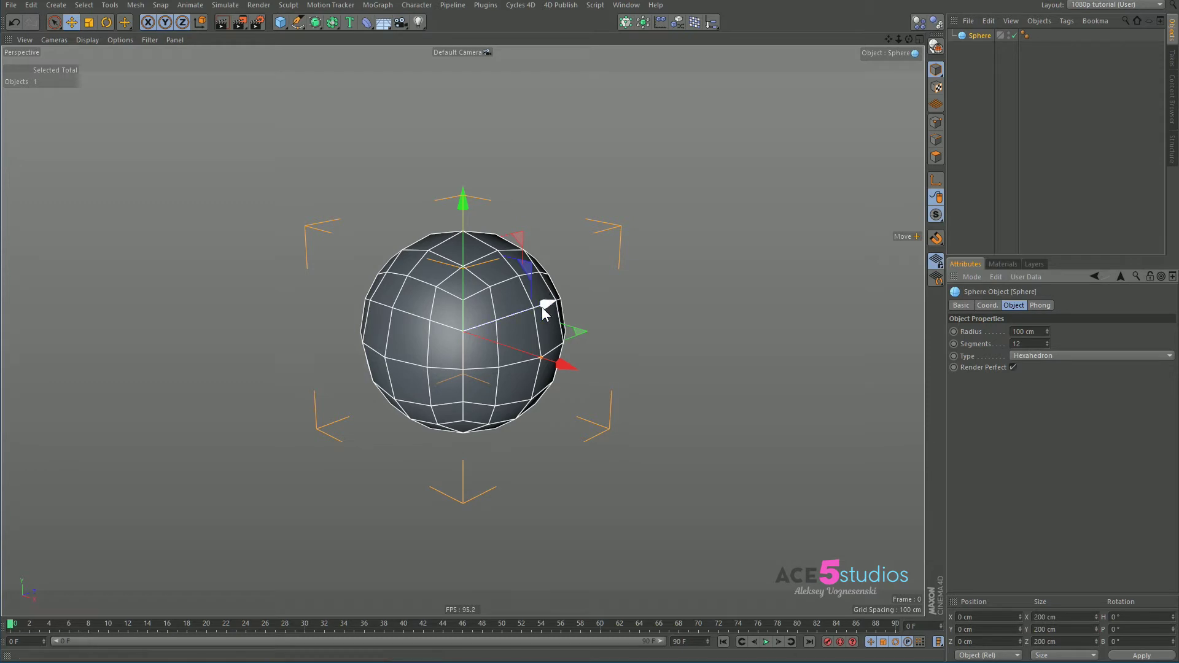
click(1048, 354)
click(1057, 371)
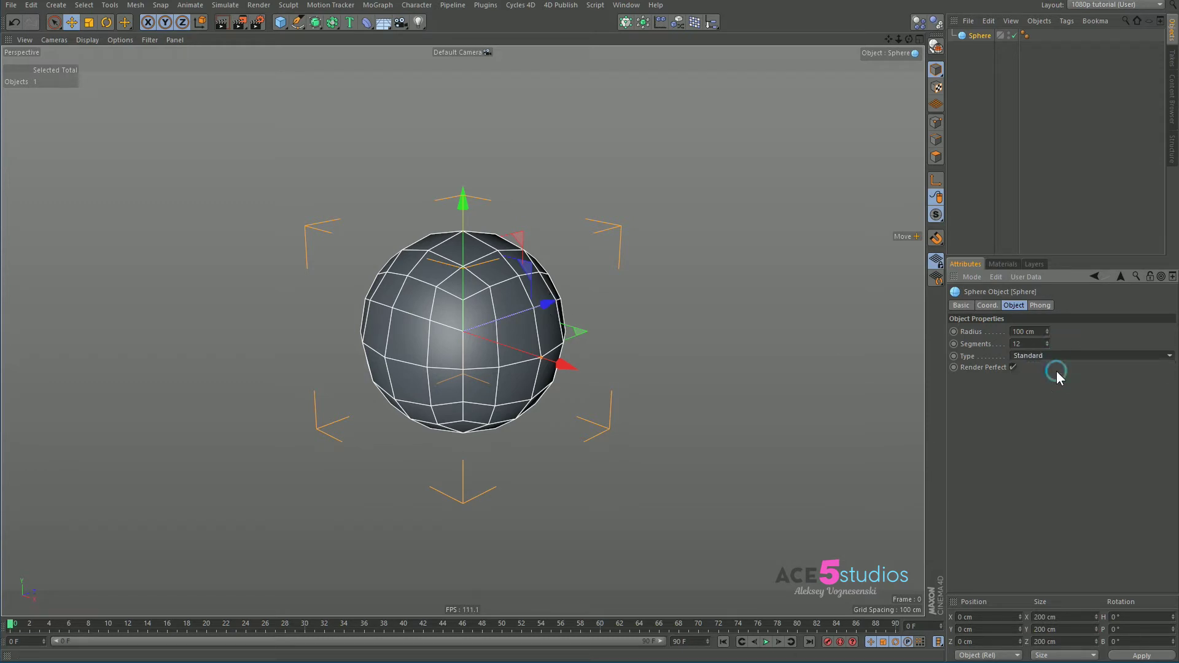
click(1077, 357)
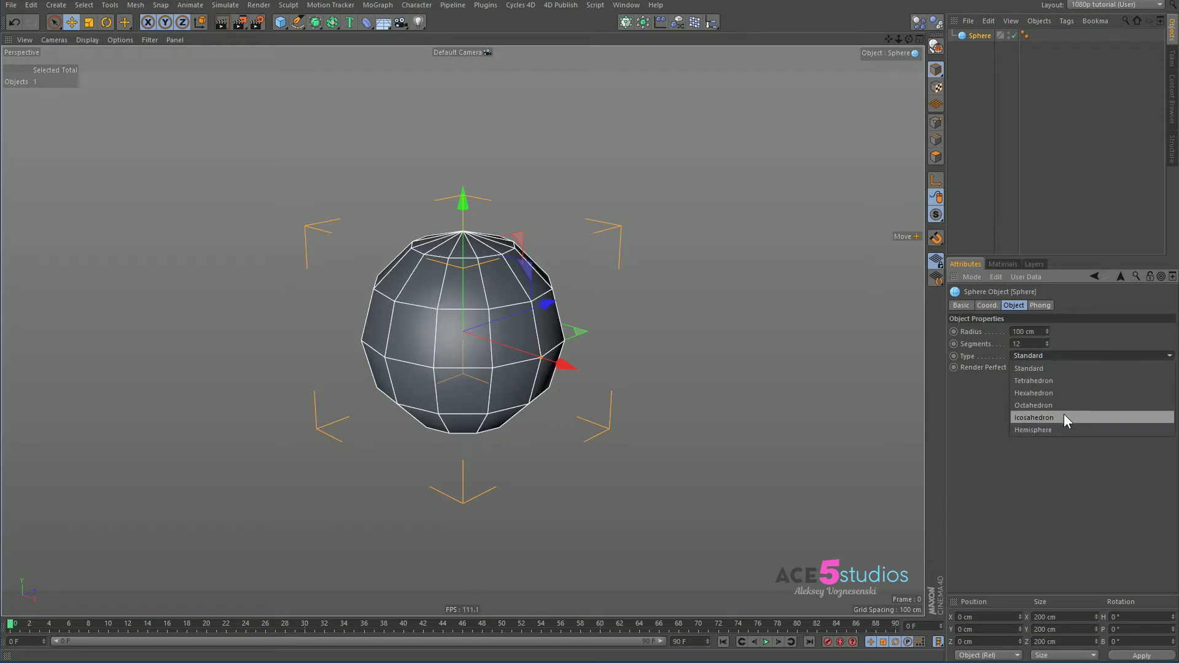
click(1072, 392)
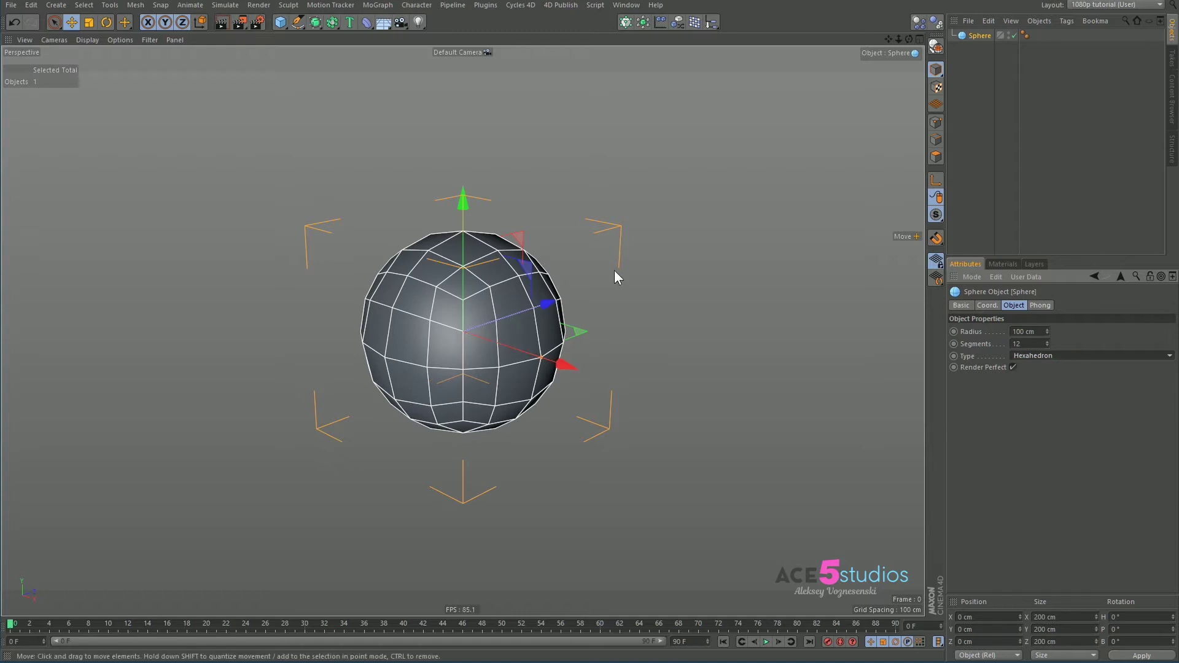
Make the sphere editable and save a band of 16 upper polygons as a Polygon Selection
click(936, 47)
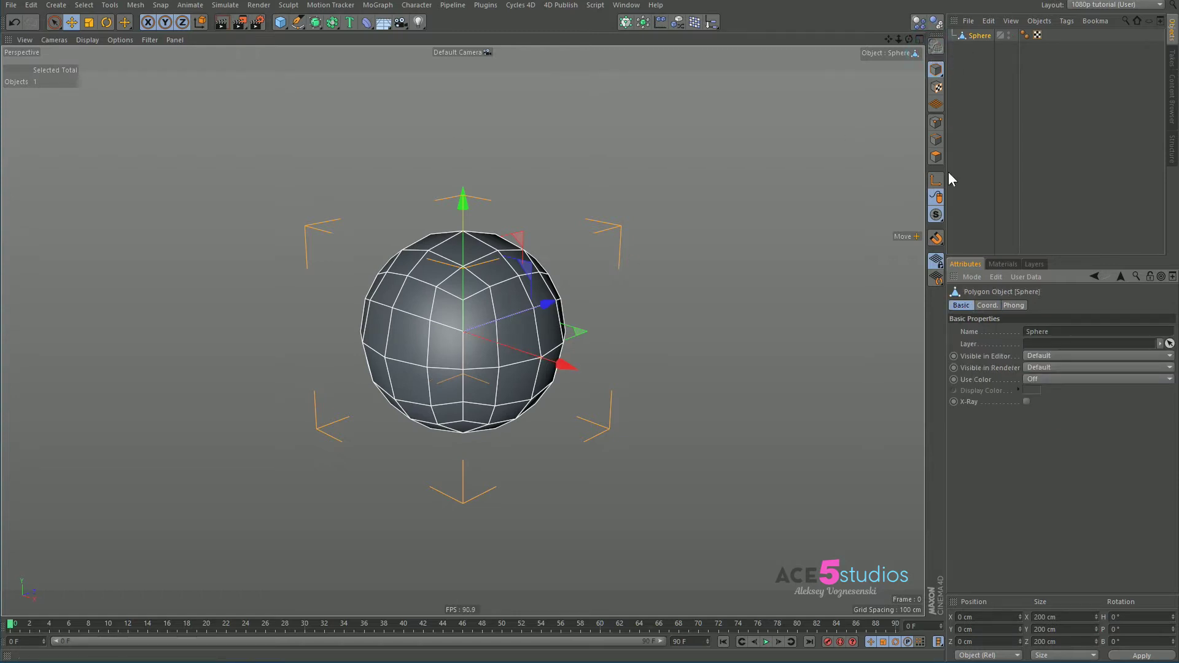
click(936, 157)
click(54, 22)
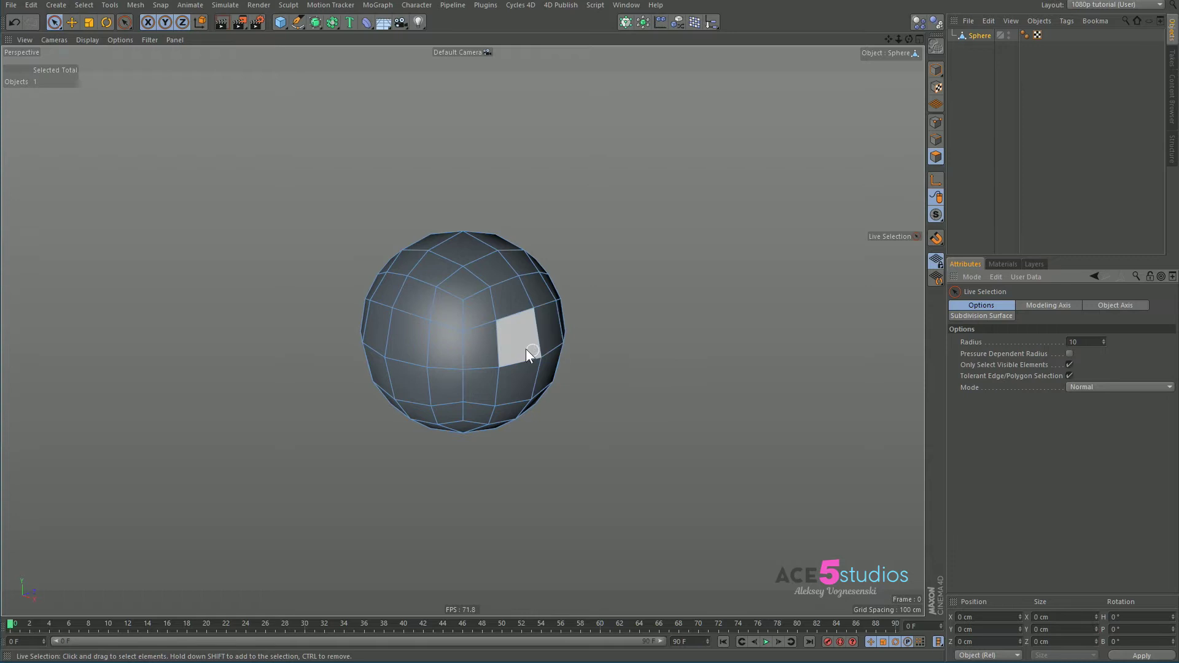
mouse_move(531, 346)
mouse_down()
mouse_move(503, 258)
mouse_move(596, 273)
mouse_move(376, 250)
mouse_move(389, 274)
mouse_move(400, 264)
mouse_move(368, 348)
mouse_move(307, 325)
mouse_move(331, 307)
mouse_move(640, 334)
mouse_move(615, 325)
mouse_up()
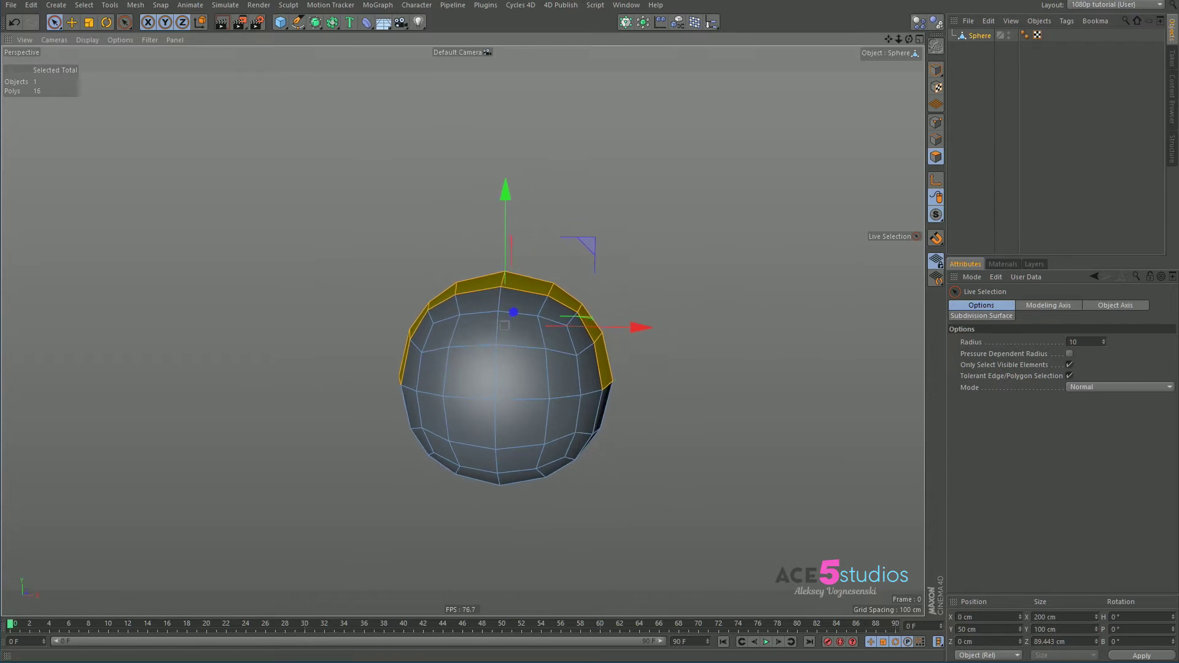
click(86, 5)
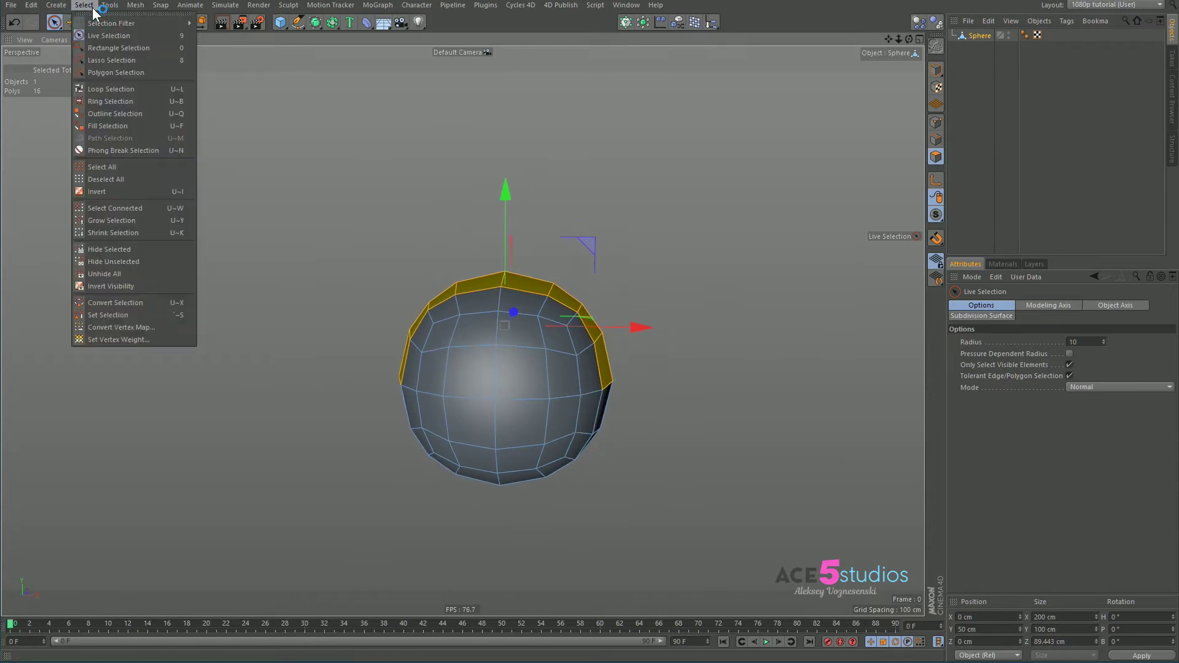
click(144, 307)
alt+drag(590, 359, 548, 387)
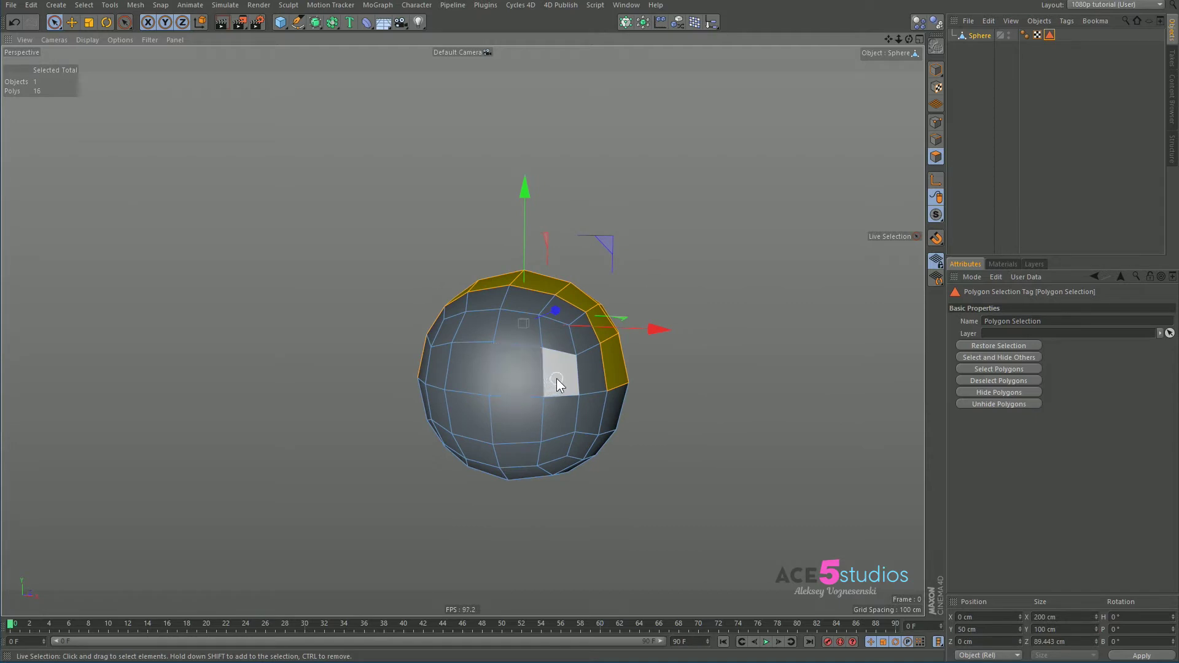
Add a Cloner in Object mode on the Sphere, with a child Sphere.1 shrunk to about 12%
click(626, 22)
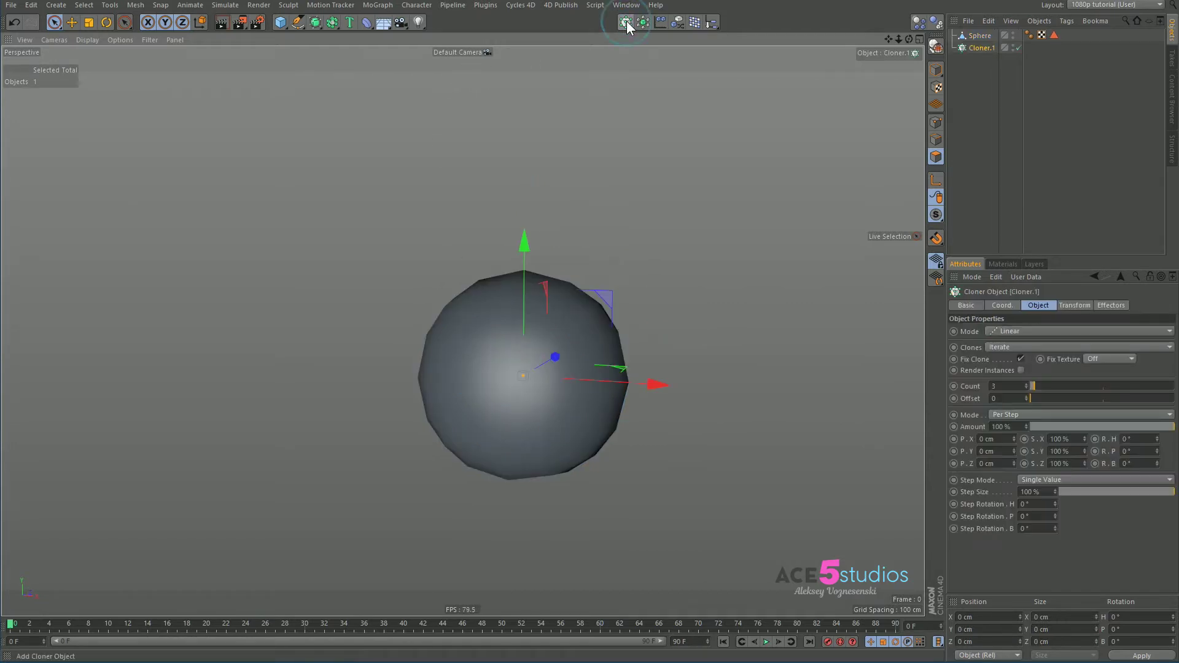
click(289, 28)
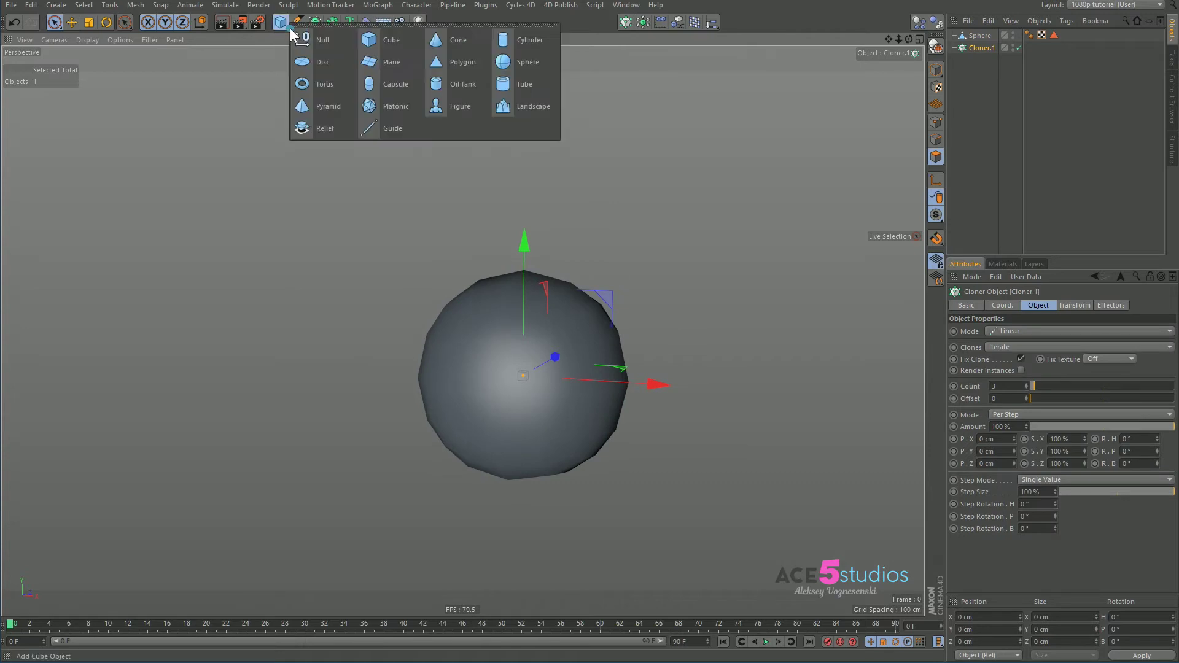
click(499, 63)
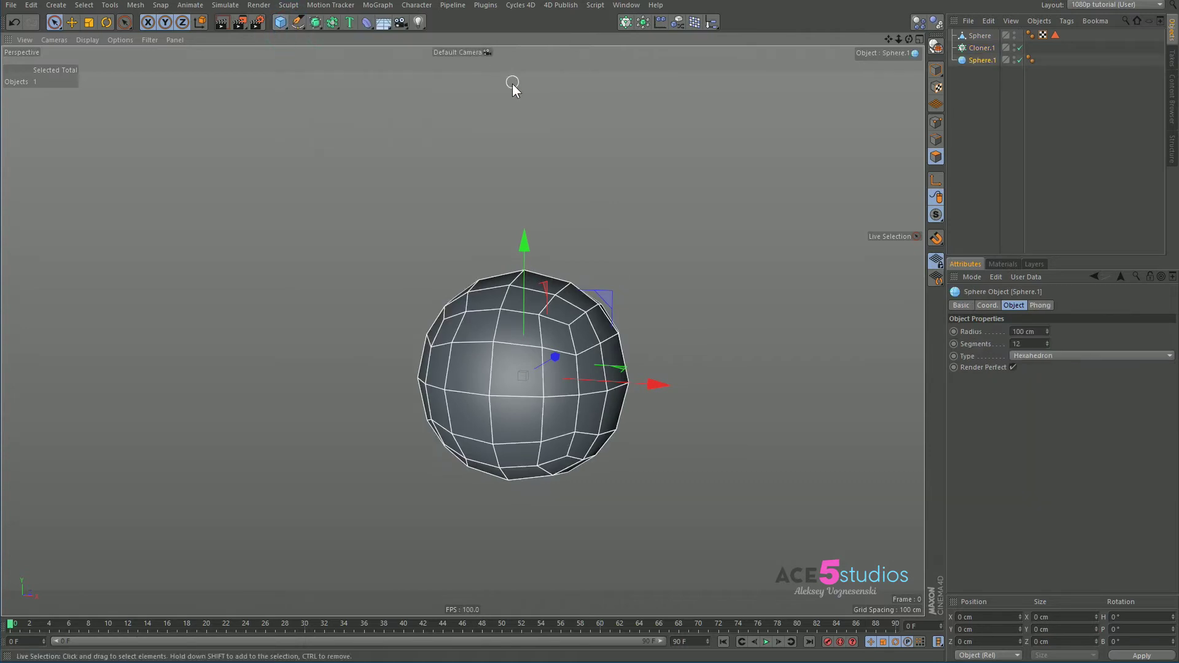
drag(980, 54, 981, 48)
click(982, 48)
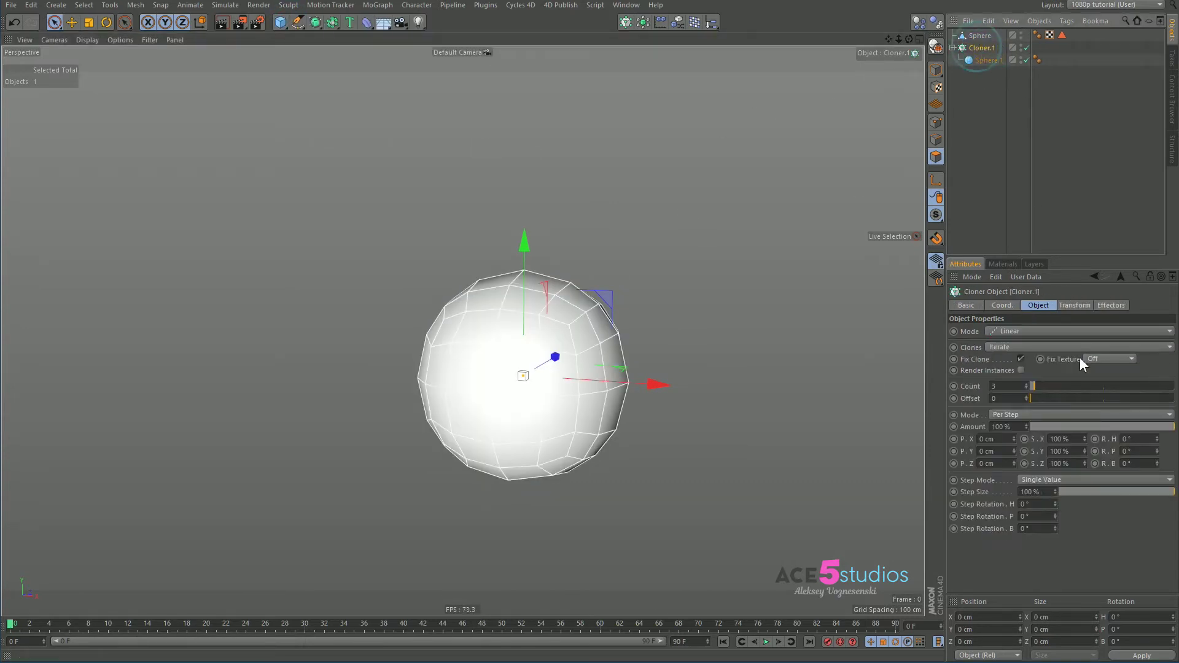
click(1035, 330)
click(1030, 343)
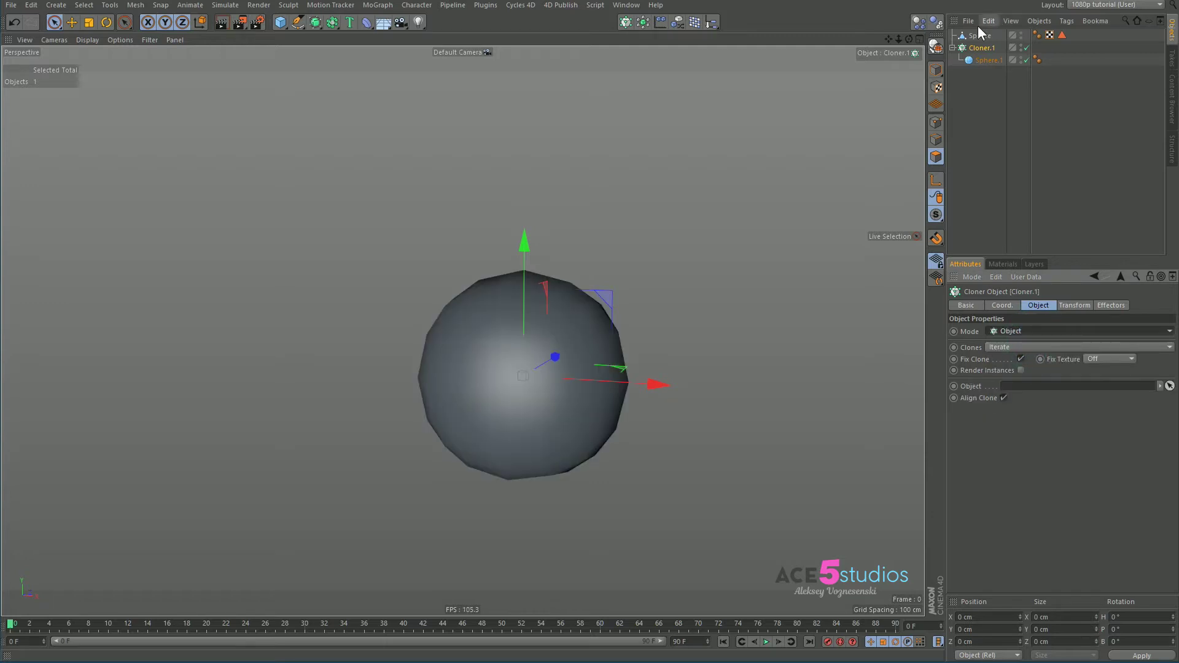
drag(980, 35, 1010, 388)
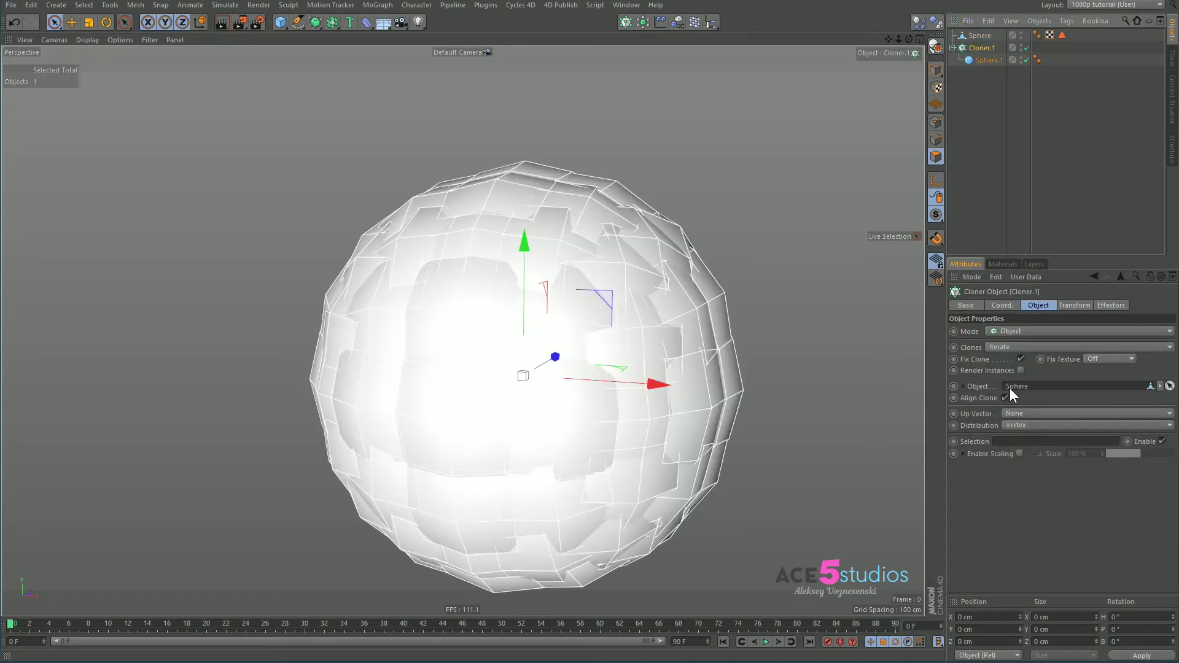
click(988, 60)
key(t)
drag(710, 215, 357, 250)
Limit clones to the Polygon Selection and scatter 461 of them across the Surface
click(982, 48)
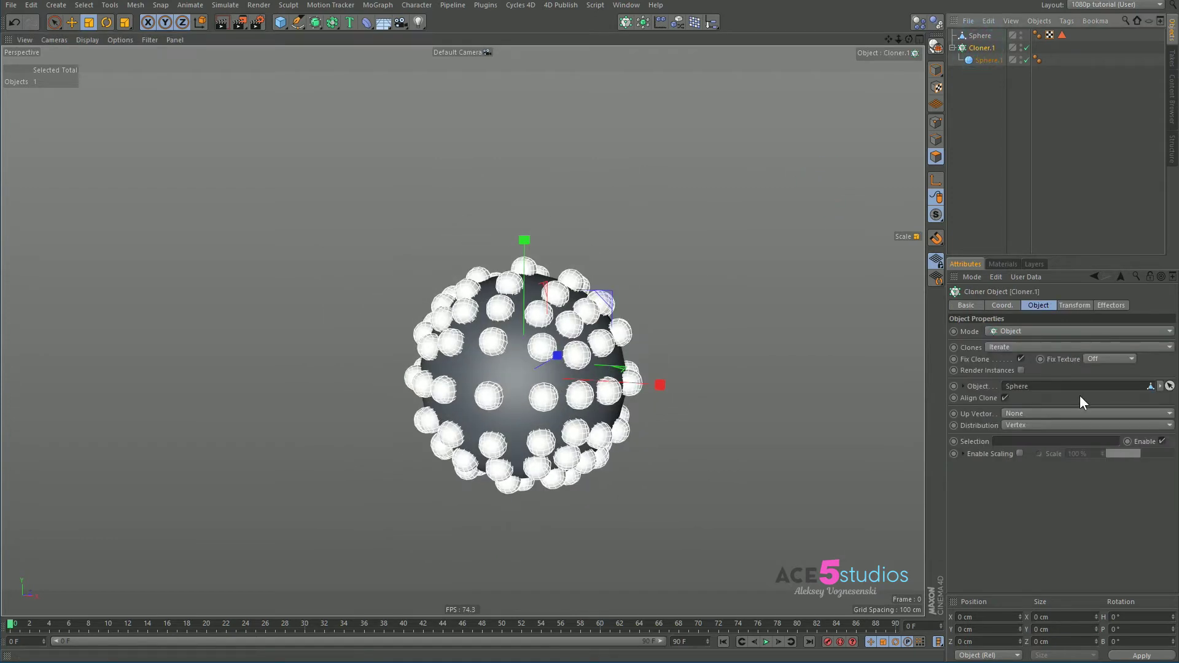
drag(1061, 35, 1014, 445)
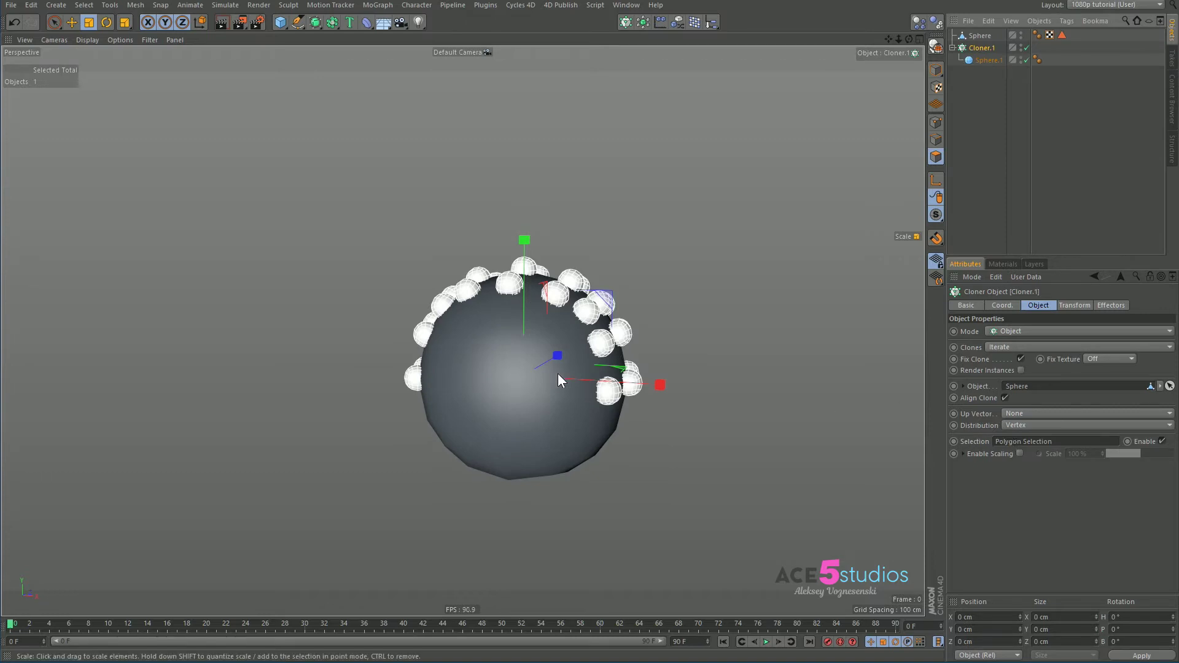
alt+drag(558, 373, 441, 386)
click(1032, 424)
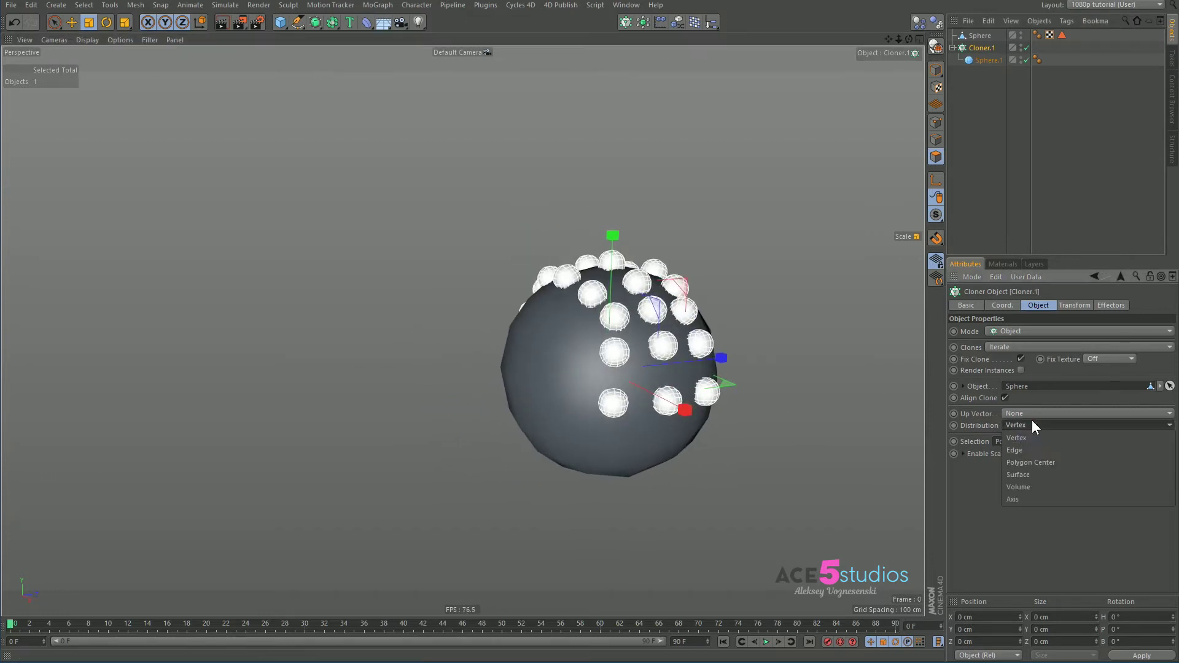
click(1044, 478)
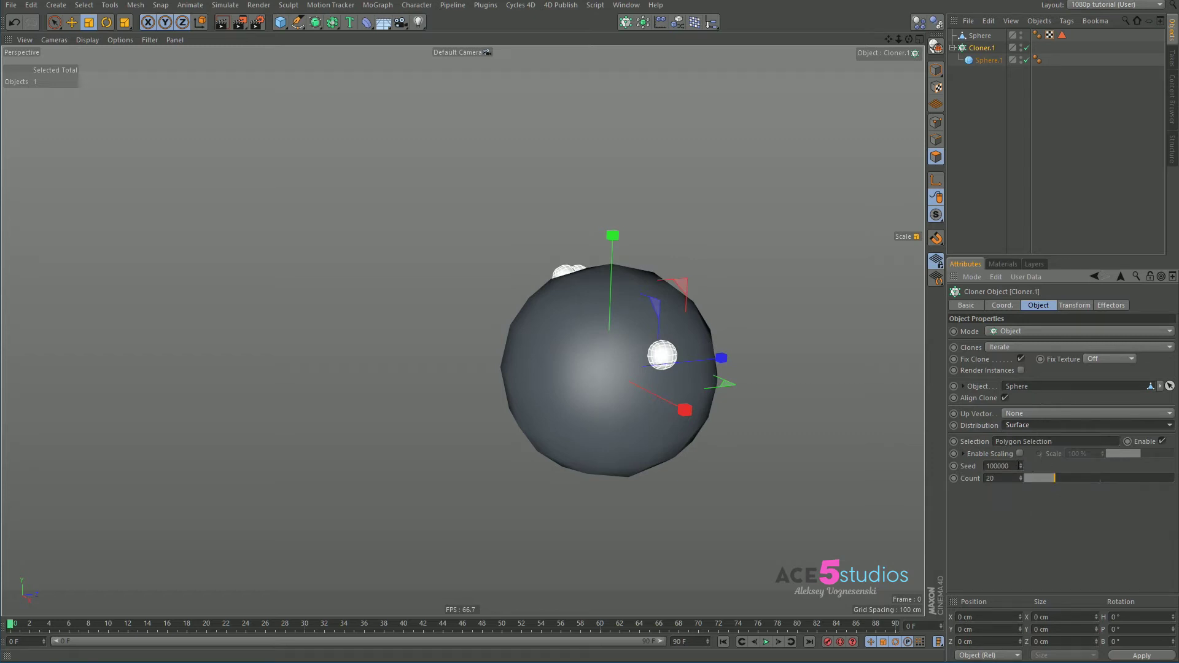
drag(1021, 478, 1016, 505)
alt+drag(529, 344, 688, 335)
mouse_move(565, 331)
alt+mouse_down()
mouse_move(507, 361)
mouse_move(591, 360)
mouse_move(462, 350)
mouse_move(550, 366)
mouse_move(481, 355)
mouse_move(549, 343)
mouse_move(623, 351)
mouse_move(572, 313)
alt+mouse_up()
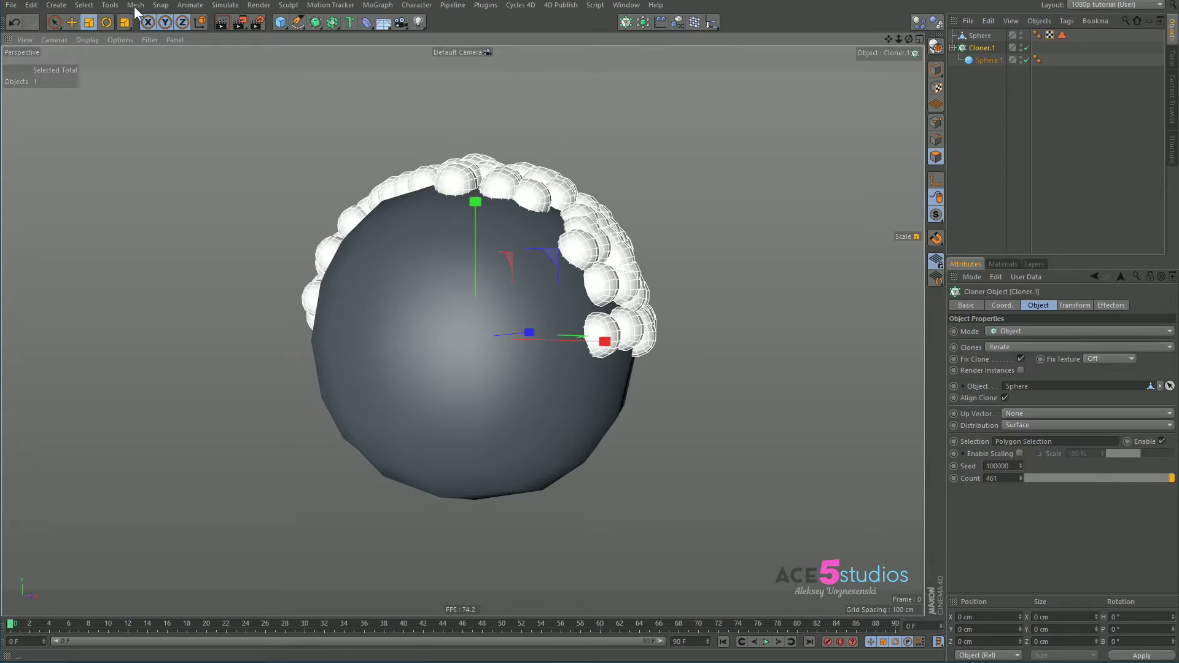
Add a Time effector with Rotation off and a Position Z offset of 55 cm
click(378, 5)
mouse_move(386, 20)
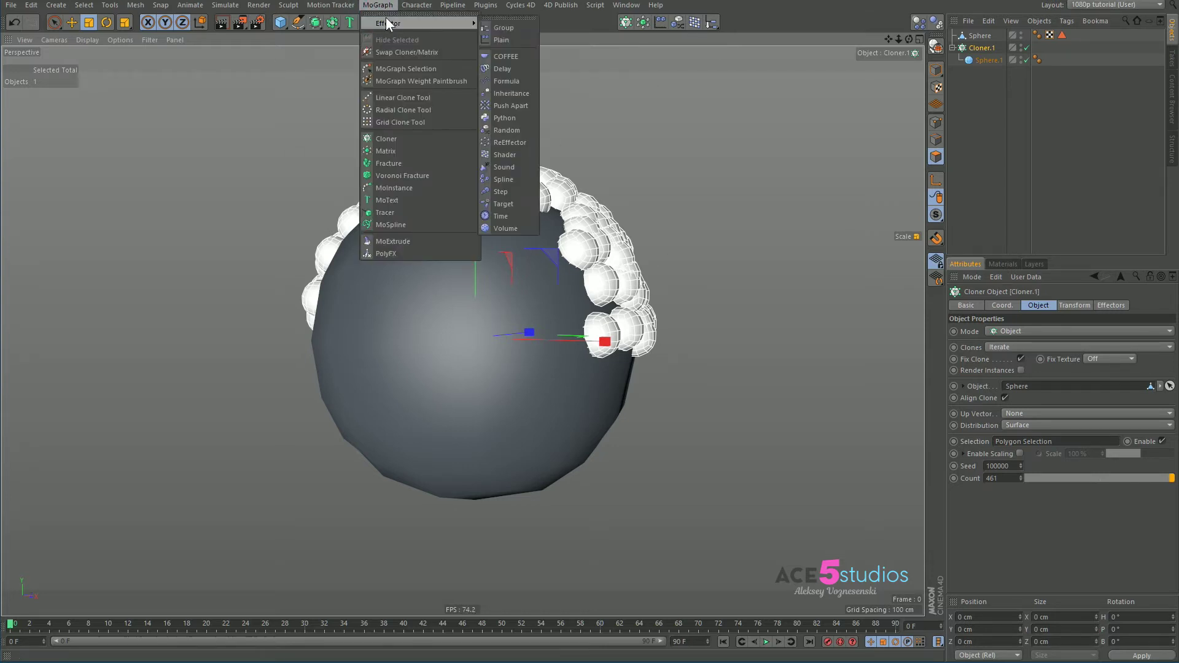
click(523, 215)
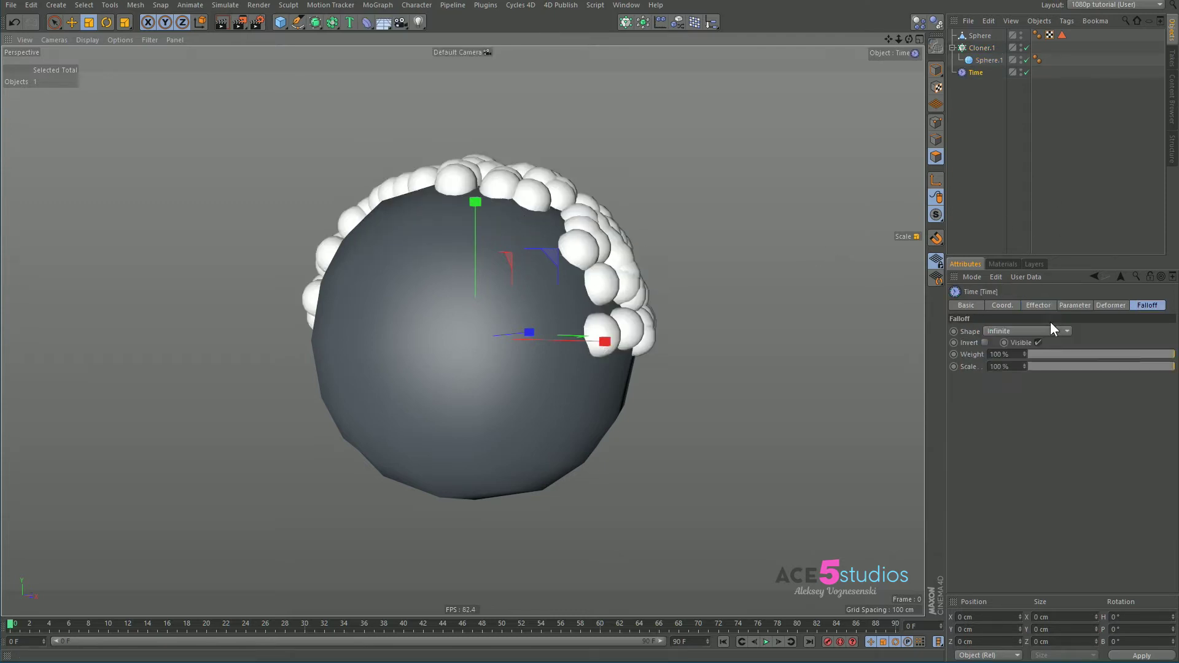
click(1072, 305)
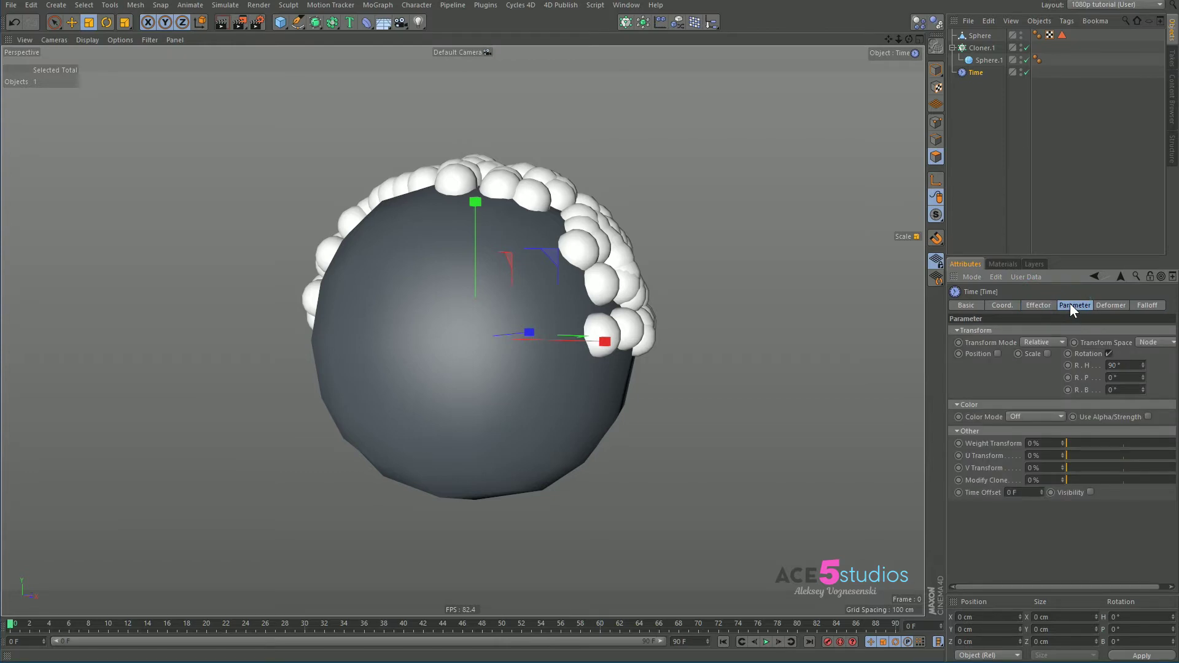
click(1108, 354)
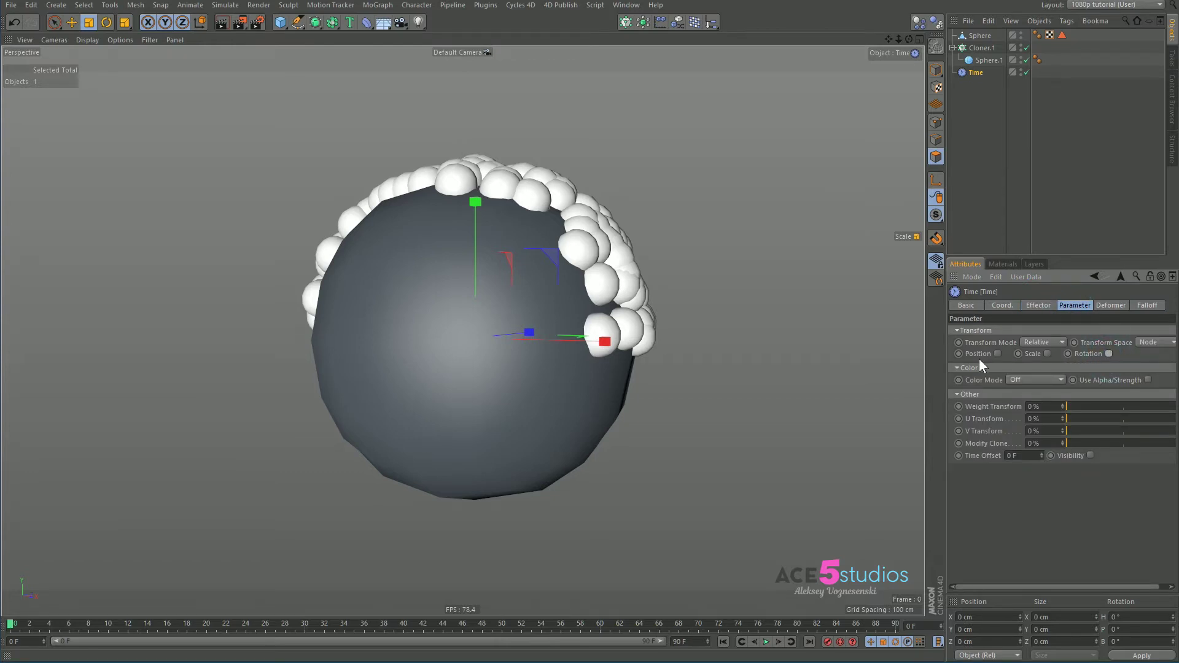
click(997, 354)
click(1012, 389)
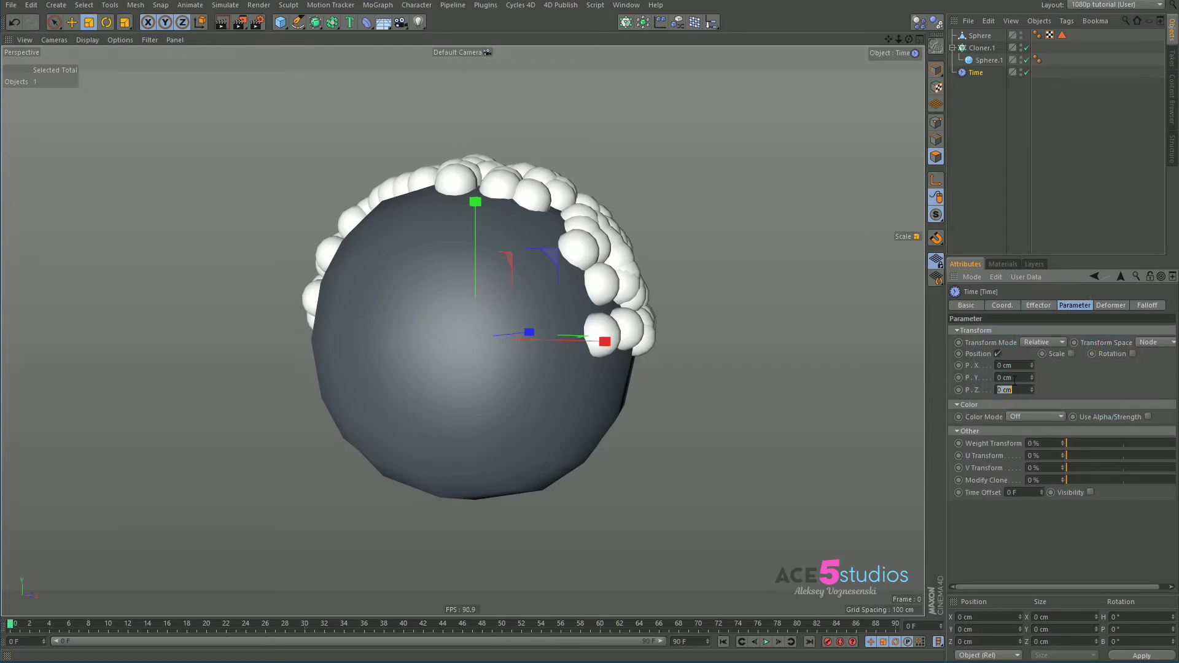
text(55)
key(Return)
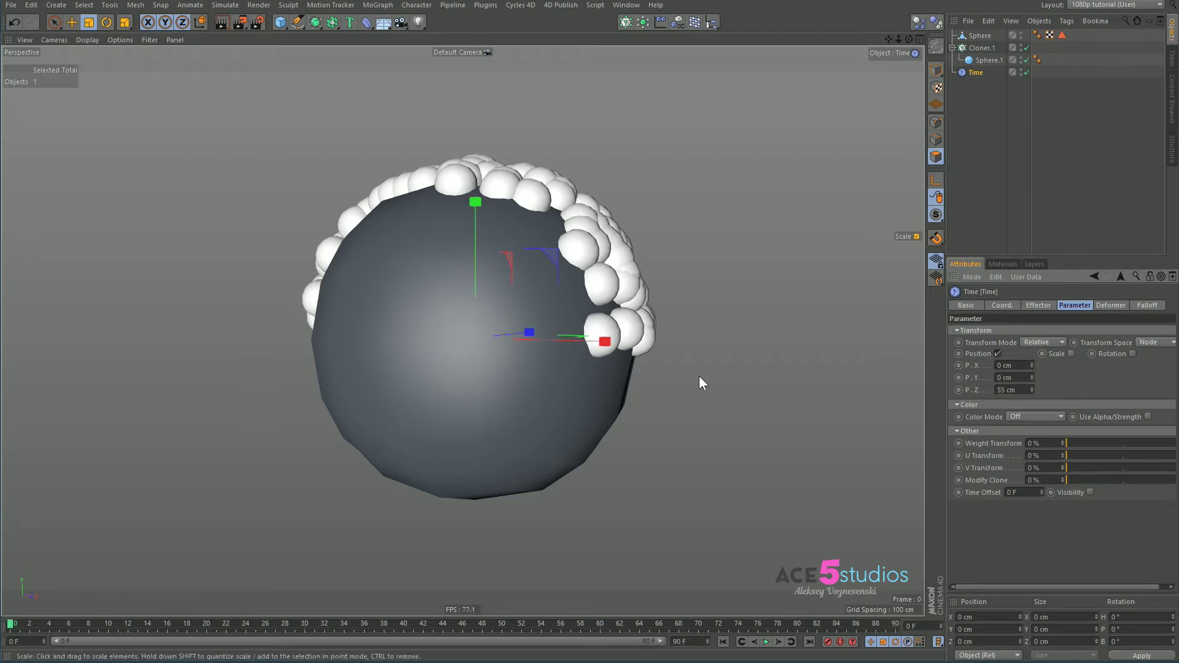
Preview the clones moving outward, then rewind to frame 0
click(766, 642)
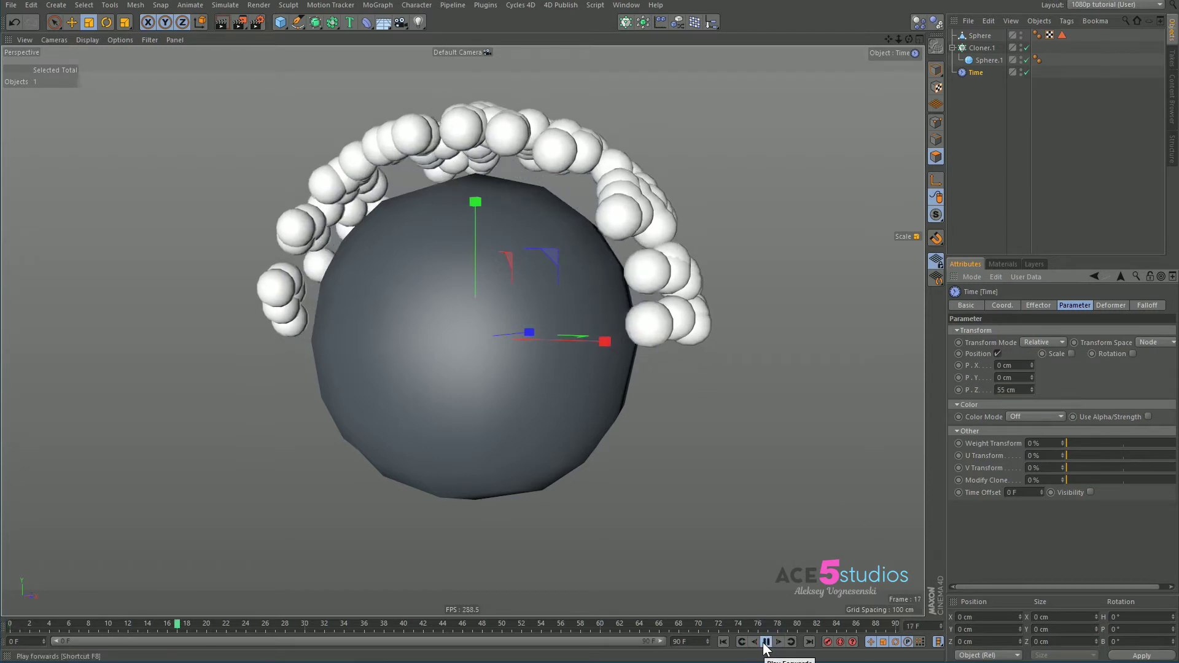
click(766, 642)
scroll(554, 348, up, 2)
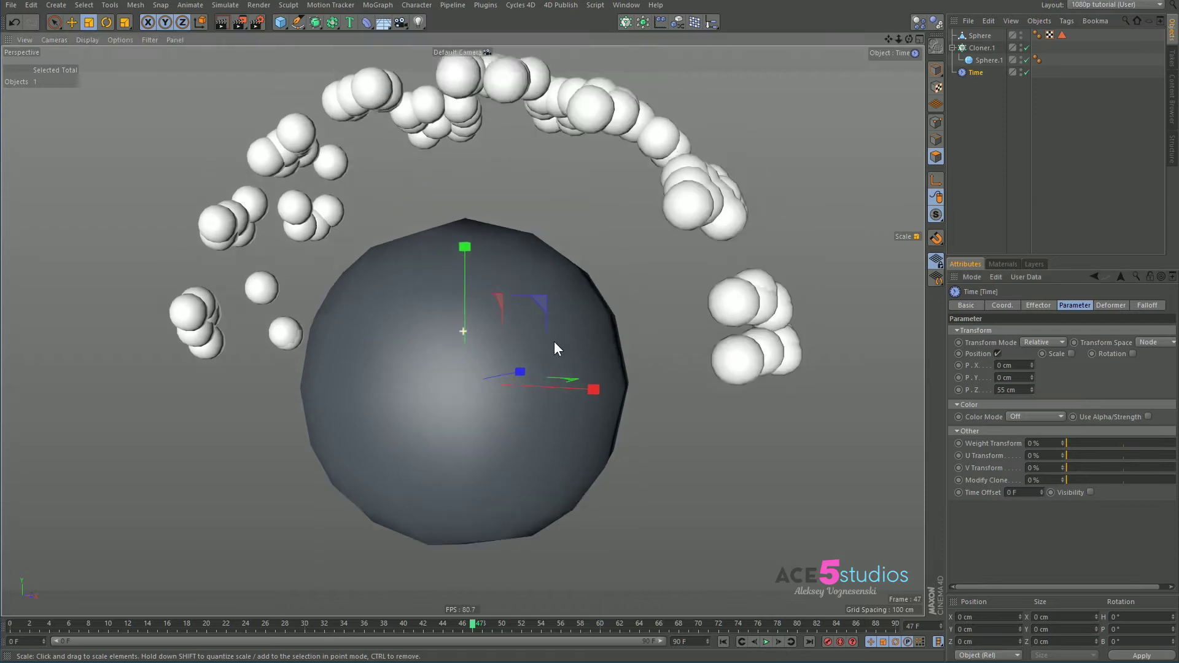
scroll(554, 349, down, 2)
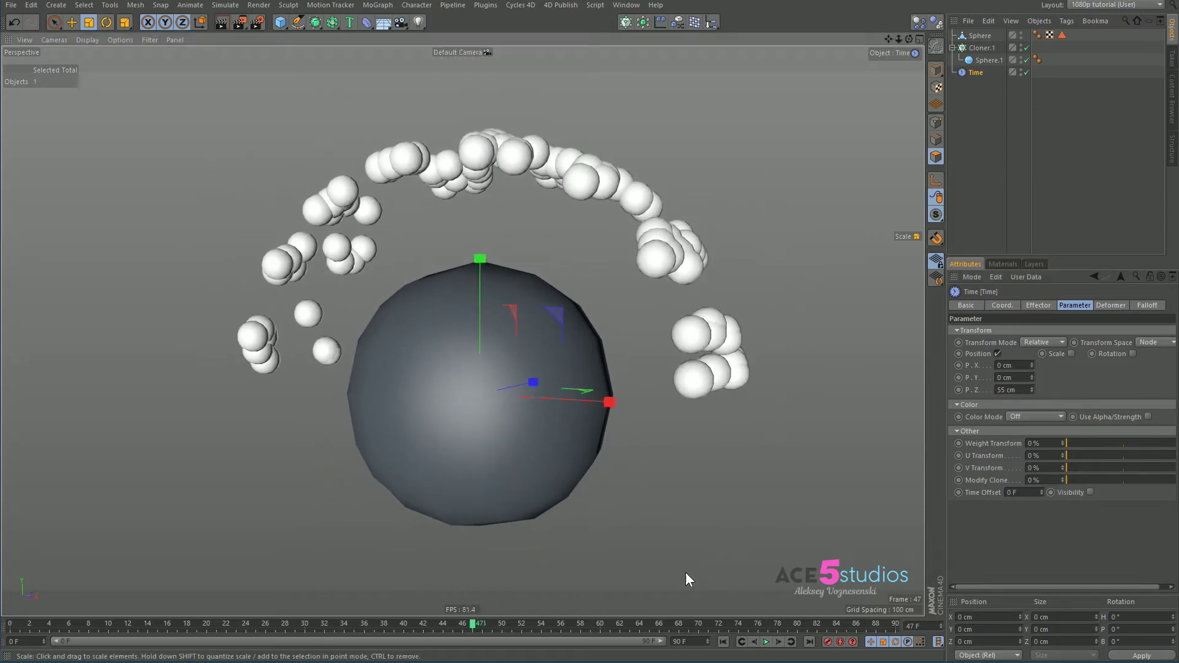
click(725, 642)
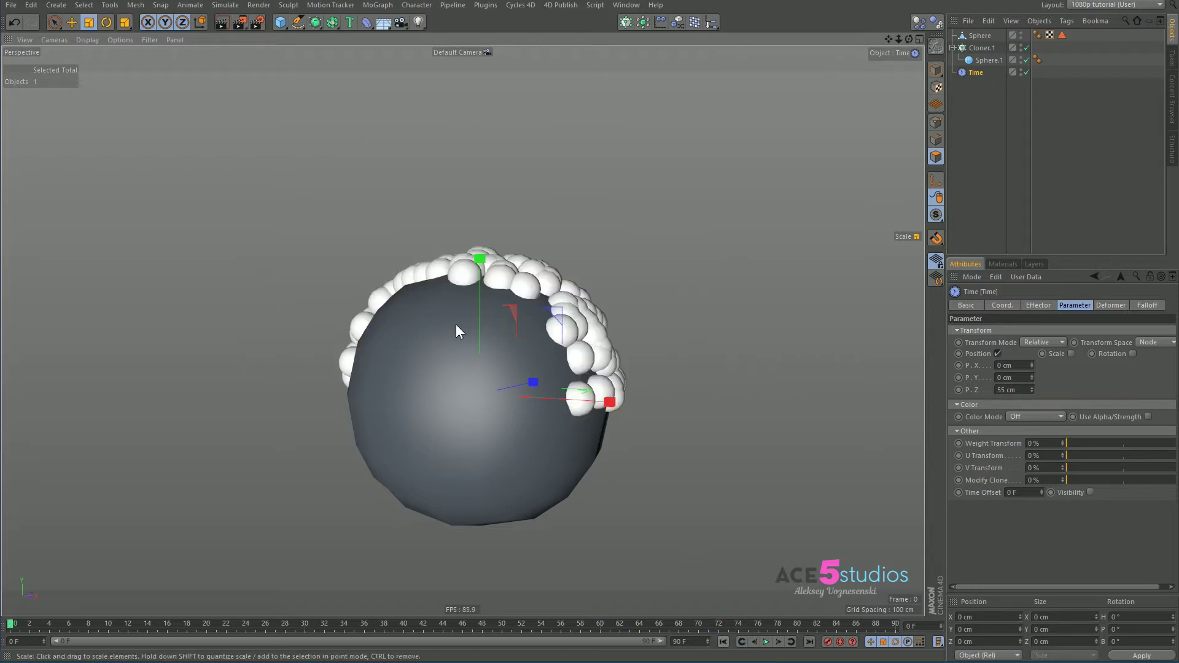
alt+drag(476, 354, 496, 359)
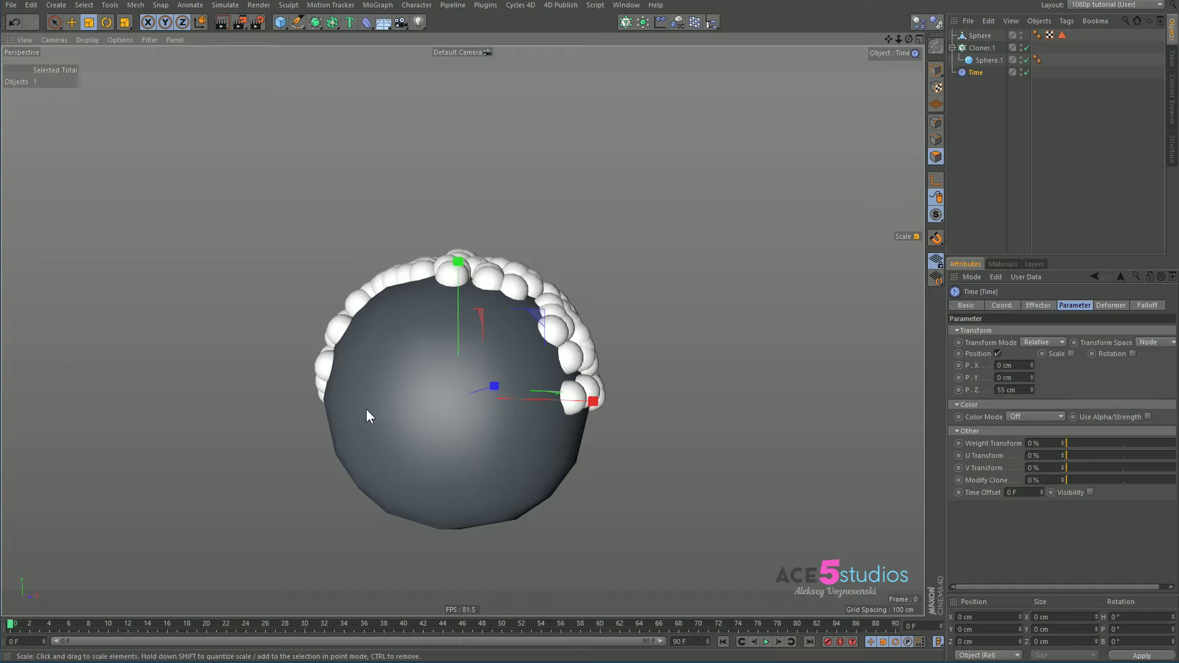
Add a Plain effector to the cloner and confirm it appears in the effectors list
click(982, 47)
click(660, 22)
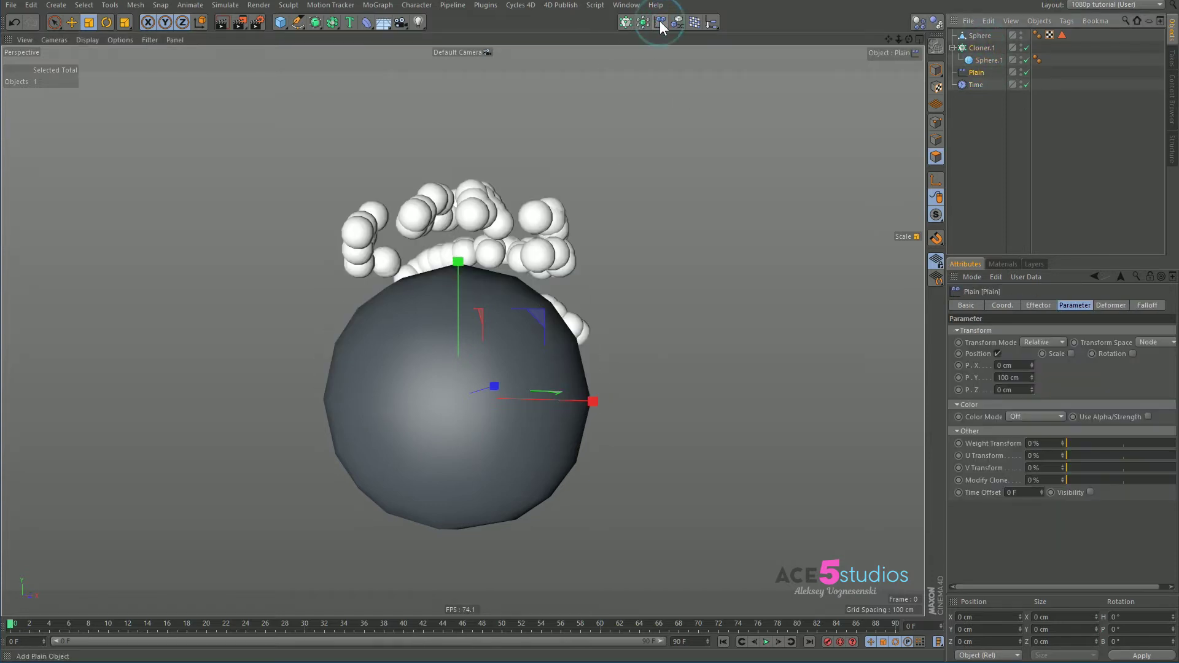
click(983, 47)
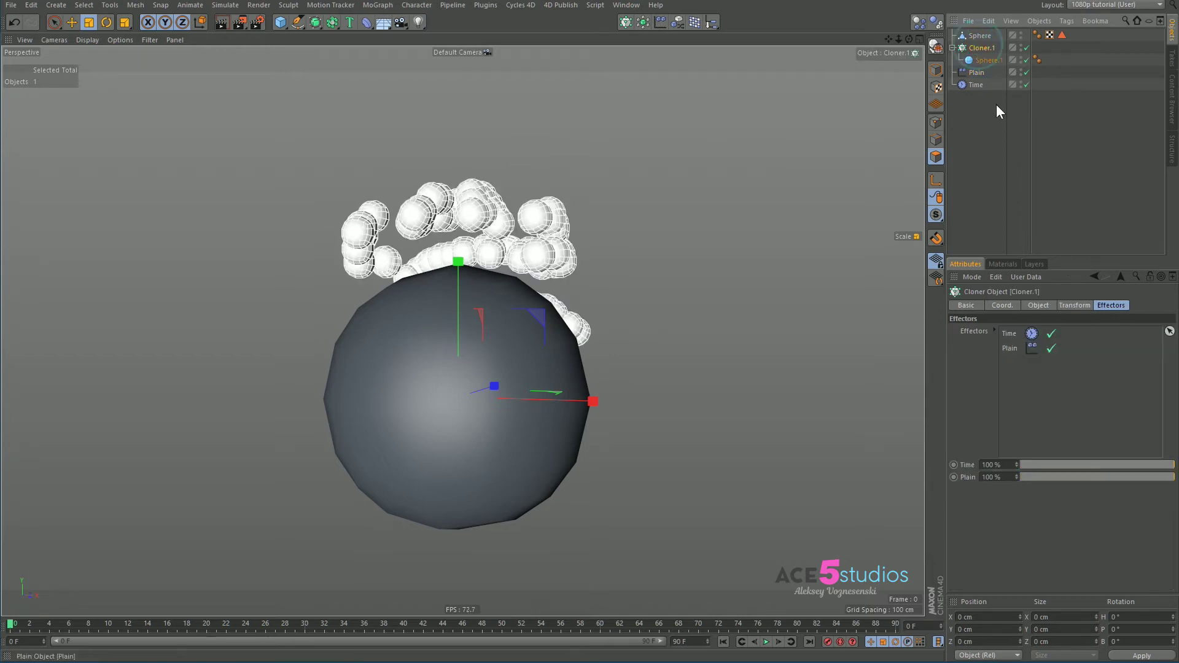
click(1032, 305)
click(1112, 305)
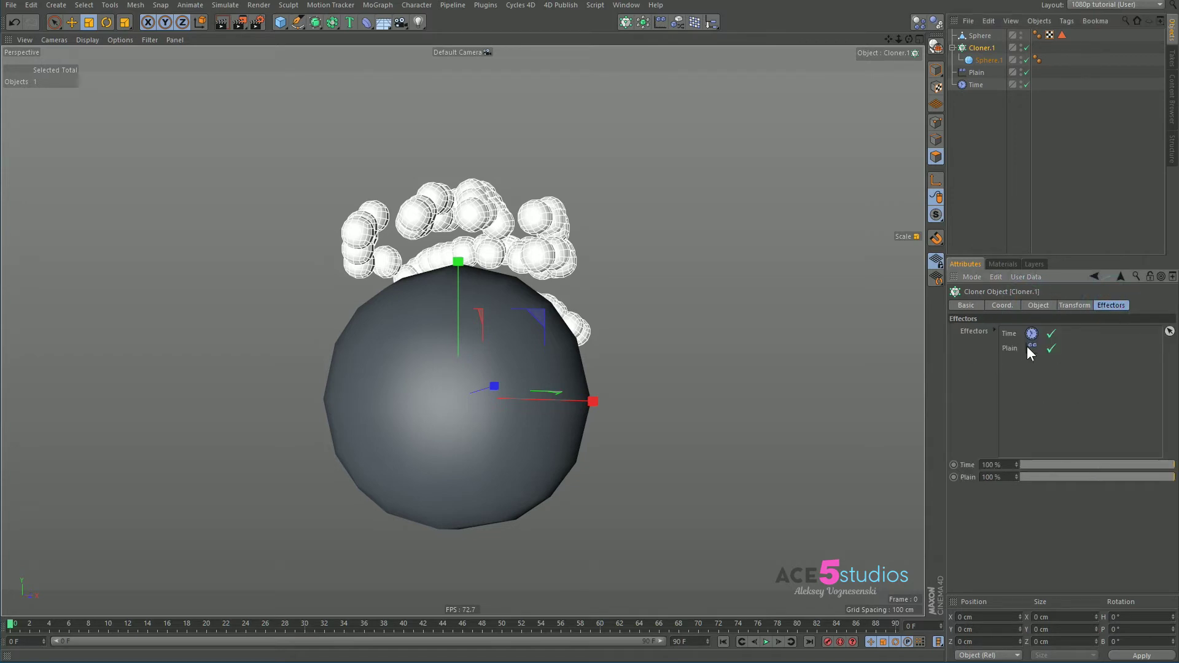
Set the Plain effector to Uniform Scale -1 with Position off, then preview playback
click(976, 72)
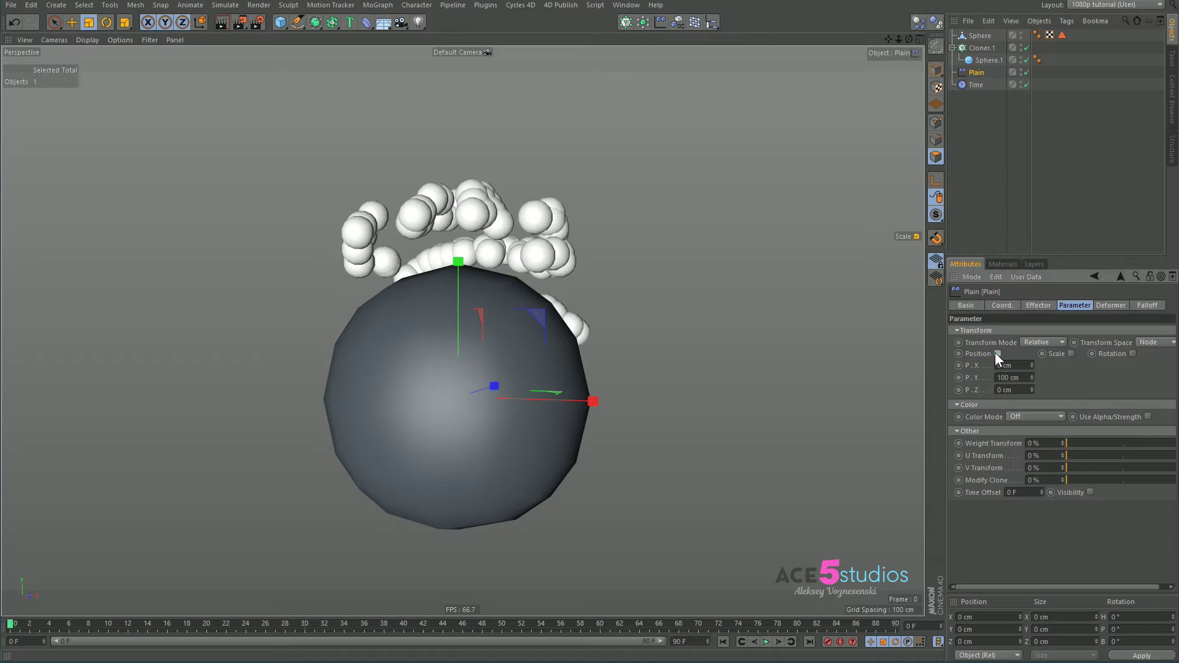
click(997, 354)
click(1047, 354)
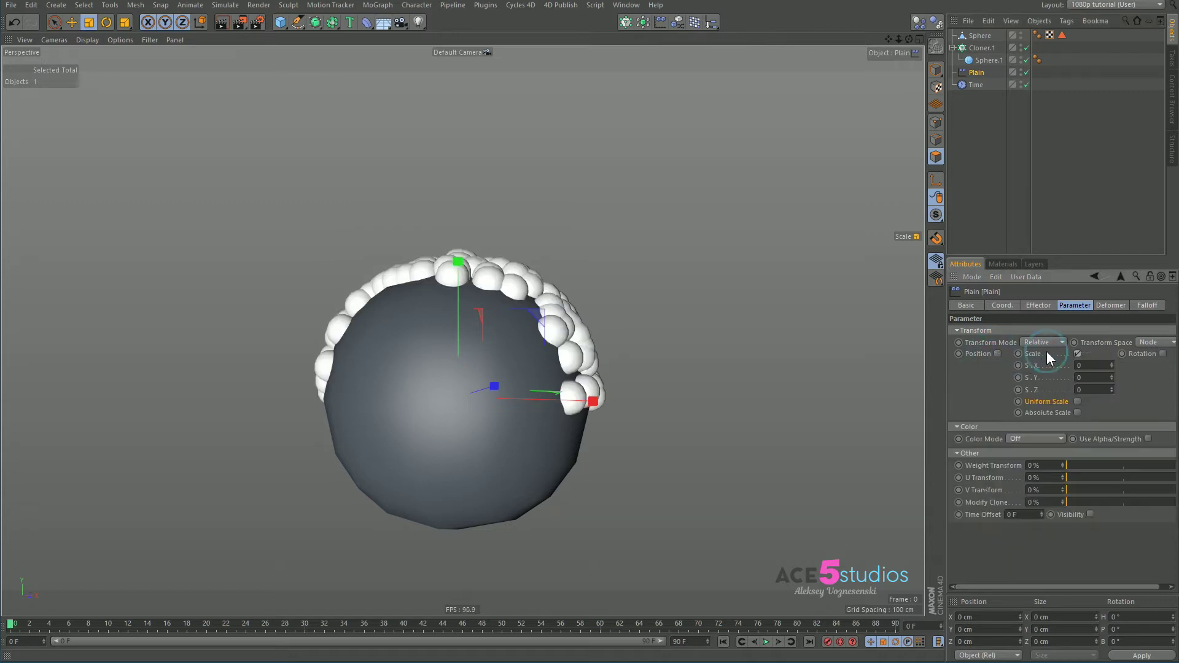
click(1077, 402)
click(1084, 365)
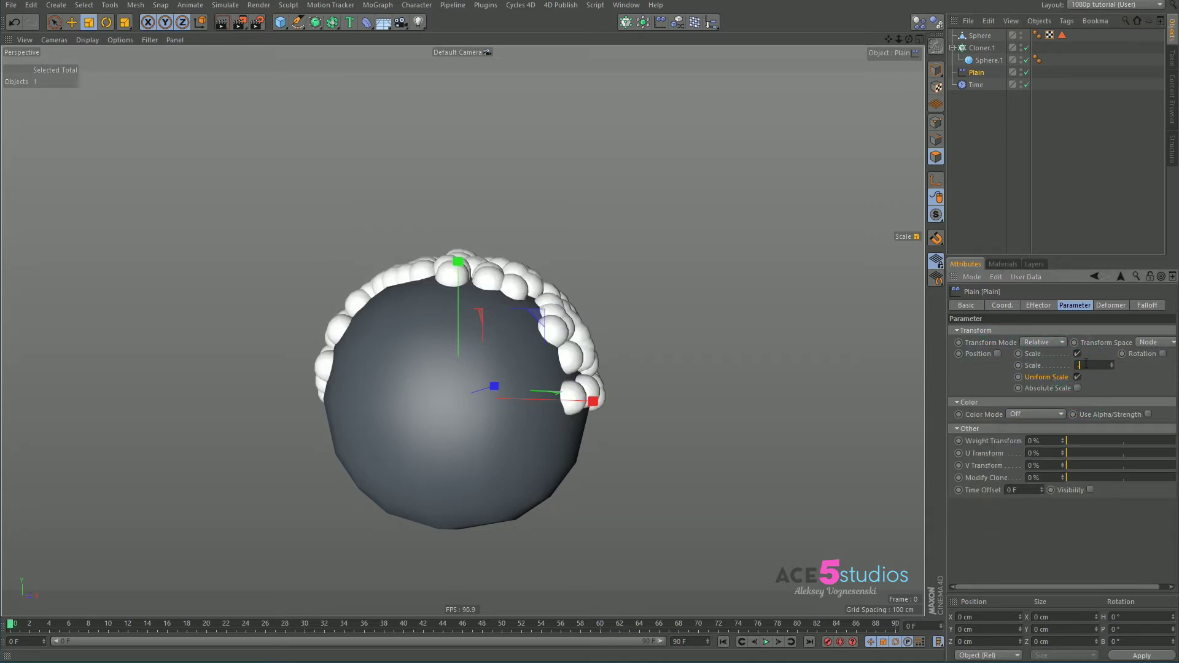
text(-1)
key(Return)
key(F8)
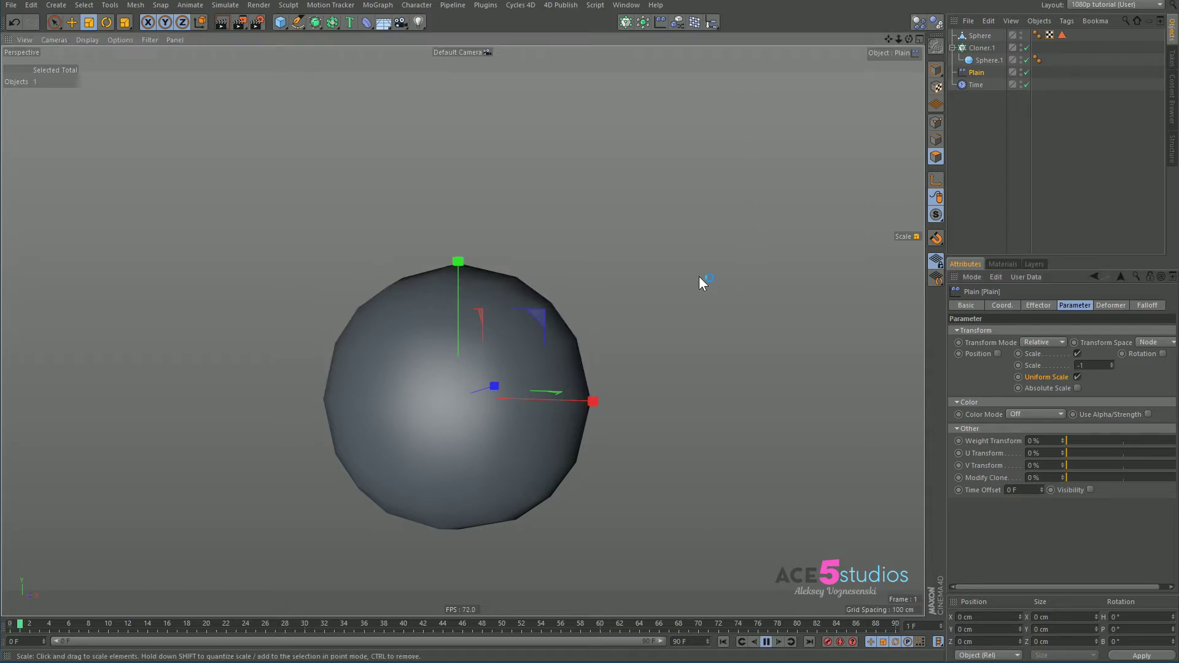
key(shift+f)
Give the Plain effector a Sphere falloff enlarged to about double size and play to frame 76
click(1146, 305)
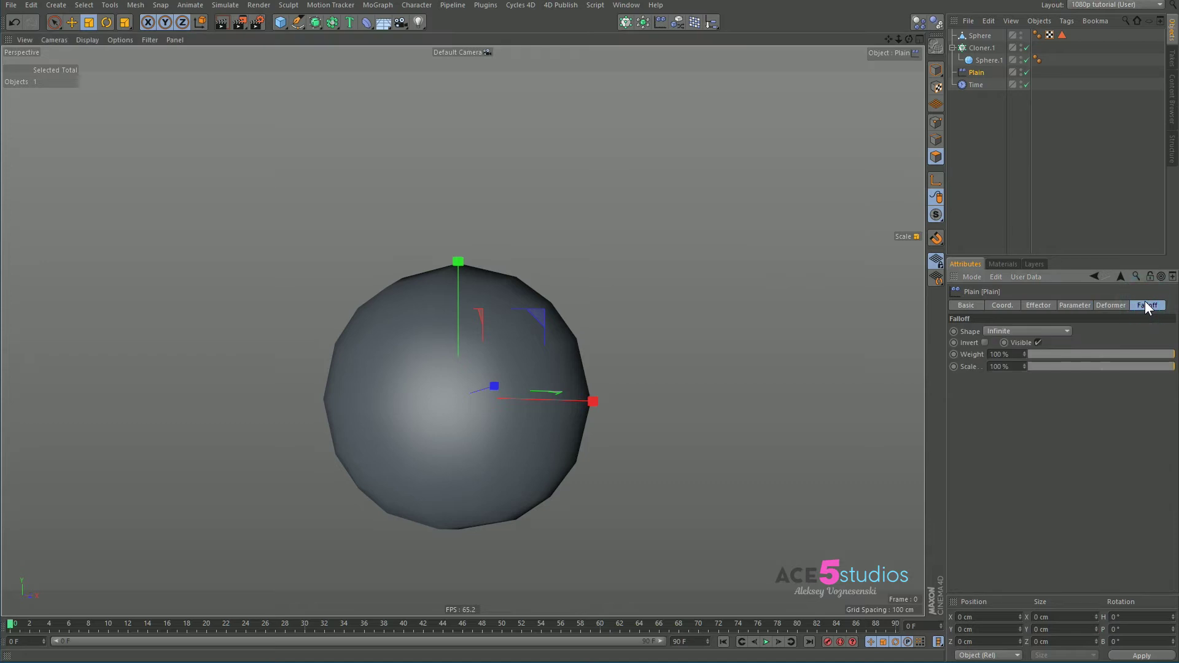
click(1045, 331)
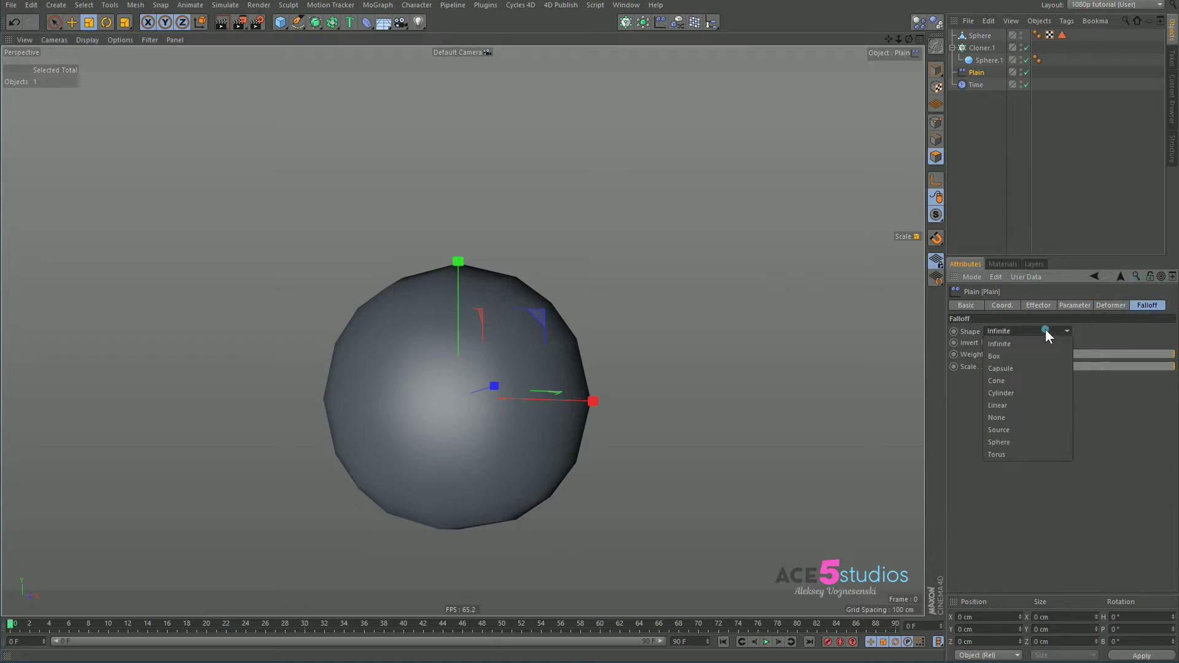
click(1026, 440)
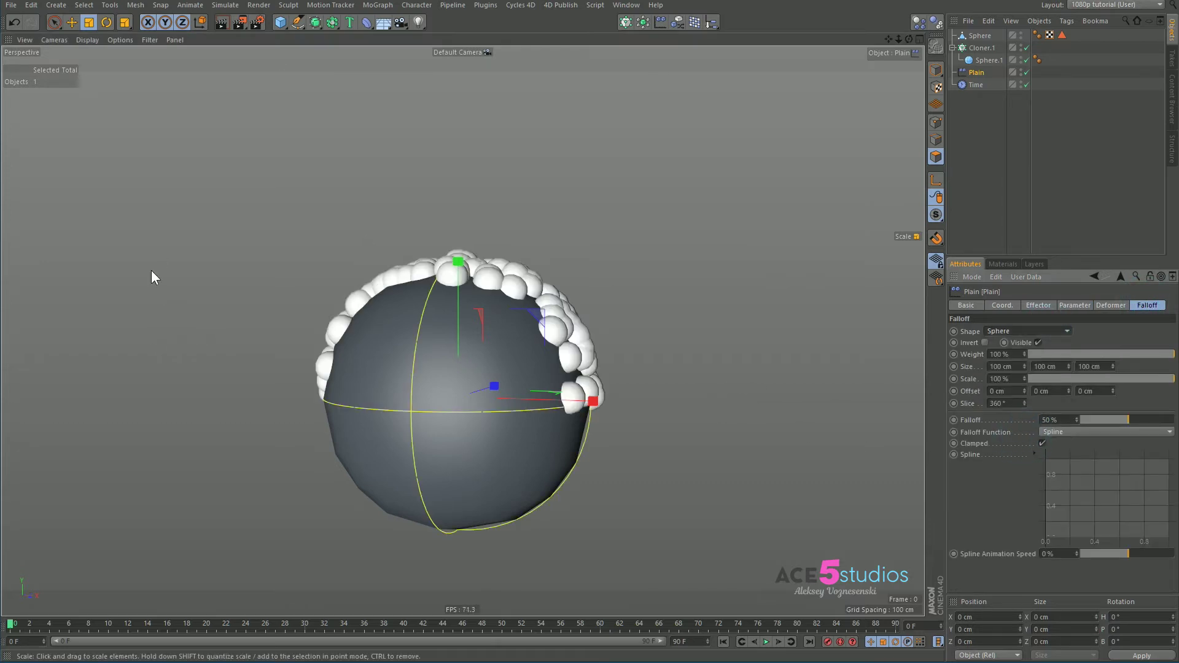
click(88, 22)
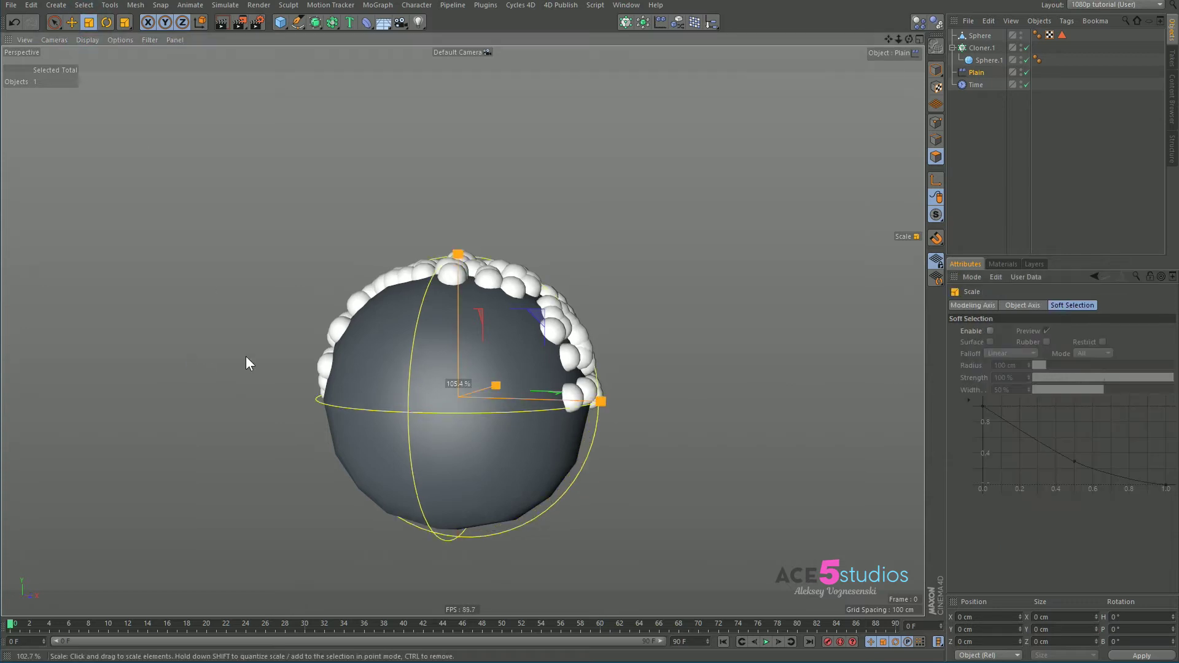
drag(246, 358, 692, 261)
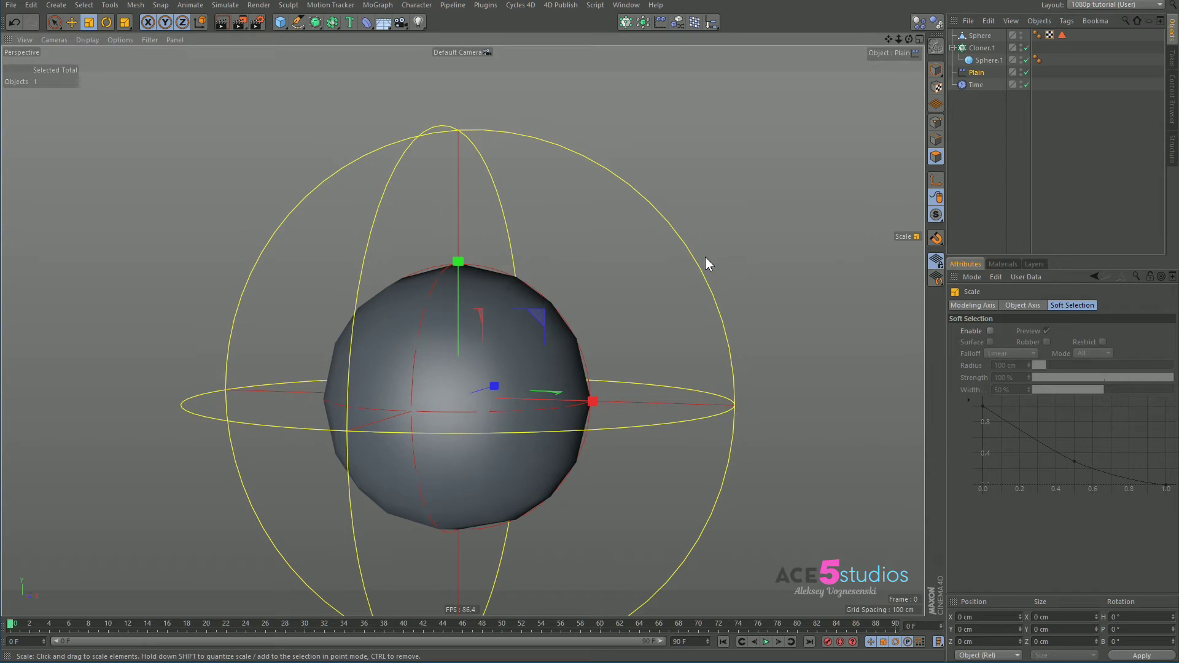
key(F8)
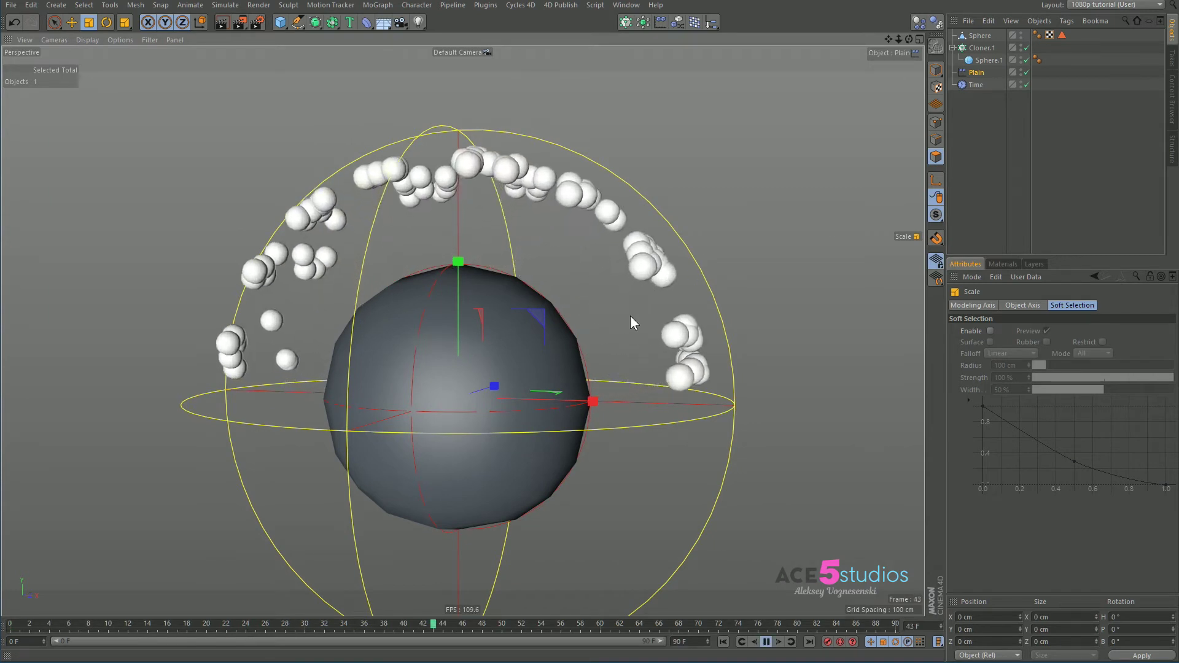
key(F8)
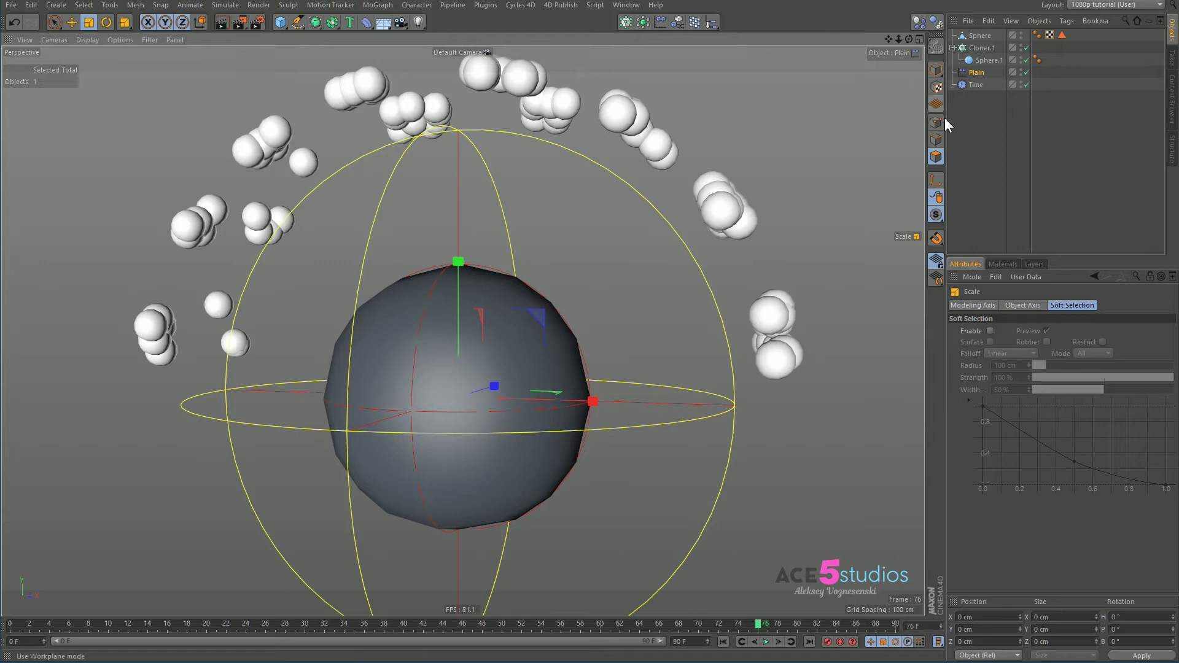
Add a spline knot at the top-right of the Plain falloff curve and preview the change
click(967, 72)
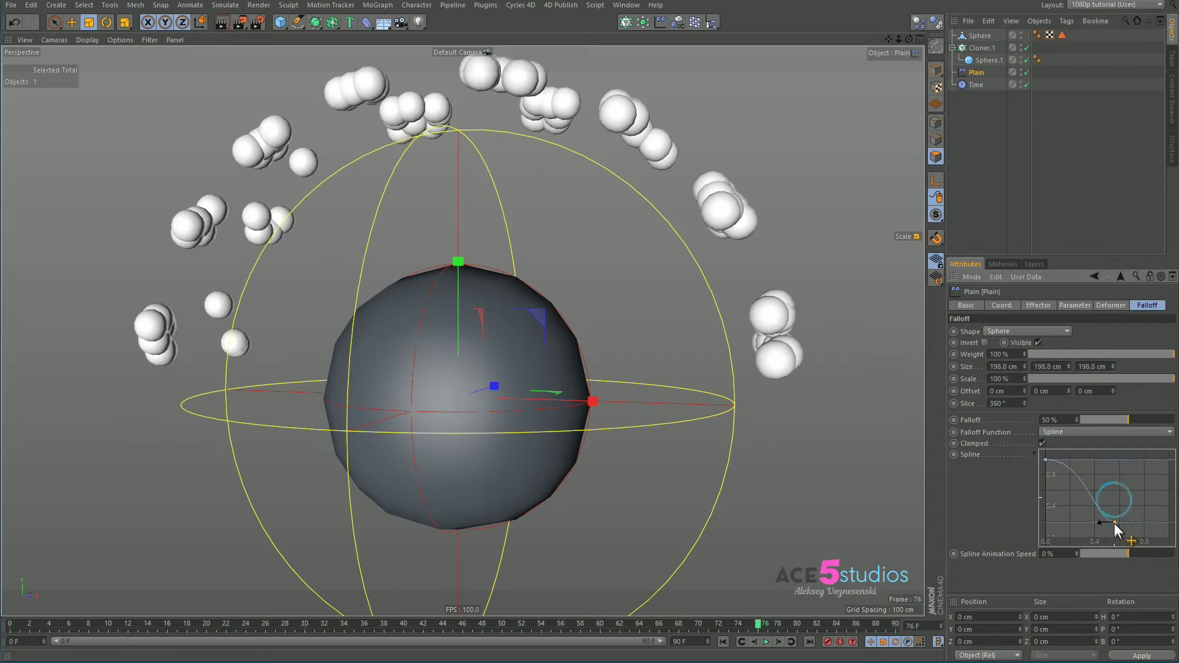
ctrl+click(1169, 460)
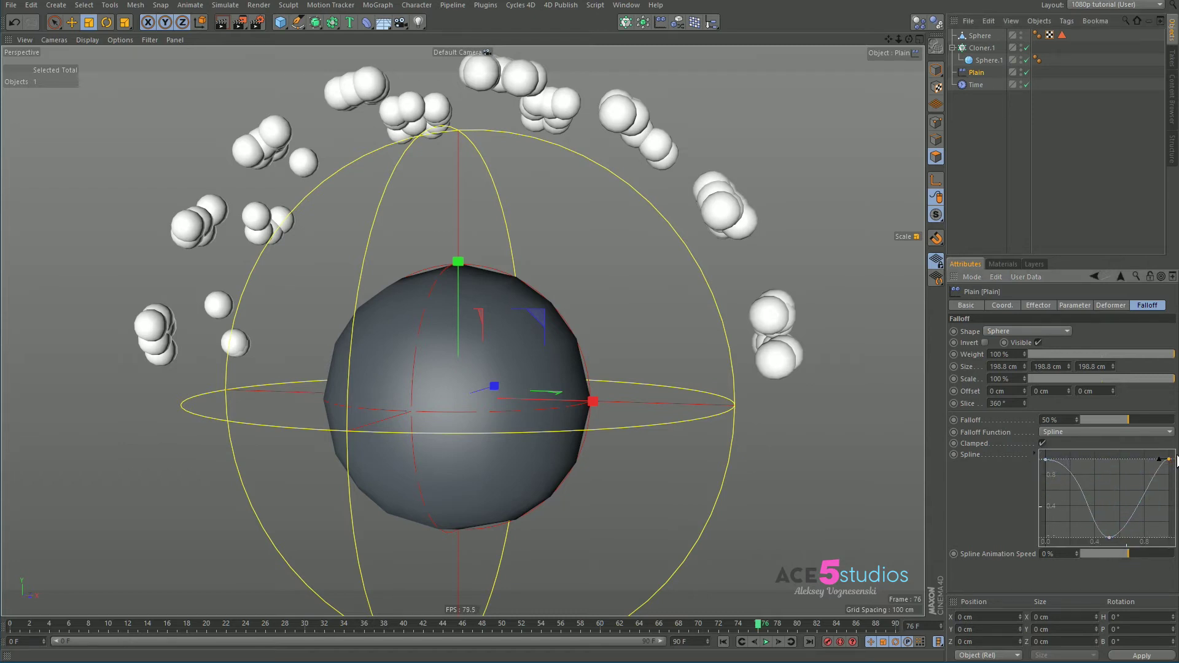
click(723, 642)
key(F8)
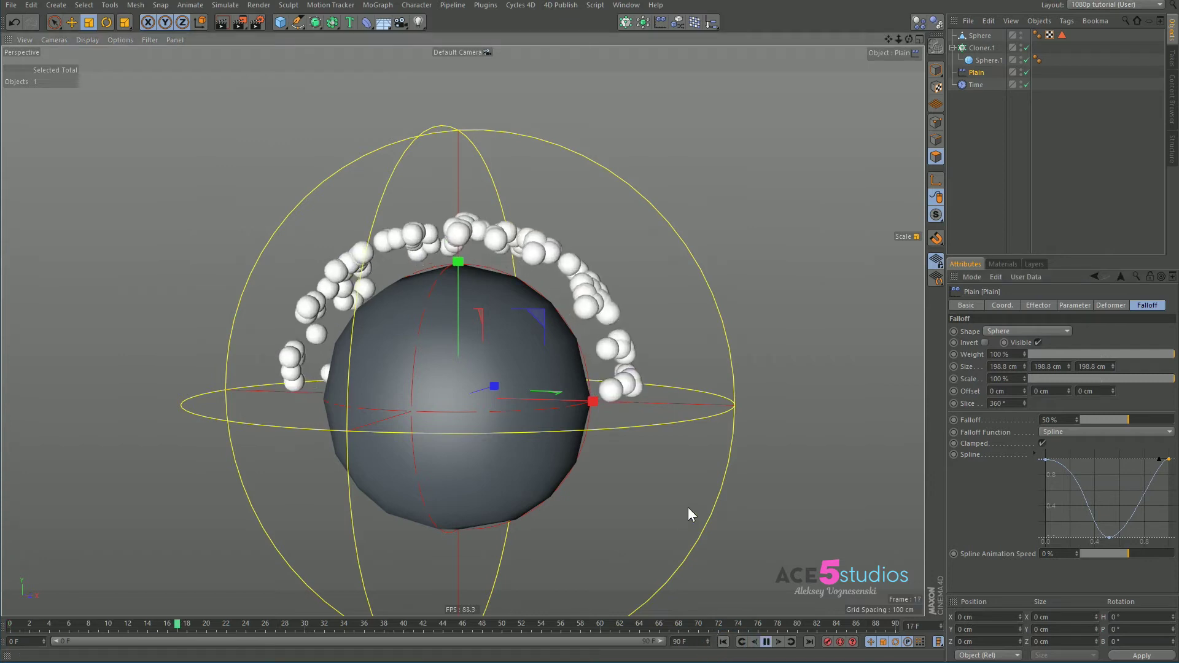
key(F8)
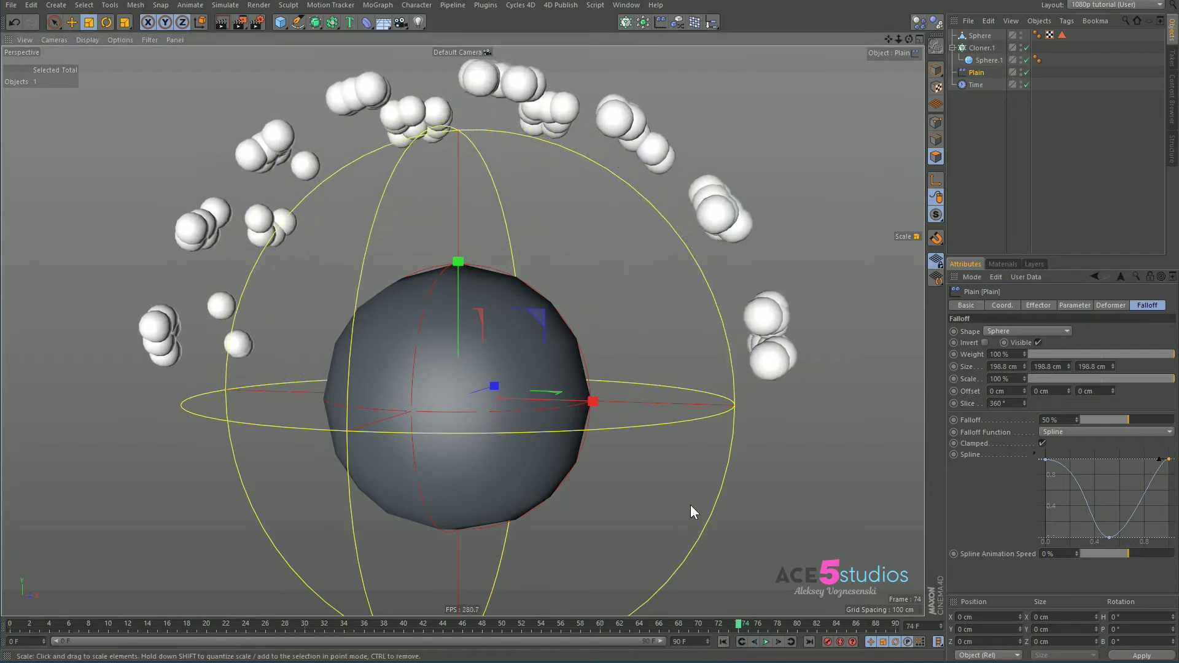
Enable Invert on the falloff, replay, and return to frame 0
click(985, 341)
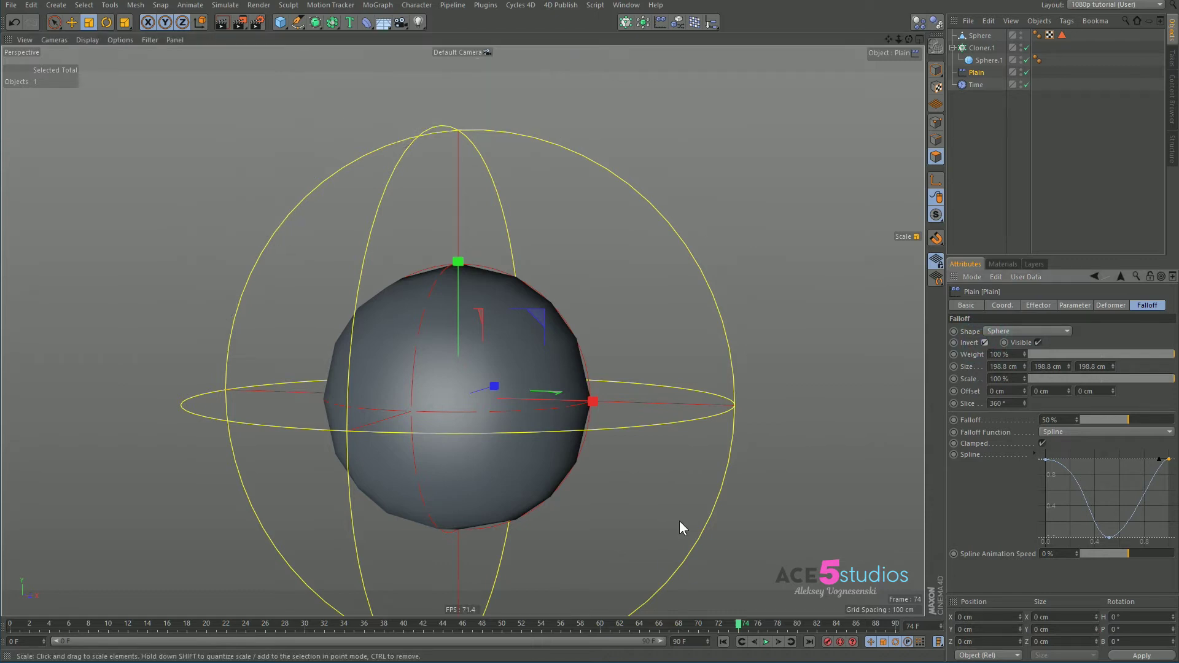
click(739, 640)
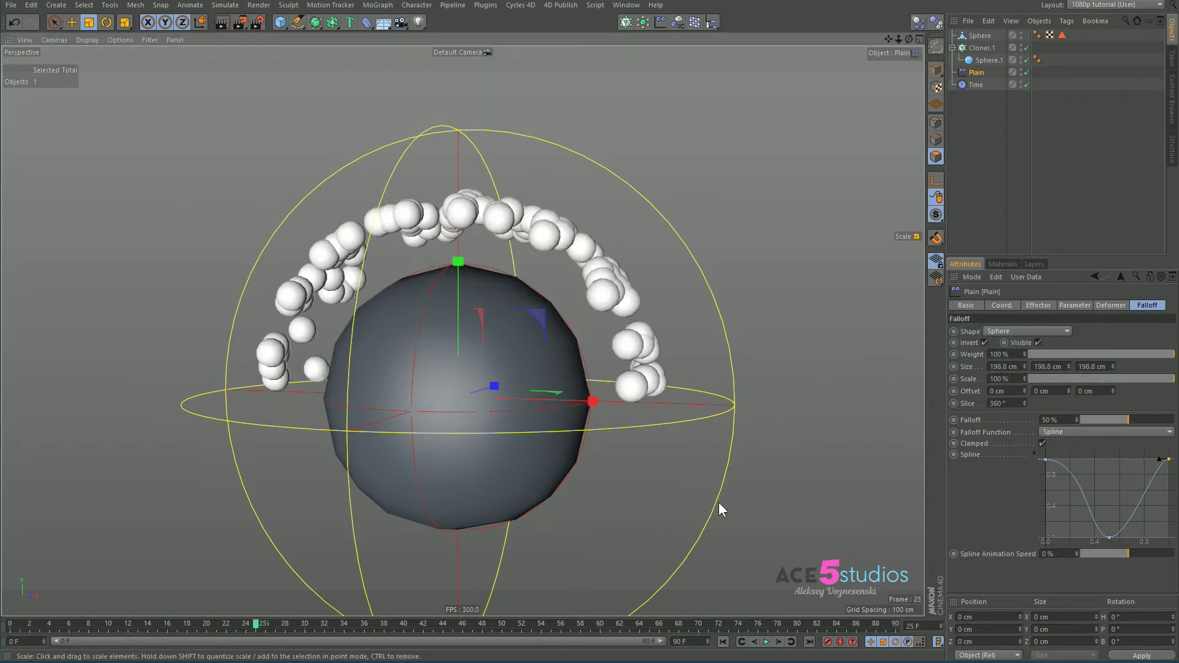
drag(130, 624, 11, 624)
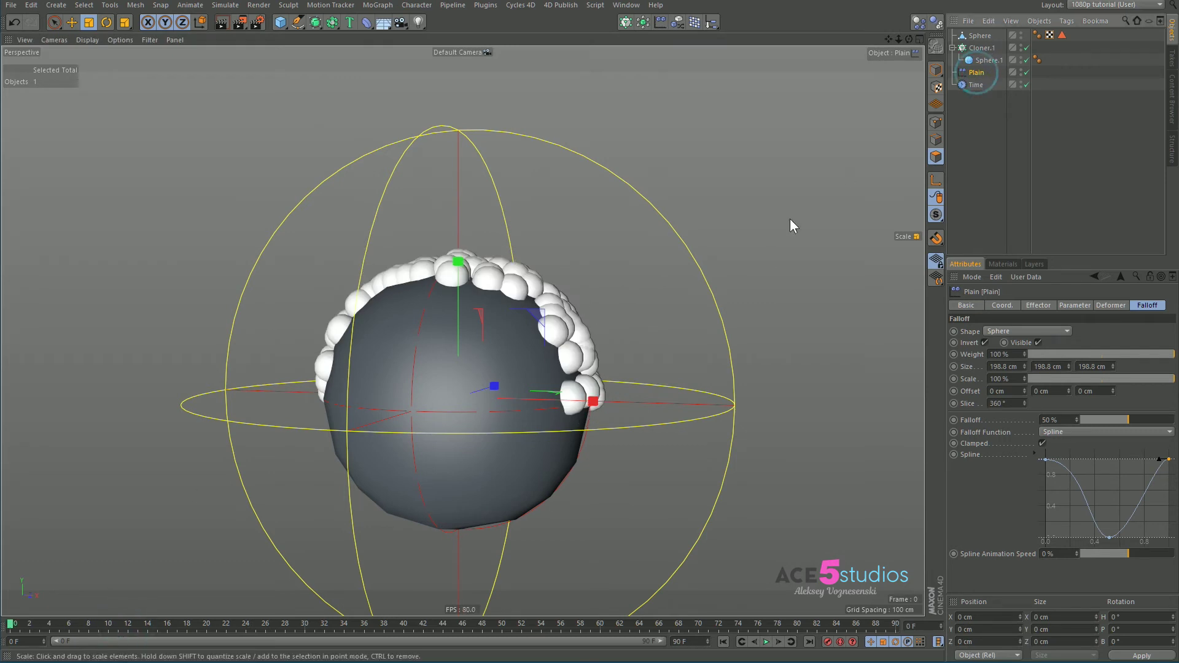
Lower the falloff below 50%, preview the clones arcing off to frame 30, and select Cloner.1
click(937, 69)
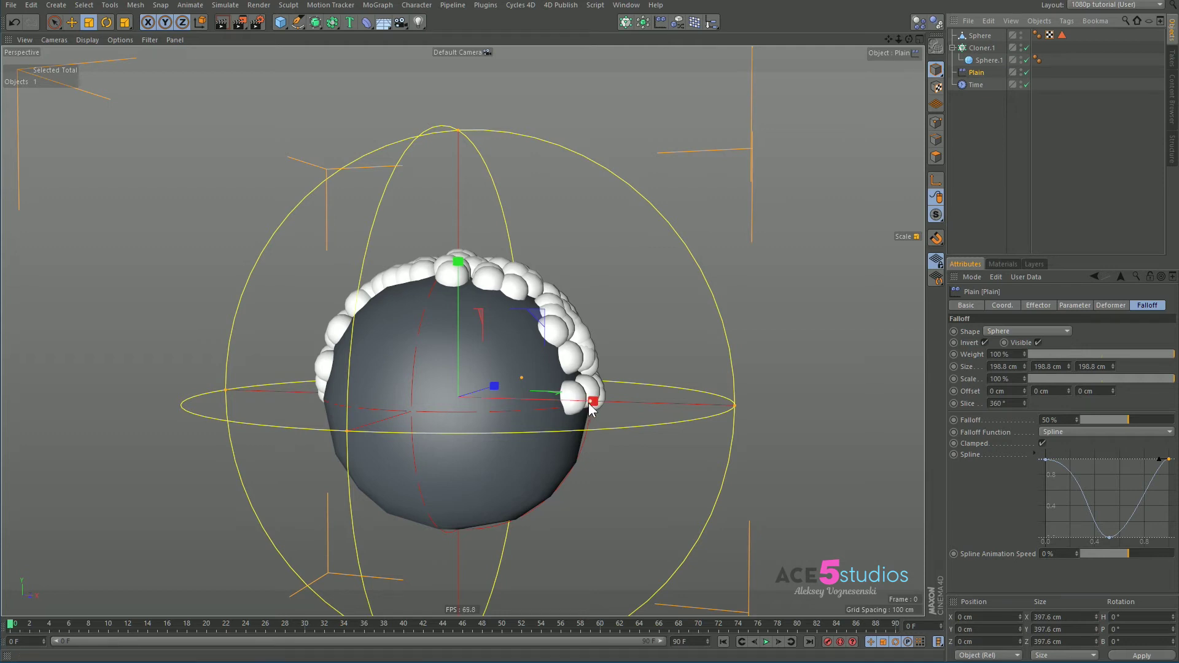
mouse_move(592, 408)
mouse_down()
mouse_move(645, 411)
mouse_move(580, 414)
mouse_up()
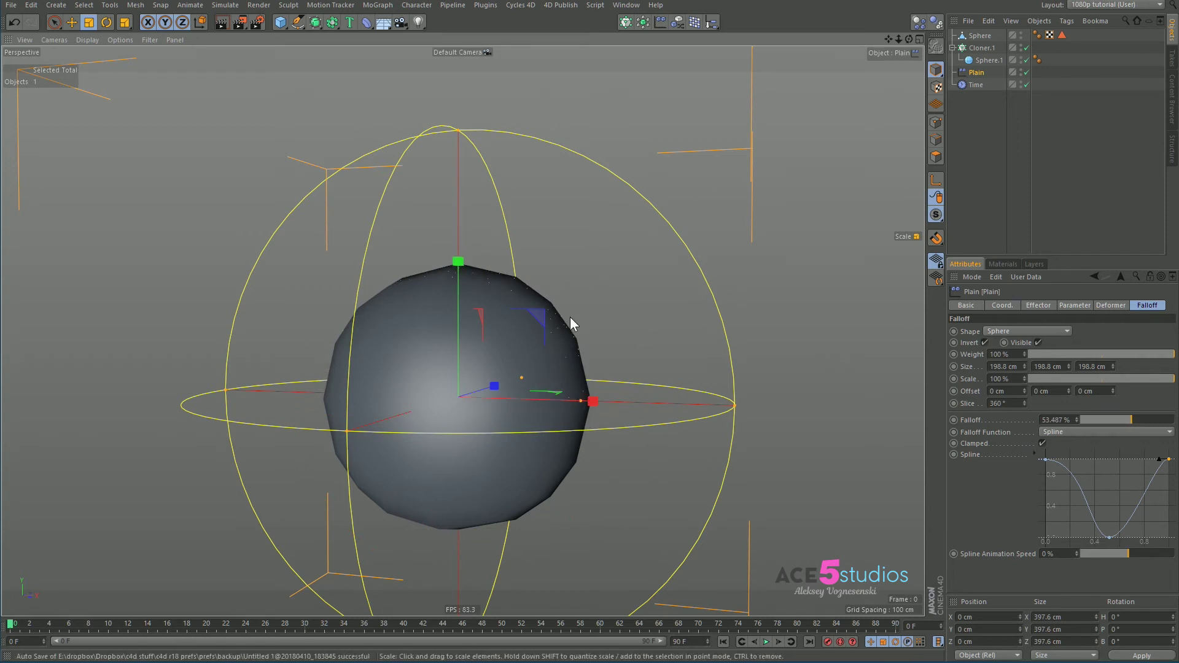
key(F8)
drag(645, 625, 141, 620)
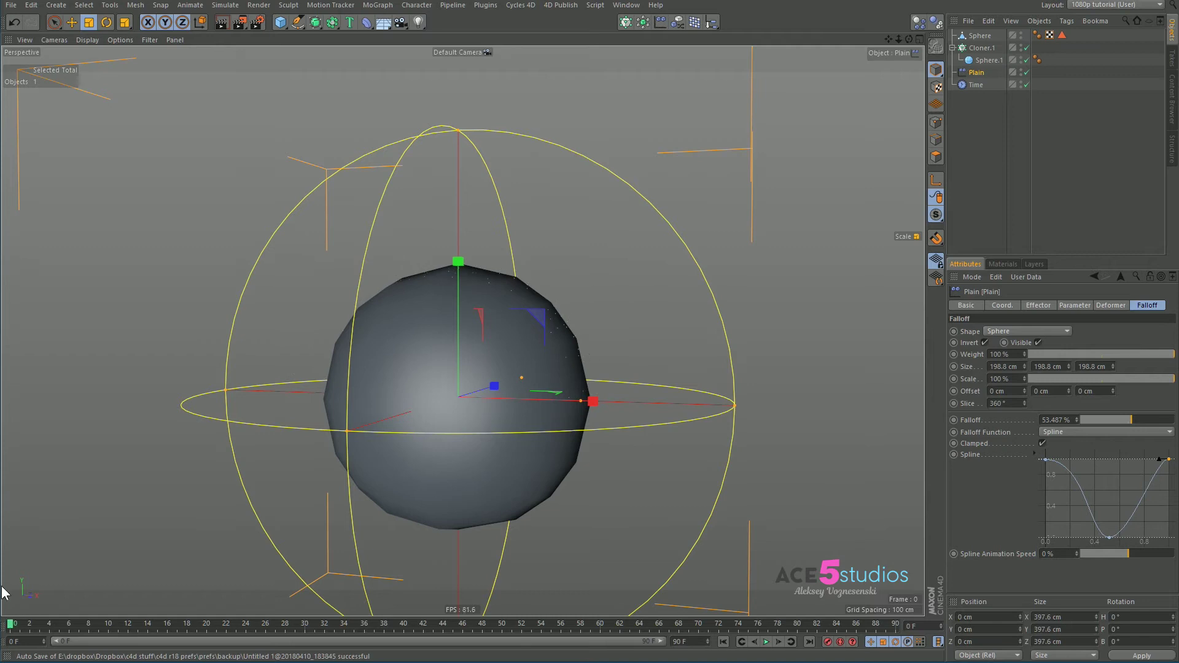
key(F8)
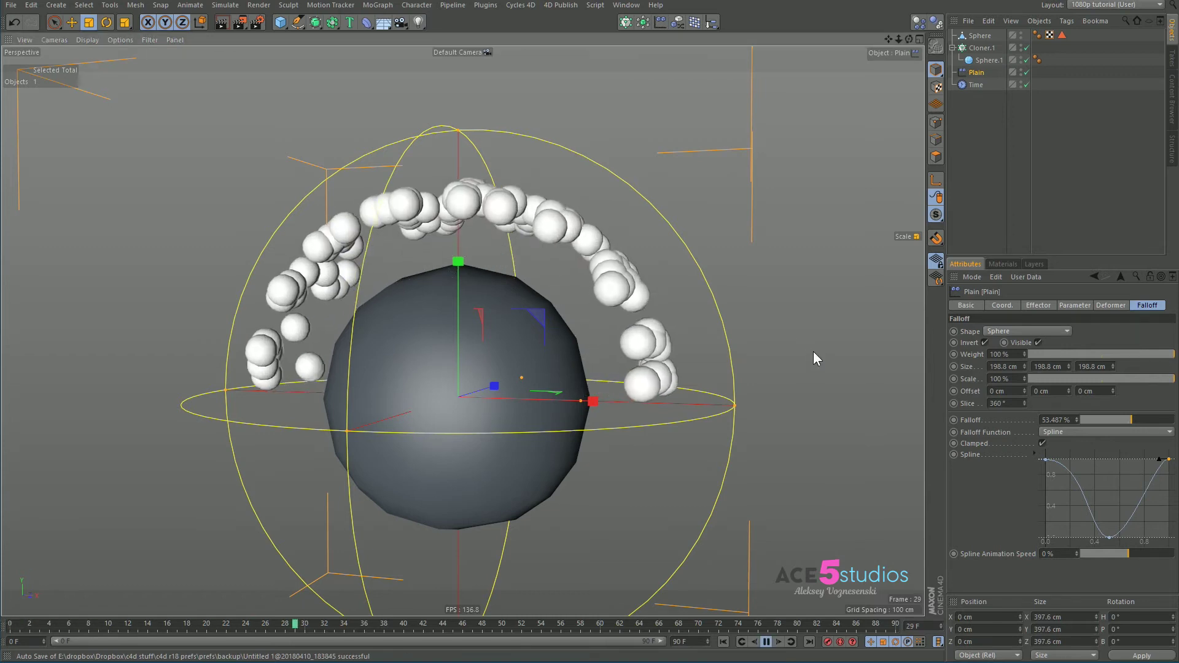
key(F8)
click(979, 48)
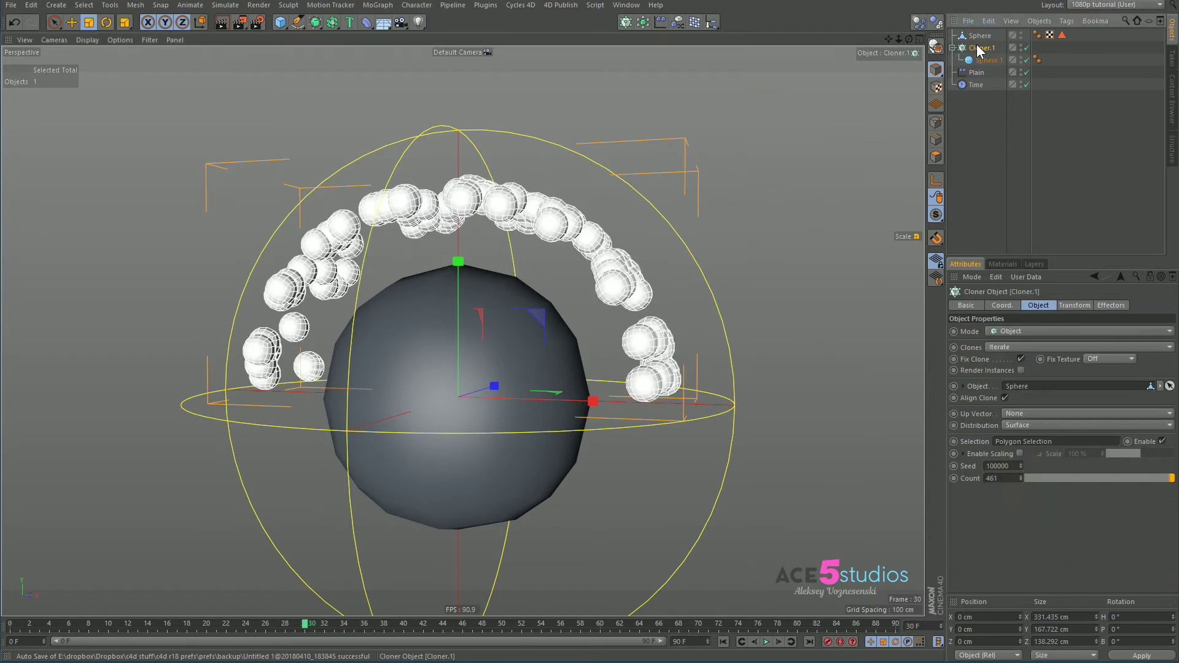
Add a Random effector to the cloner and rewind to an early frame
click(387, 5)
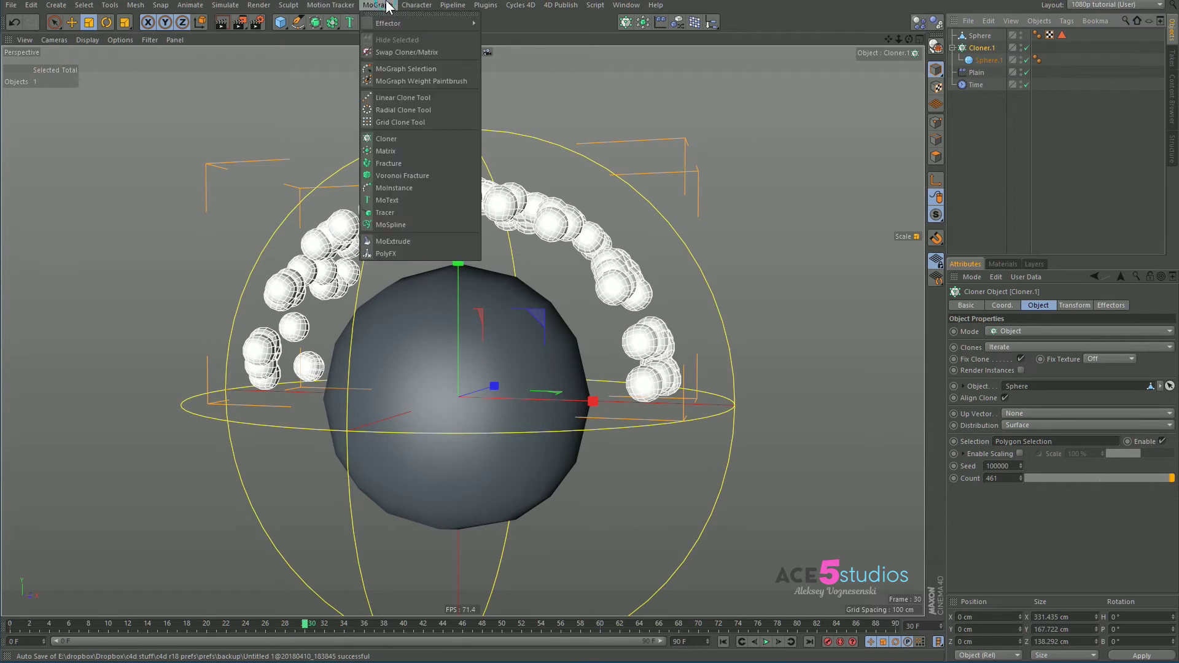
mouse_move(410, 24)
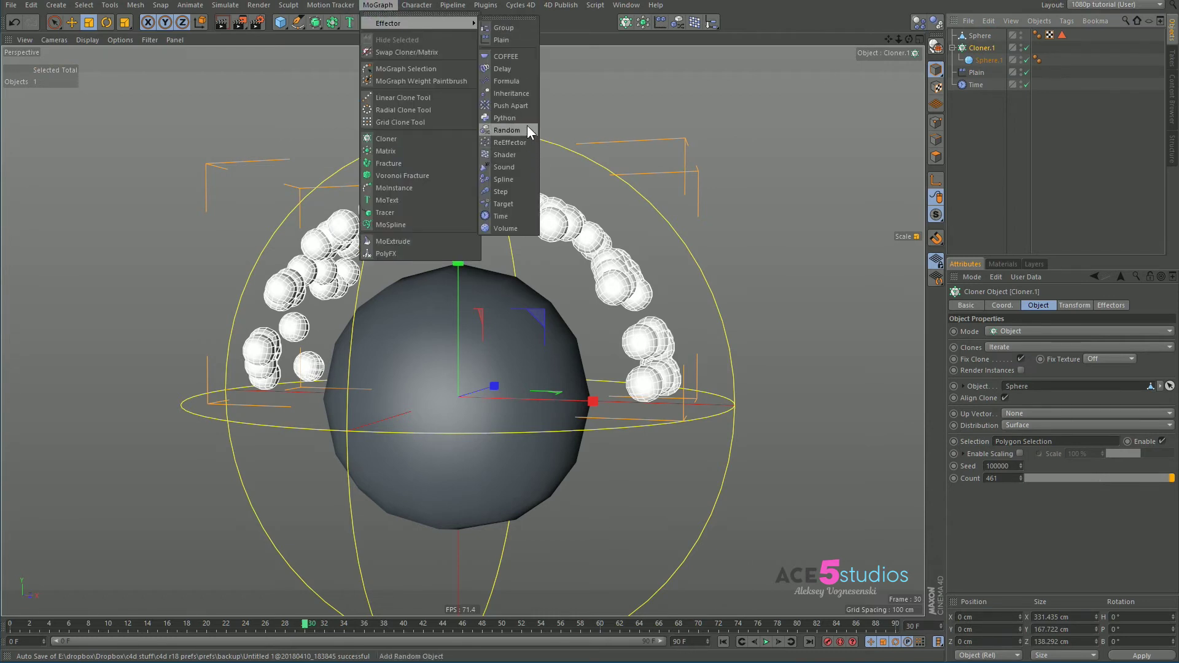
click(506, 130)
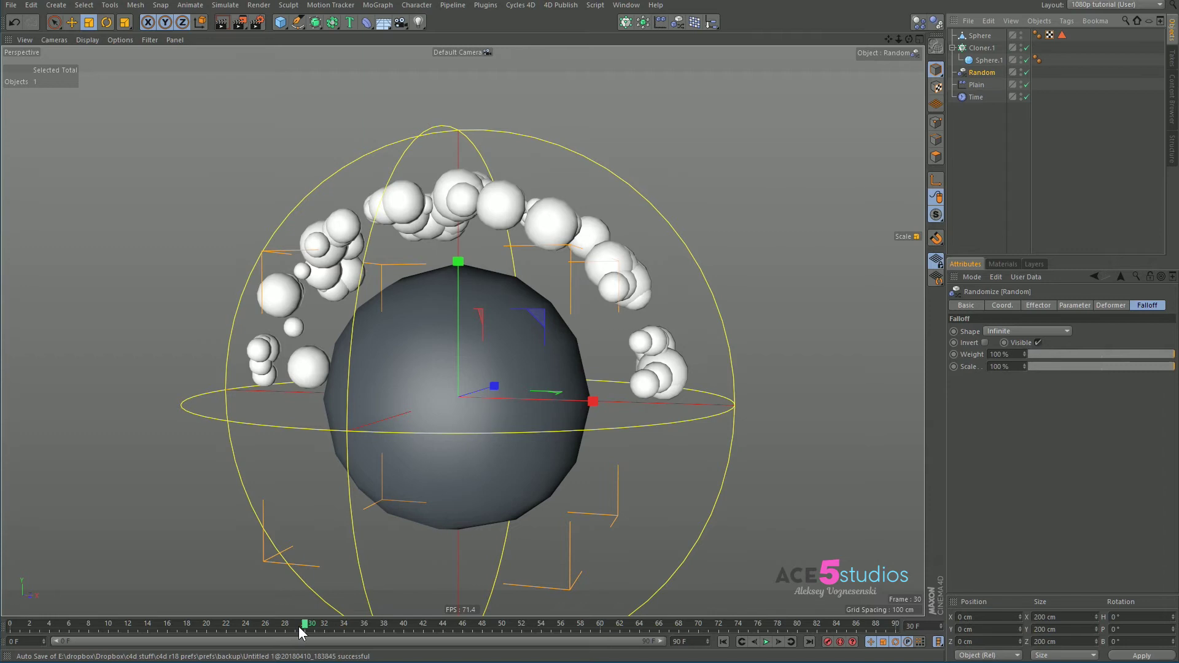
drag(306, 623, 48, 638)
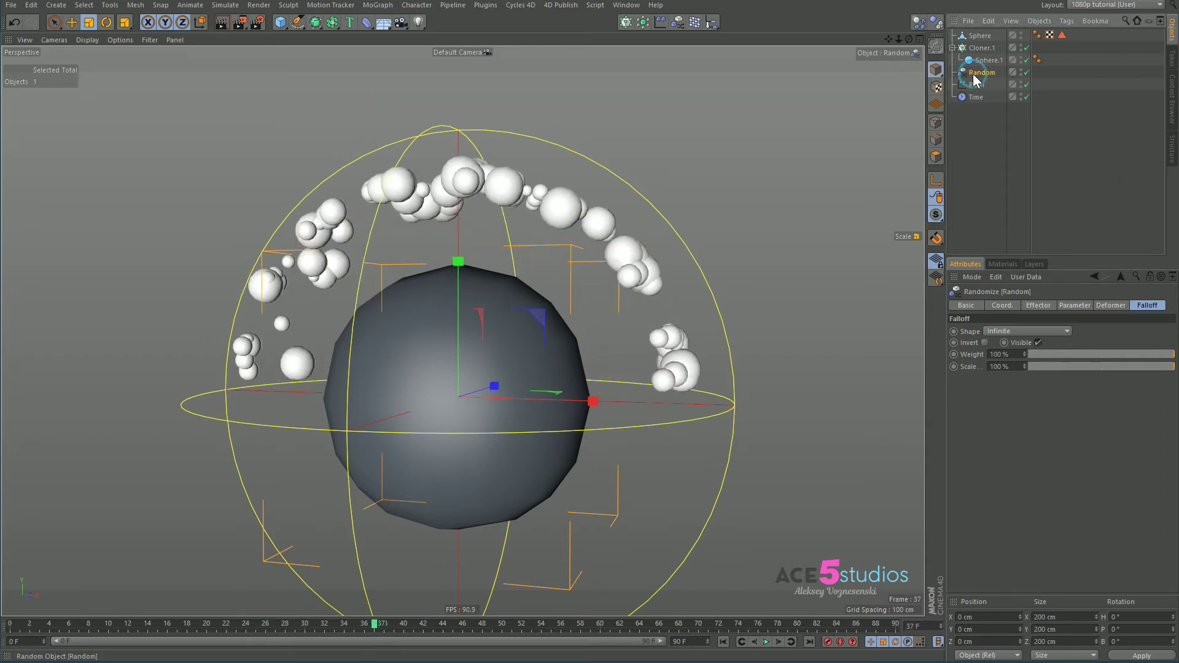
Set Random's Weight Transform to 49% with Scale off, and move it above Time
click(1063, 306)
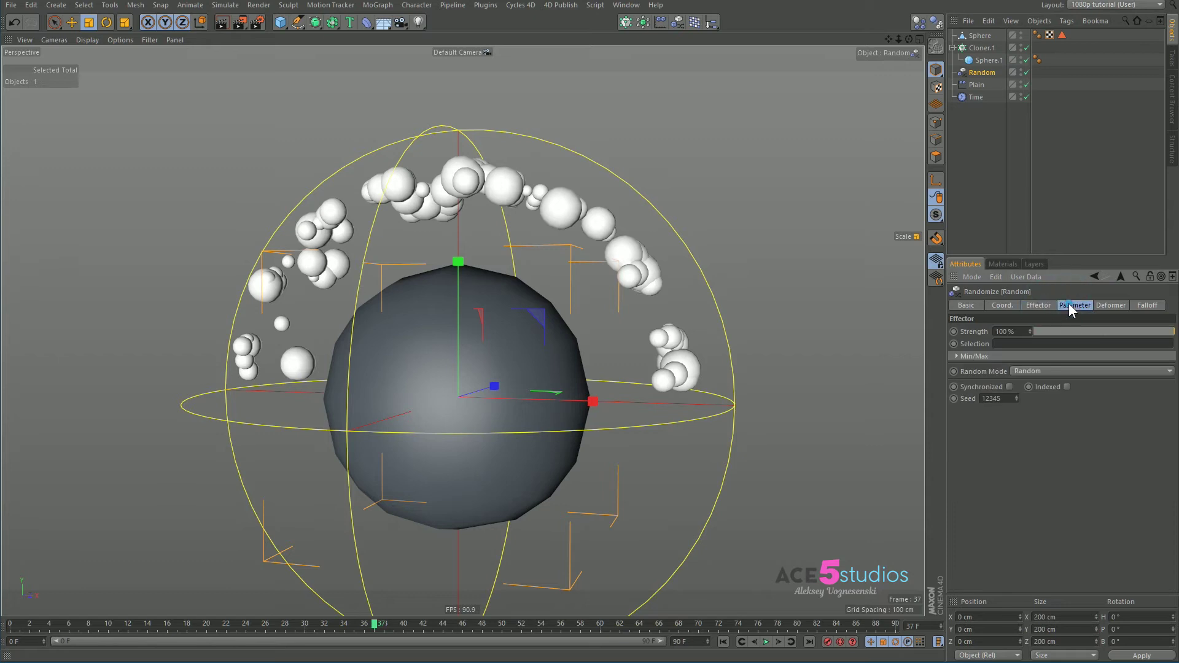
click(1078, 355)
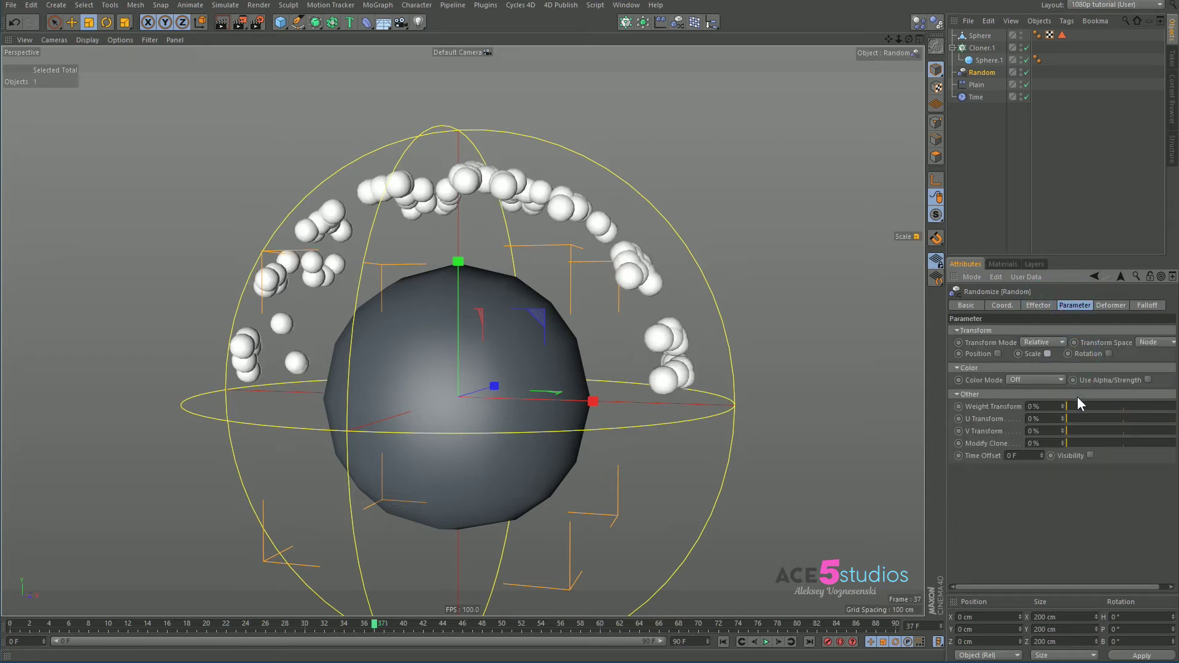
drag(1074, 406, 1094, 408)
click(723, 642)
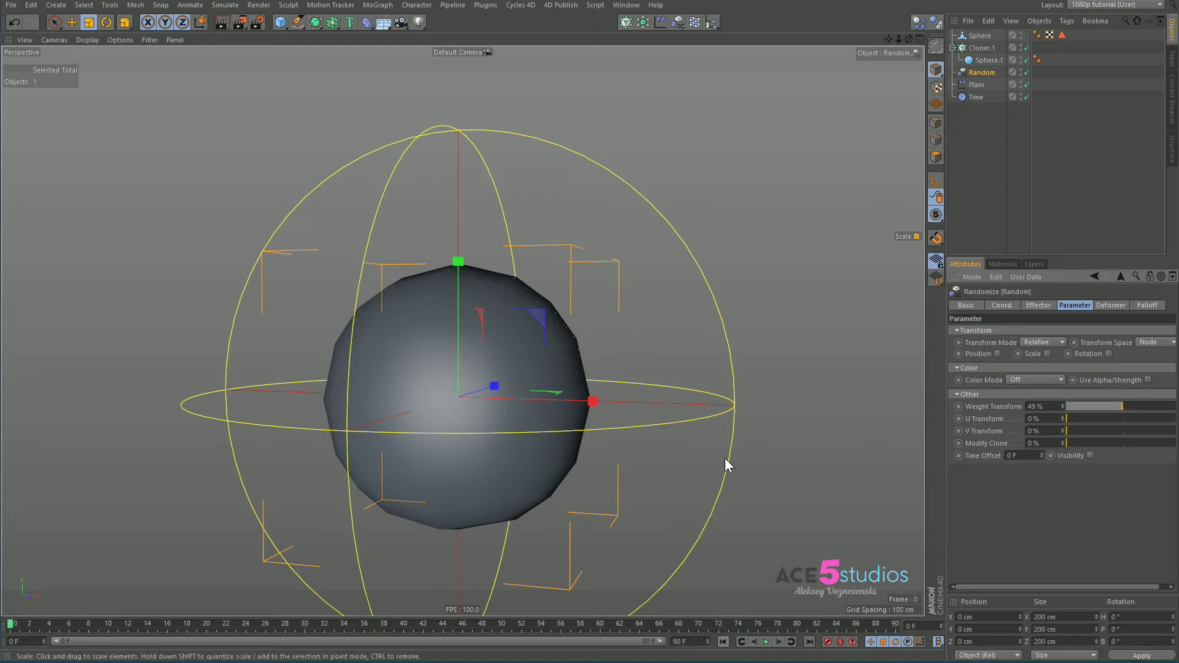
key(F8)
key(F8)
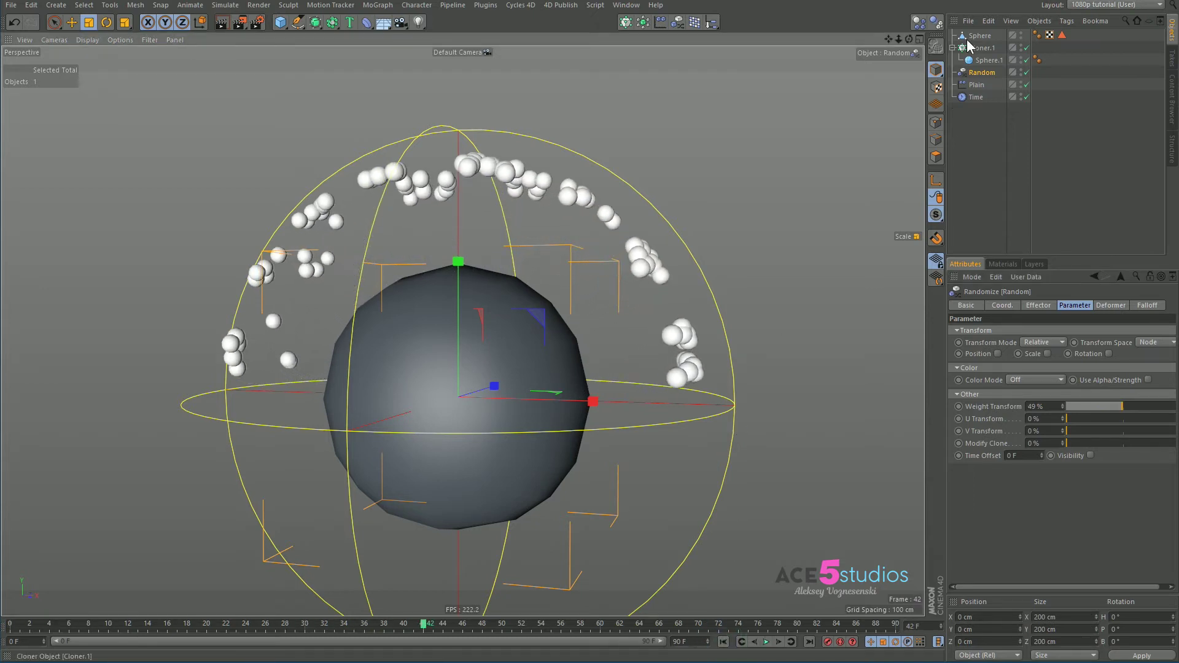
click(978, 49)
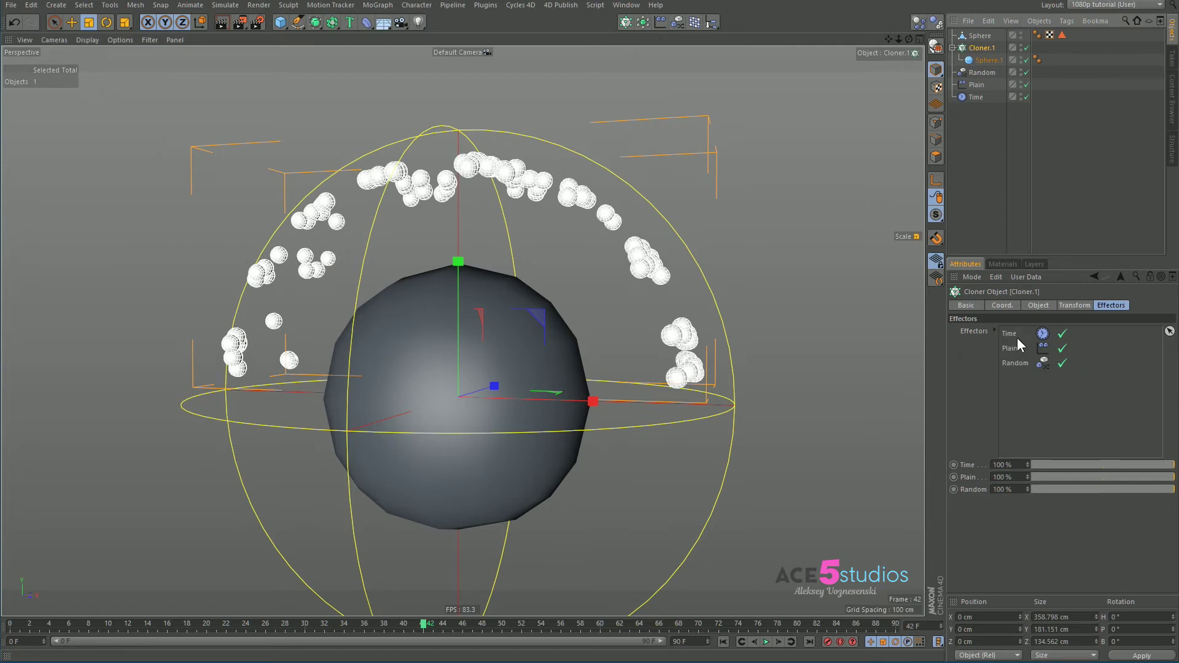
drag(1019, 364, 1007, 333)
Preview the animation with Random first in the order, then rewind to frame 0
click(724, 642)
key(F8)
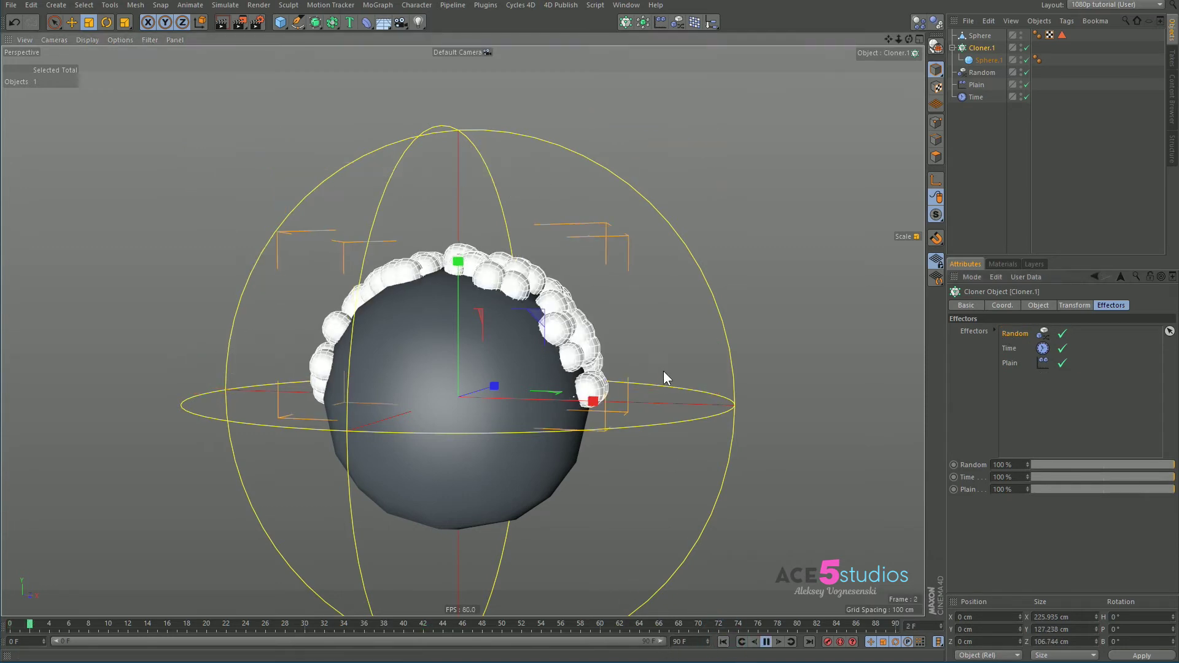
key(F8)
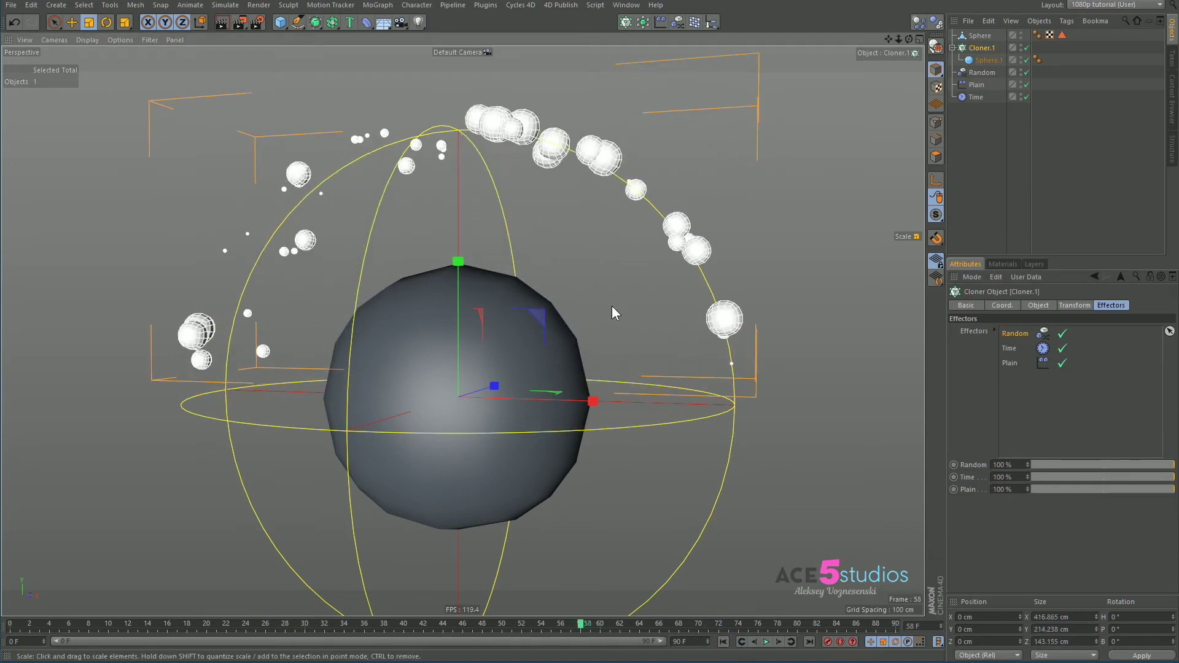
drag(570, 626, 10, 626)
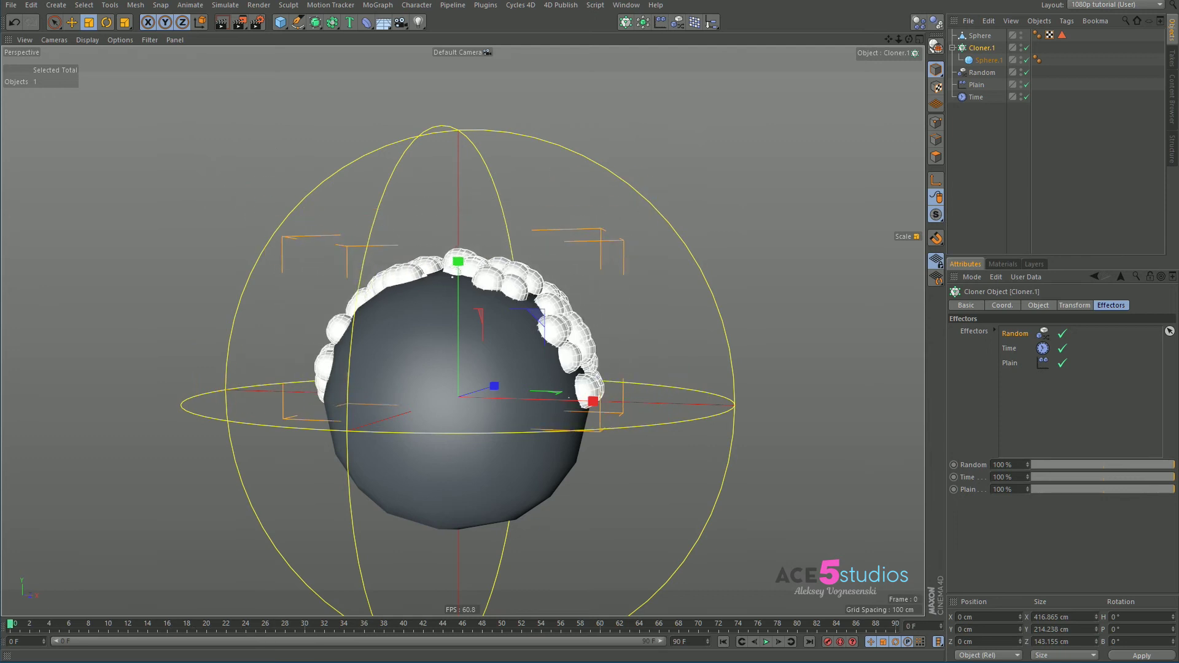
Uncheck Clamped in the Plain effector's falloff and preview the looser clone drift
click(978, 84)
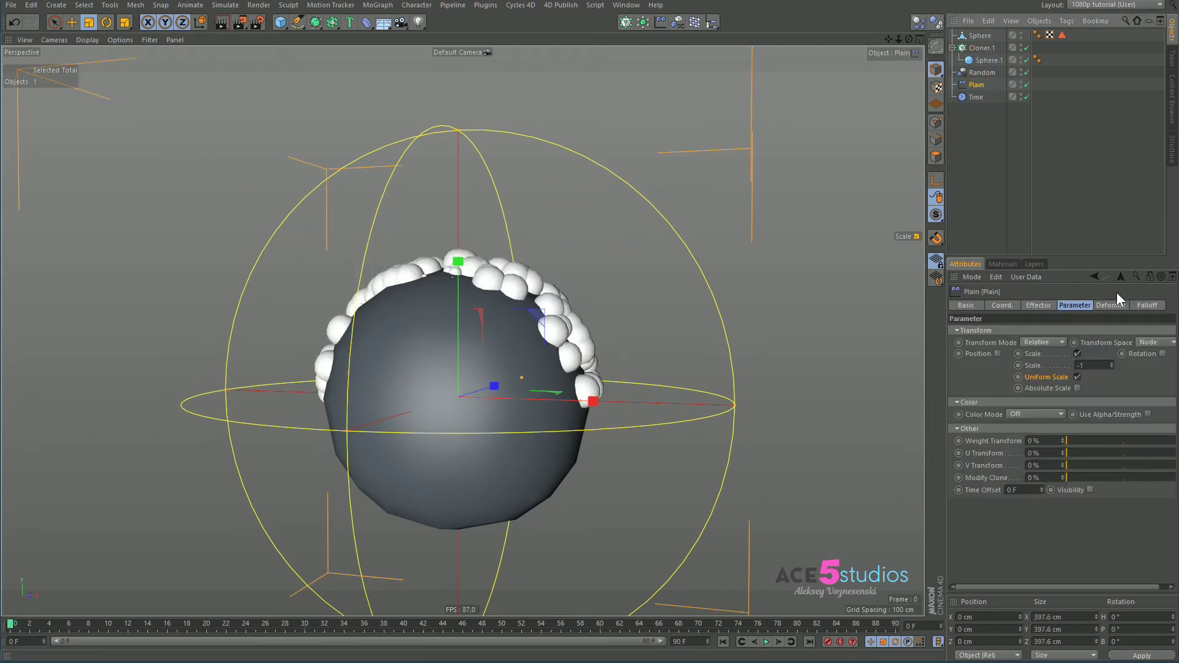
click(1143, 305)
click(1043, 444)
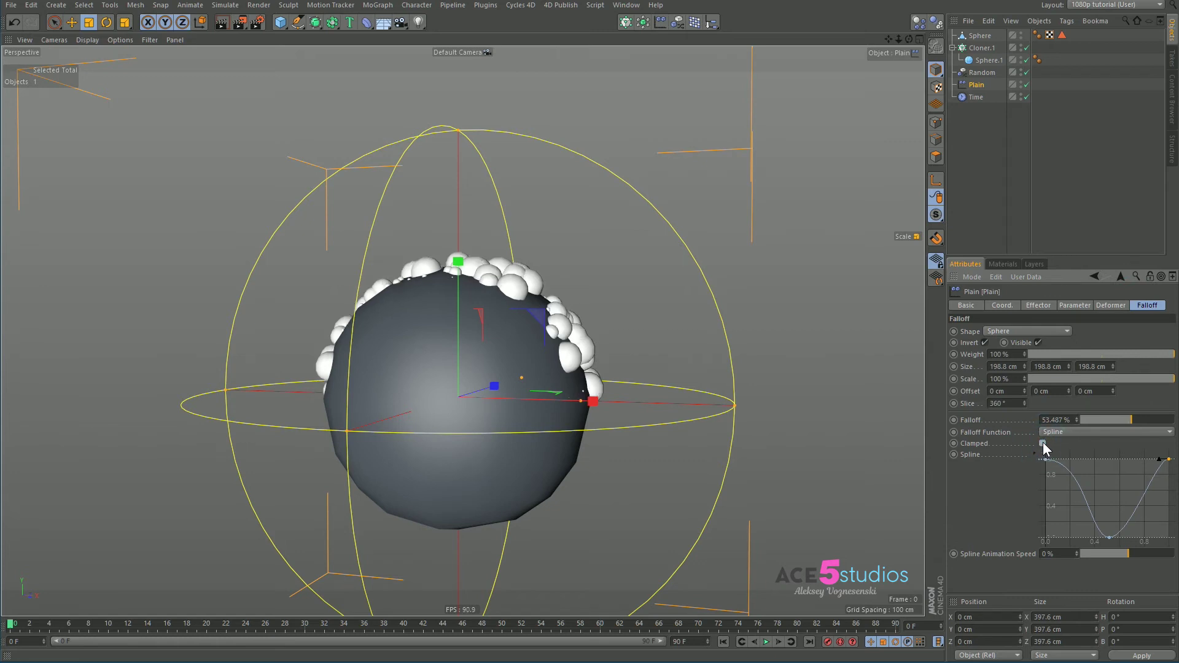
key(F8)
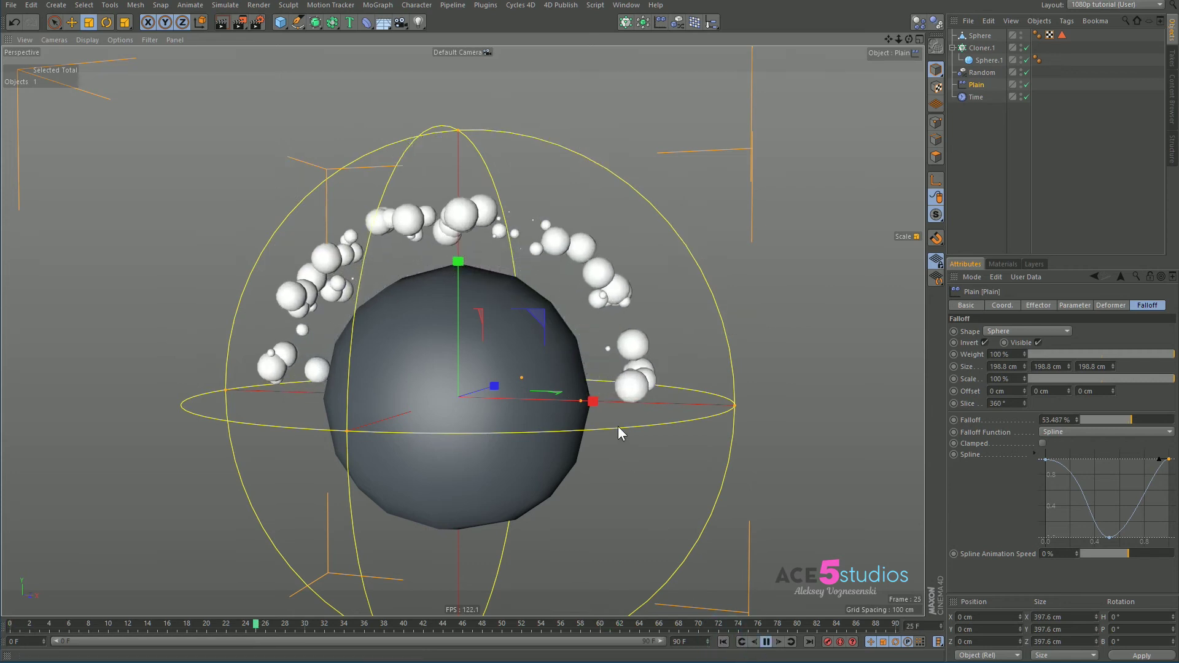
key(F8)
Lower the Random effector's Weight Transform to 22% and check the spread at frame 17
click(980, 72)
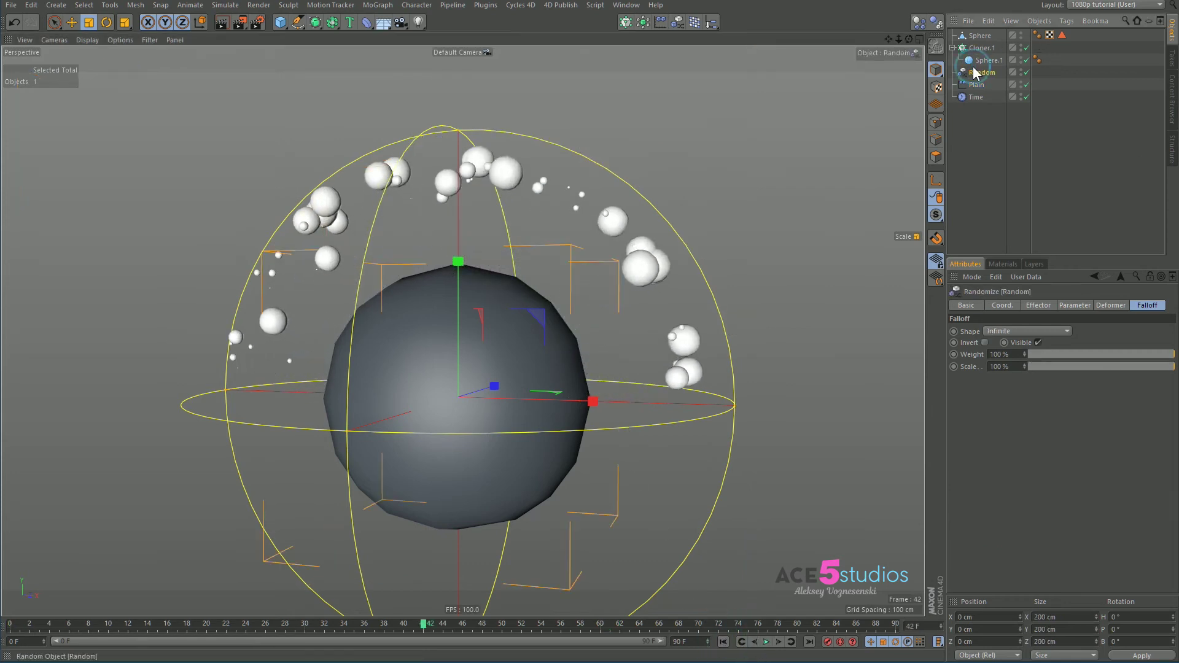
click(1068, 306)
drag(1123, 407, 1093, 406)
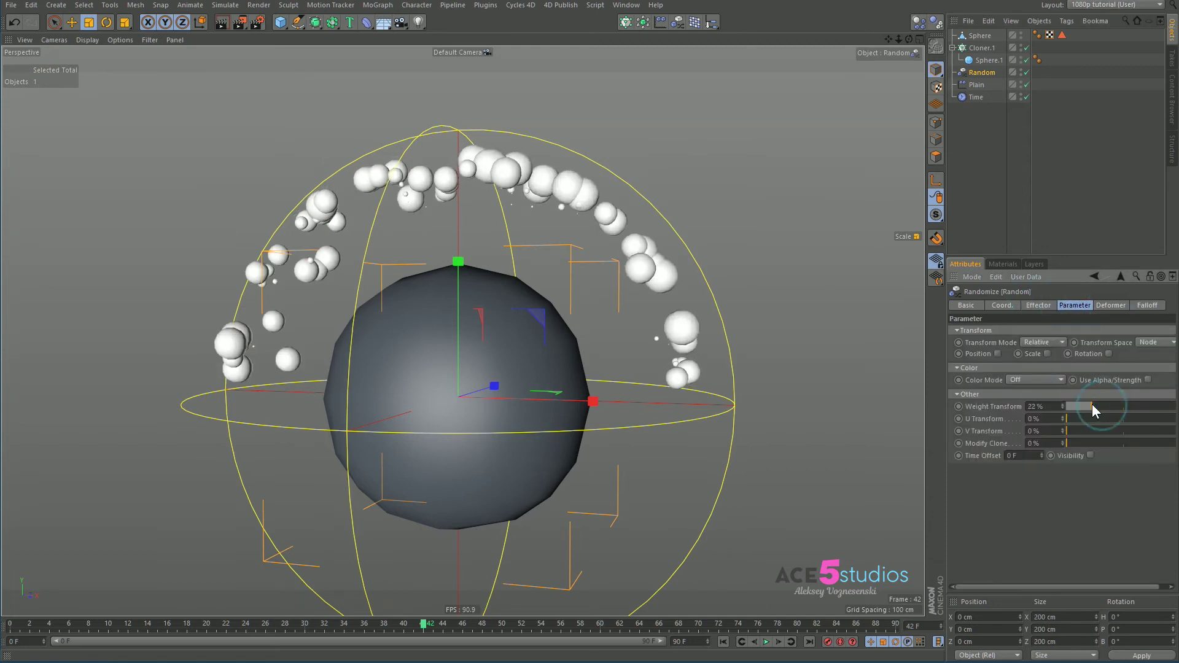
click(724, 640)
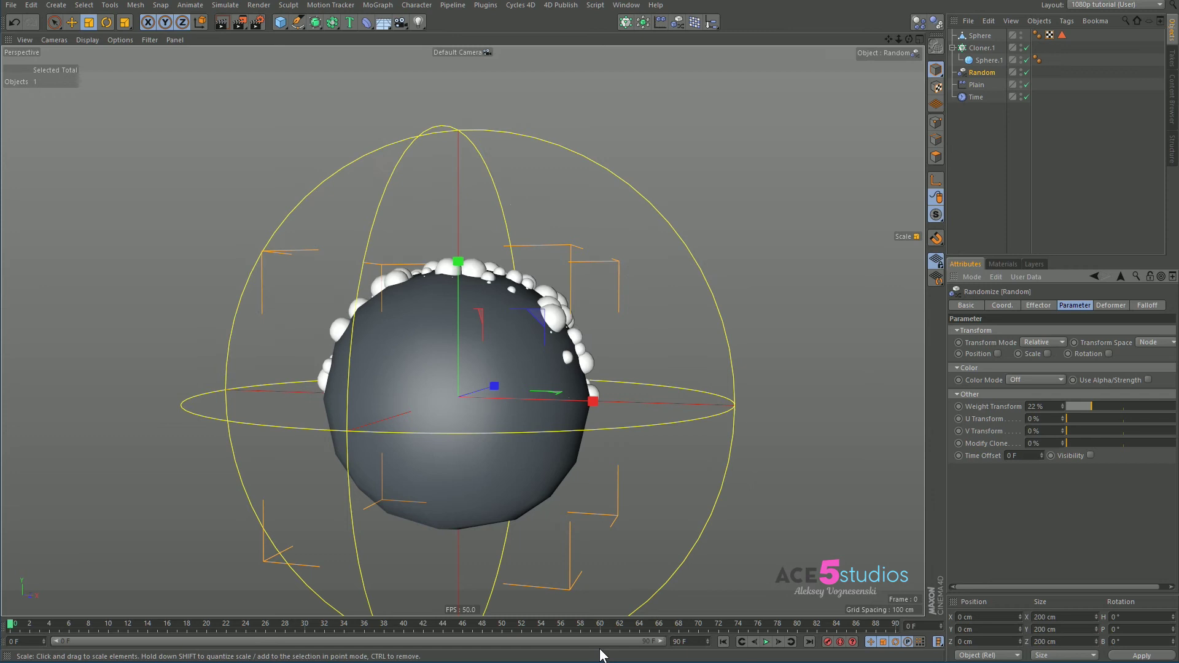
mouse_move(10, 632)
mouse_down()
mouse_move(203, 632)
mouse_move(10, 632)
mouse_move(159, 633)
mouse_move(32, 645)
mouse_move(210, 644)
mouse_move(10, 644)
mouse_up()
Tune the Plain effector's falloff to about 49.149% and reselect the cloner
click(976, 85)
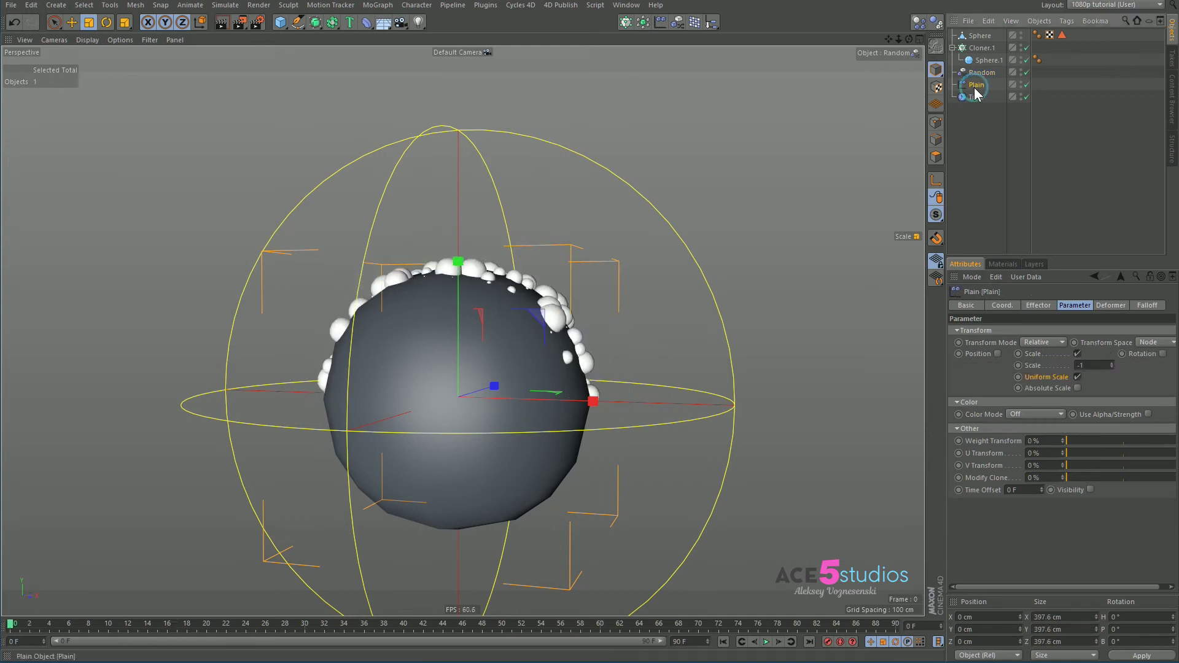
mouse_move(581, 402)
mouse_down()
mouse_move(654, 415)
mouse_move(572, 414)
mouse_move(611, 415)
mouse_up()
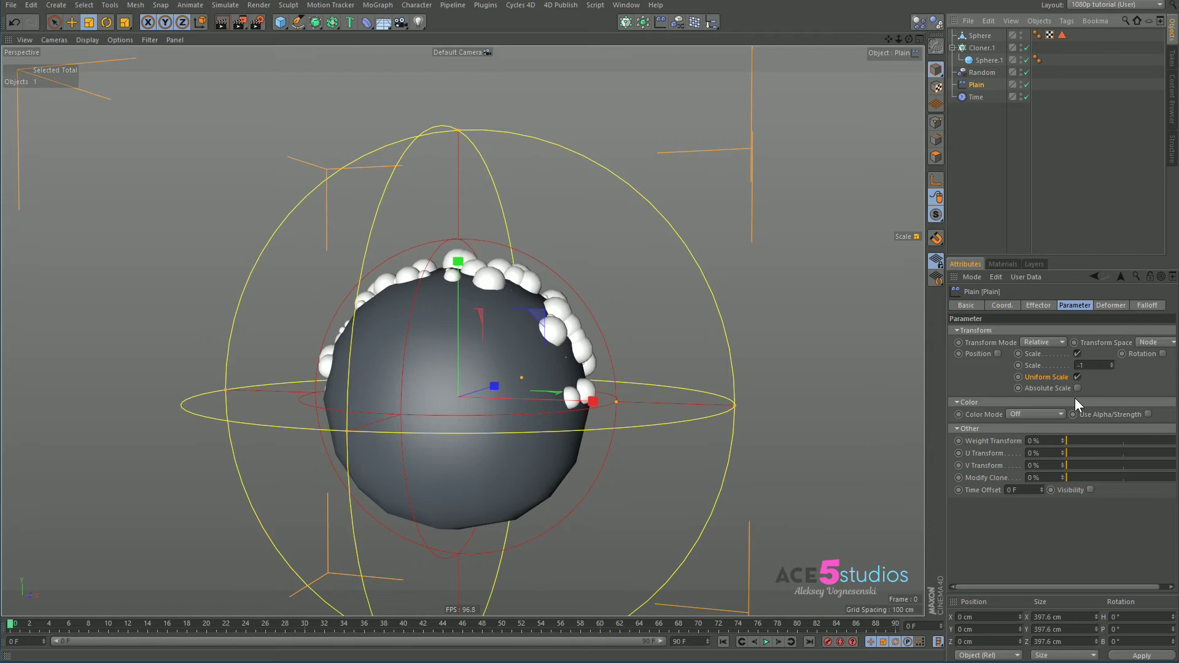
click(1148, 305)
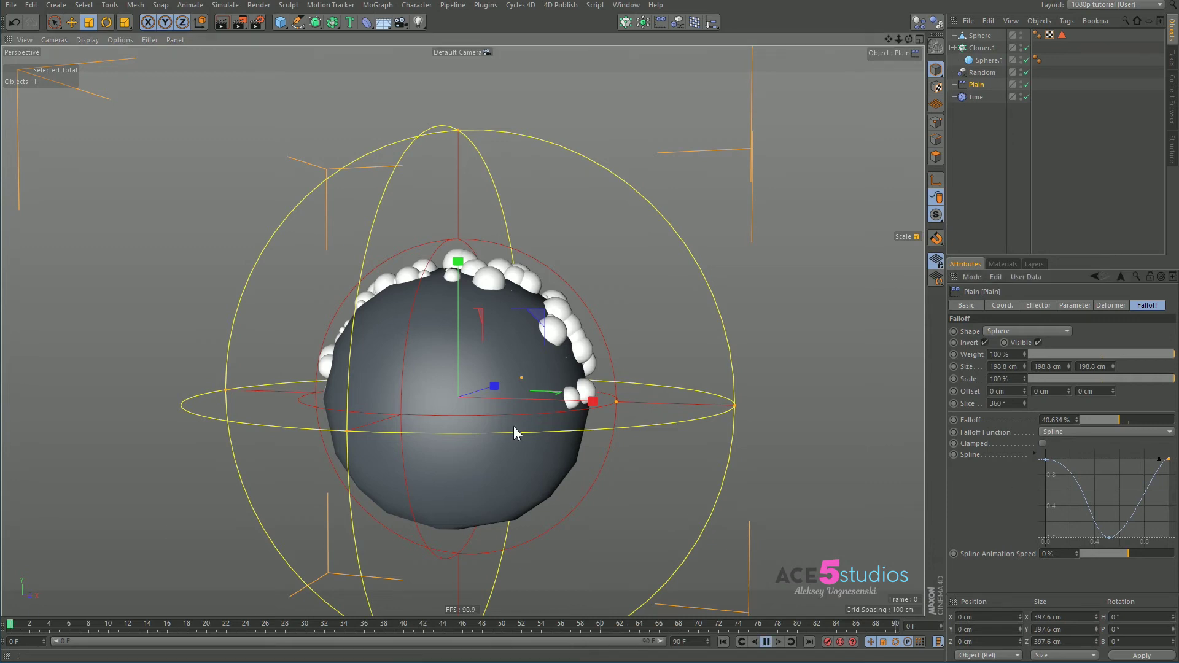
key(F8)
key(F8)
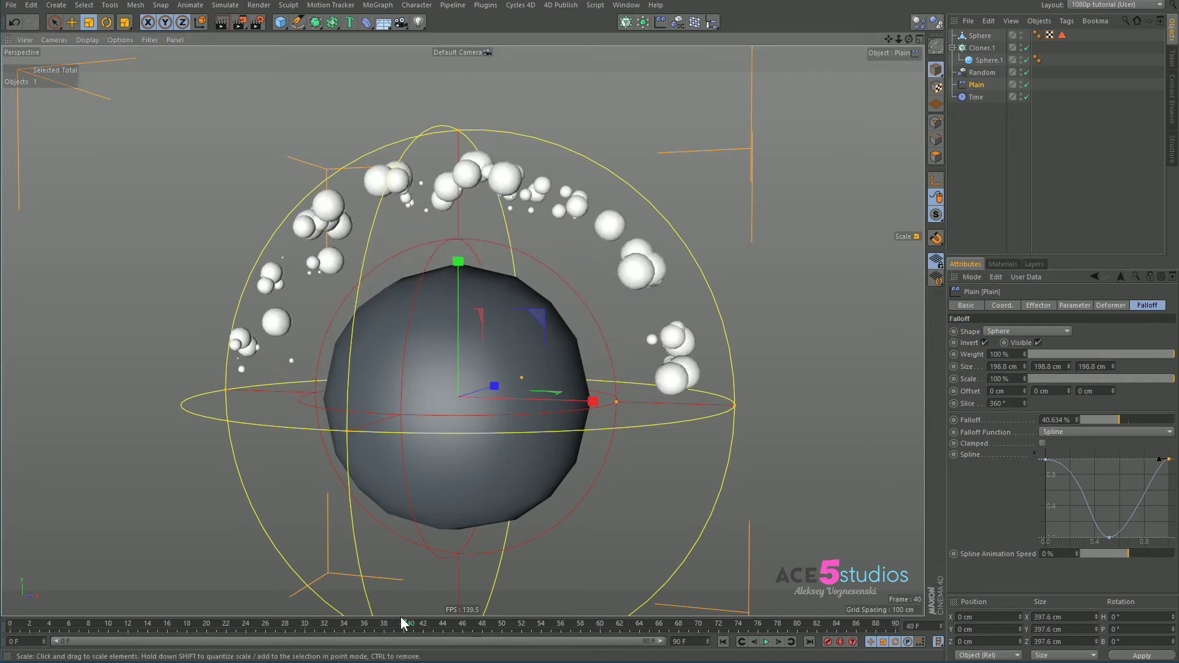
drag(388, 626, 10, 625)
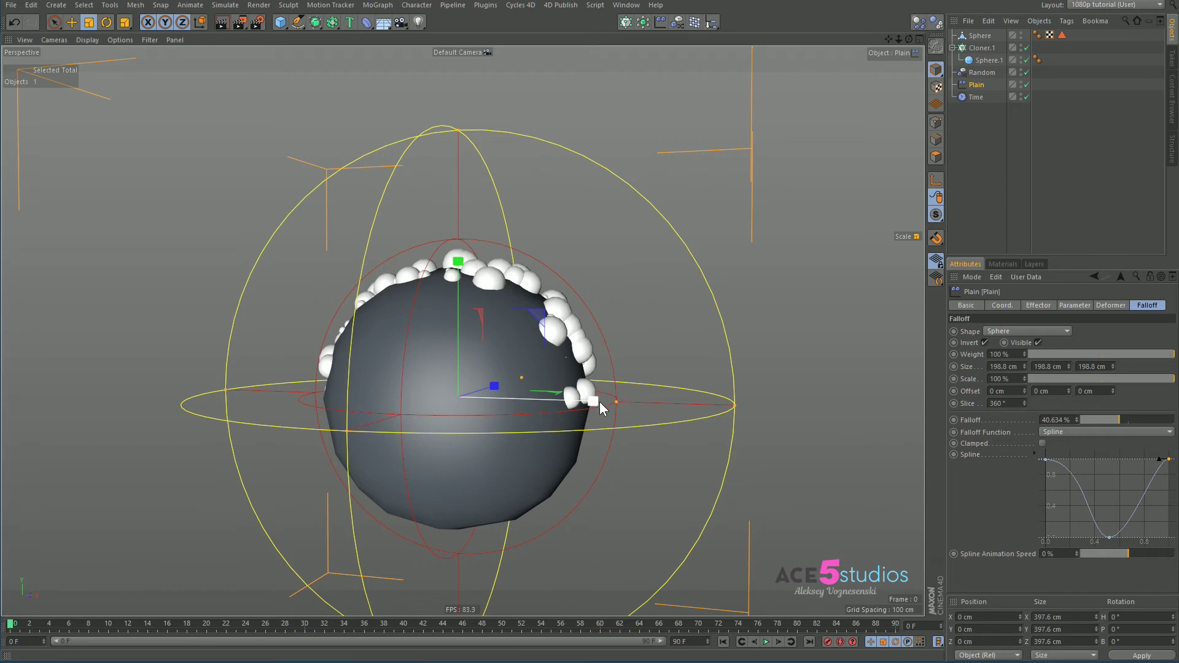
drag(614, 403, 593, 403)
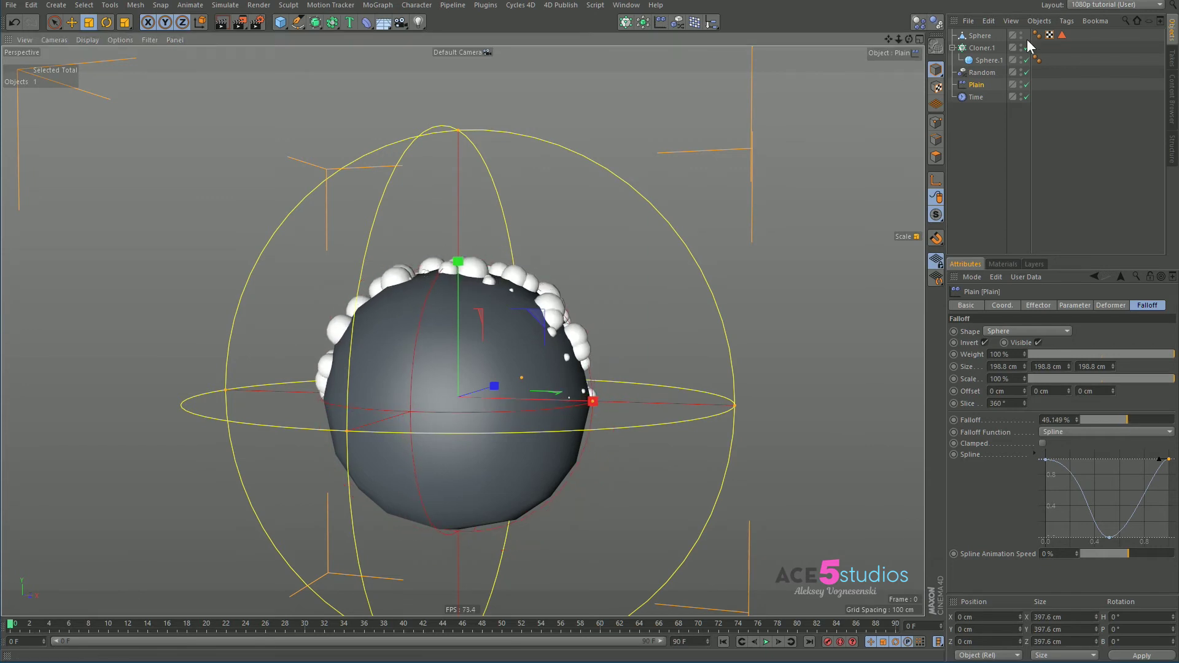
click(982, 48)
Add Plain.1 with Position off and Uniform Scale in Absolute transform mode
click(661, 24)
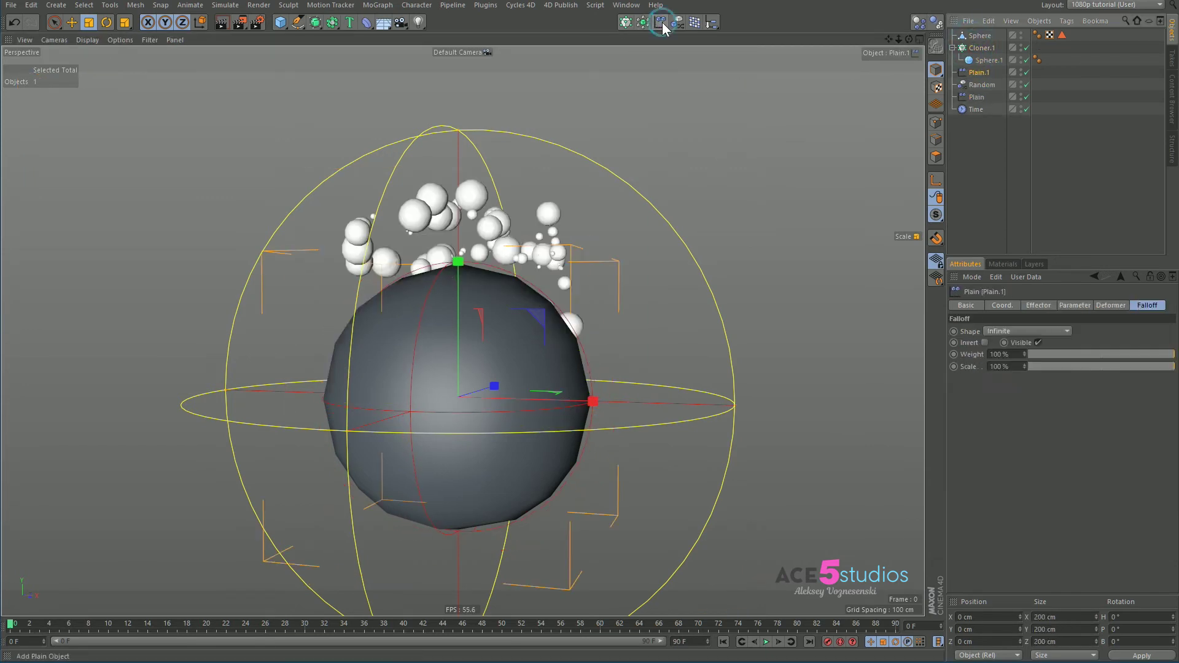
click(1041, 305)
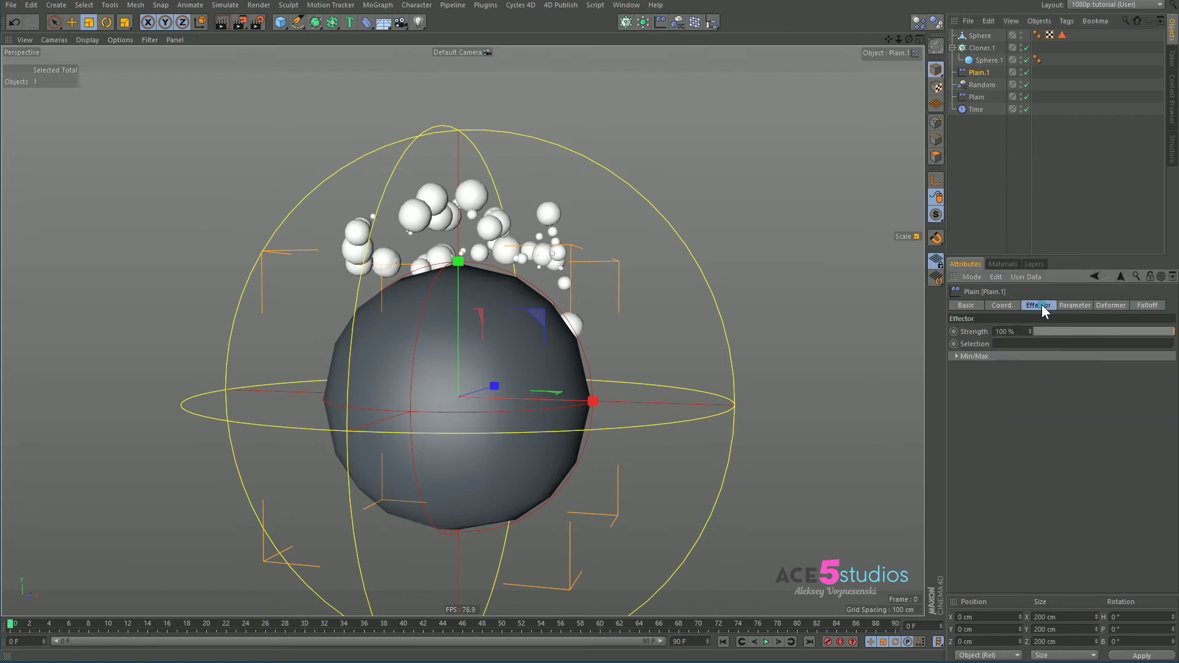
click(1078, 307)
click(998, 354)
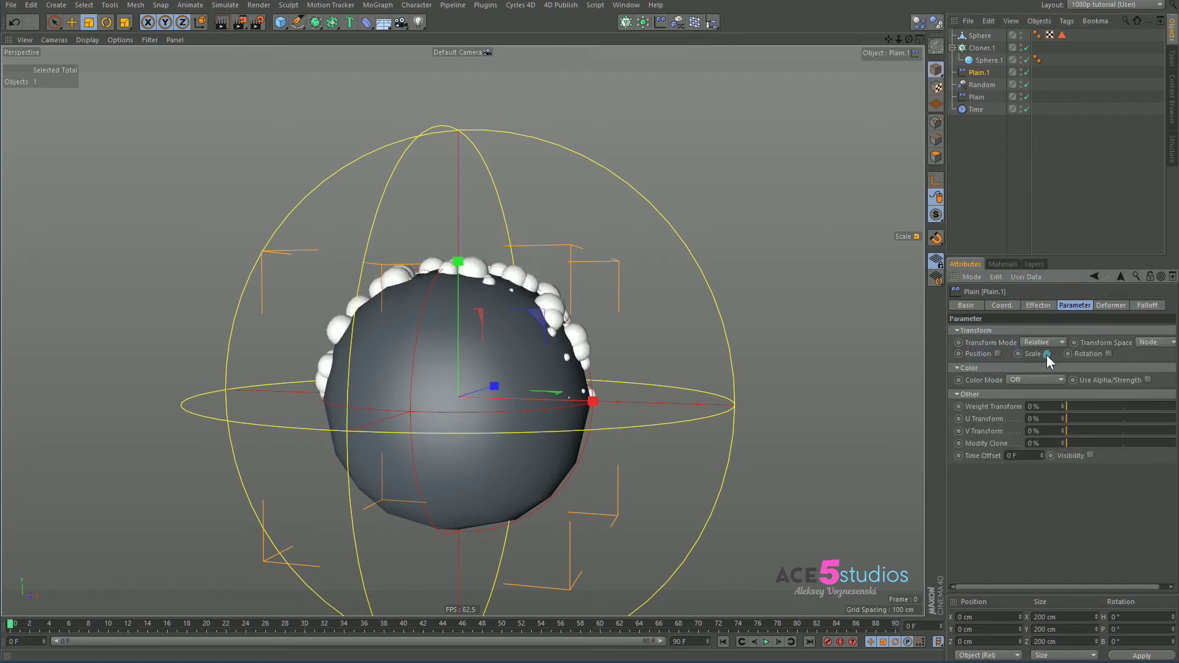
click(1047, 354)
click(1077, 399)
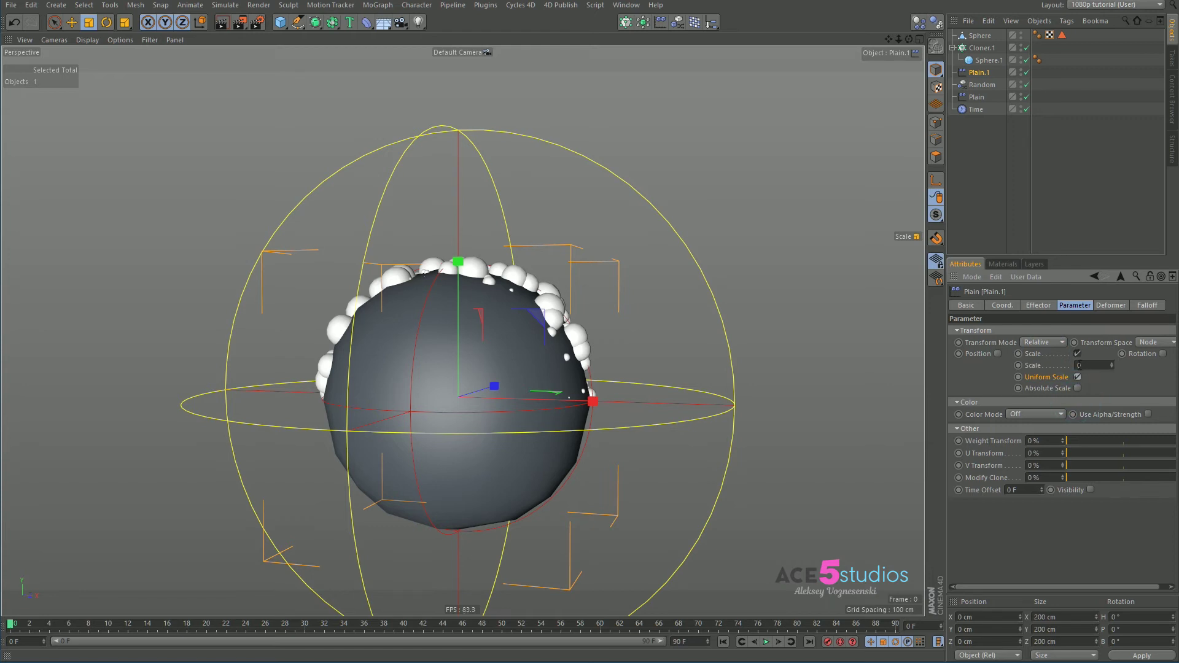
click(1052, 343)
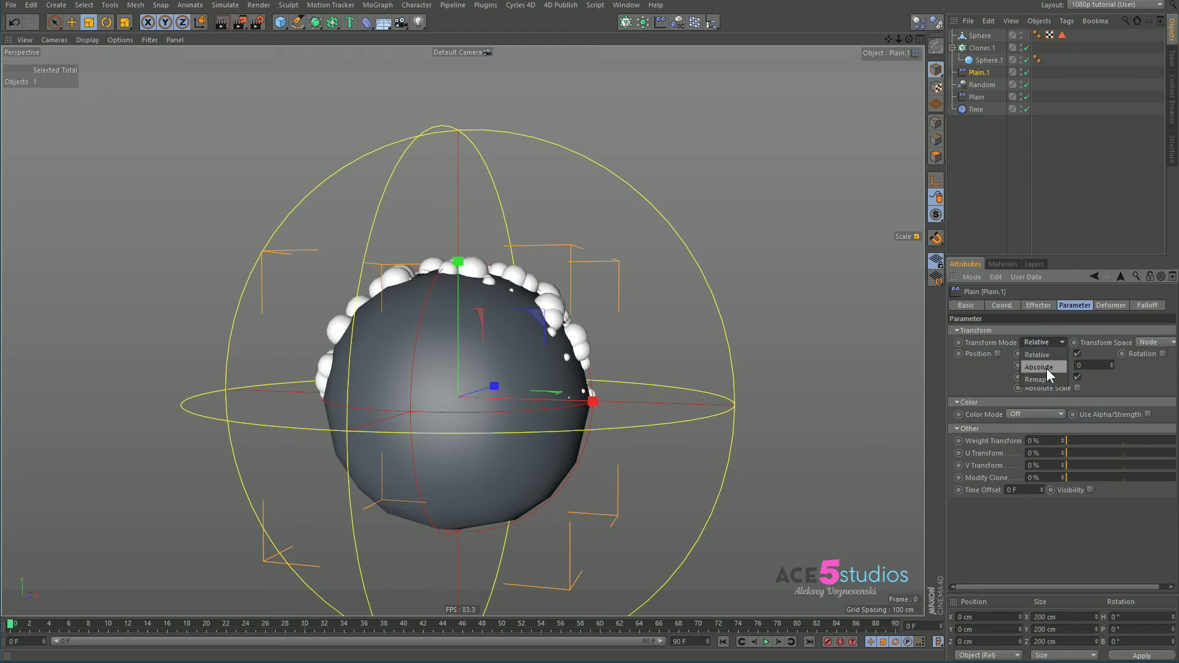
click(1047, 368)
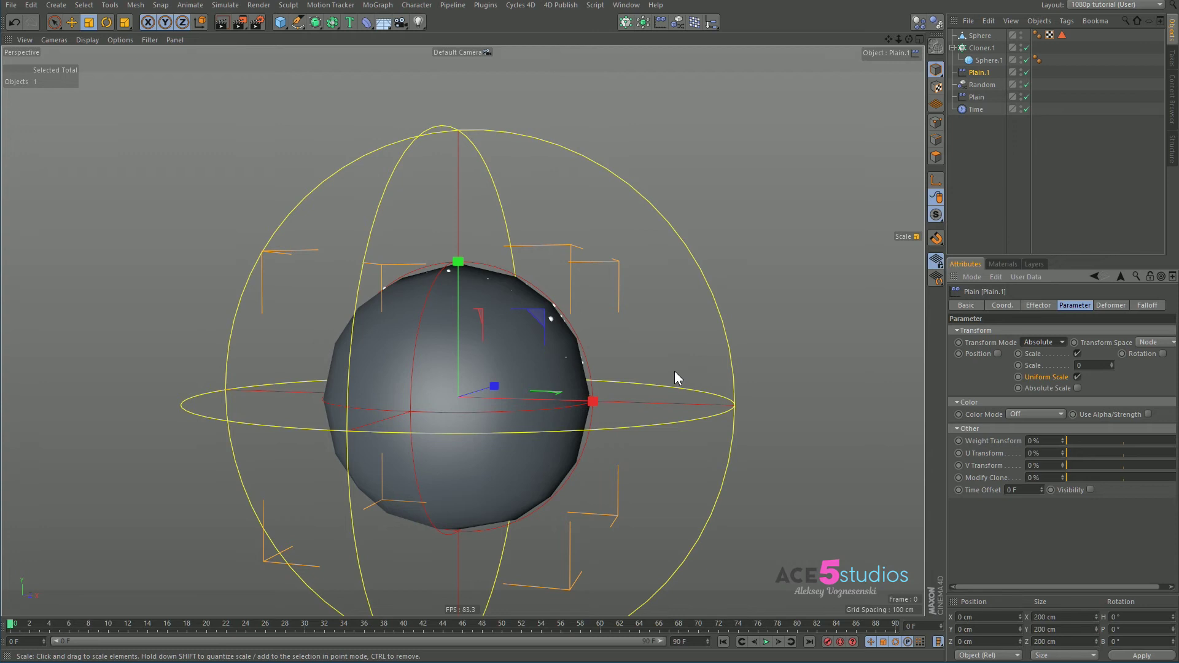
key(F8)
key(F8)
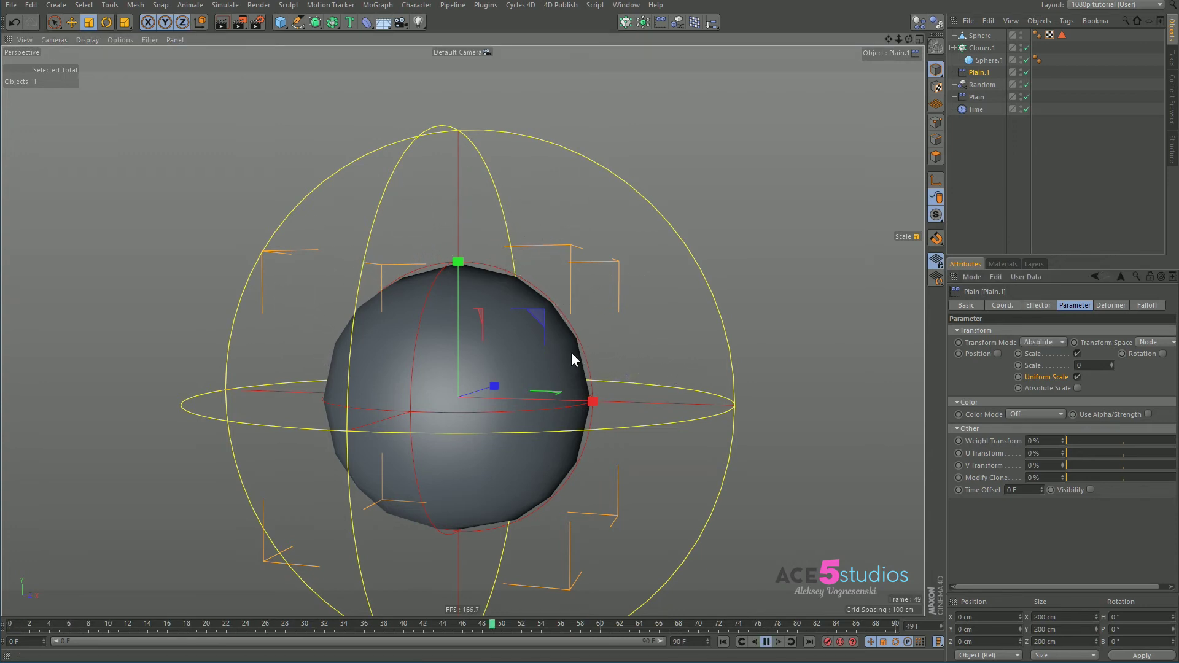
drag(494, 622, 10, 623)
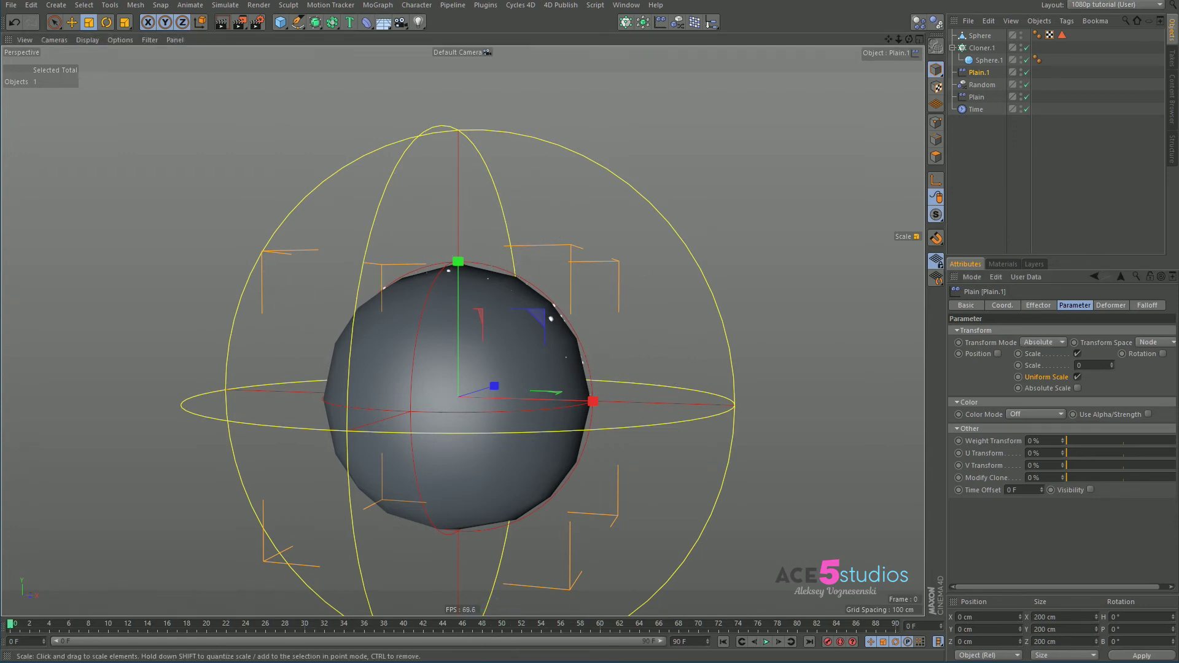
Give Plain.1 a Sphere falloff sized about 107.7 cm and preview the popping clones
click(1143, 305)
click(1025, 331)
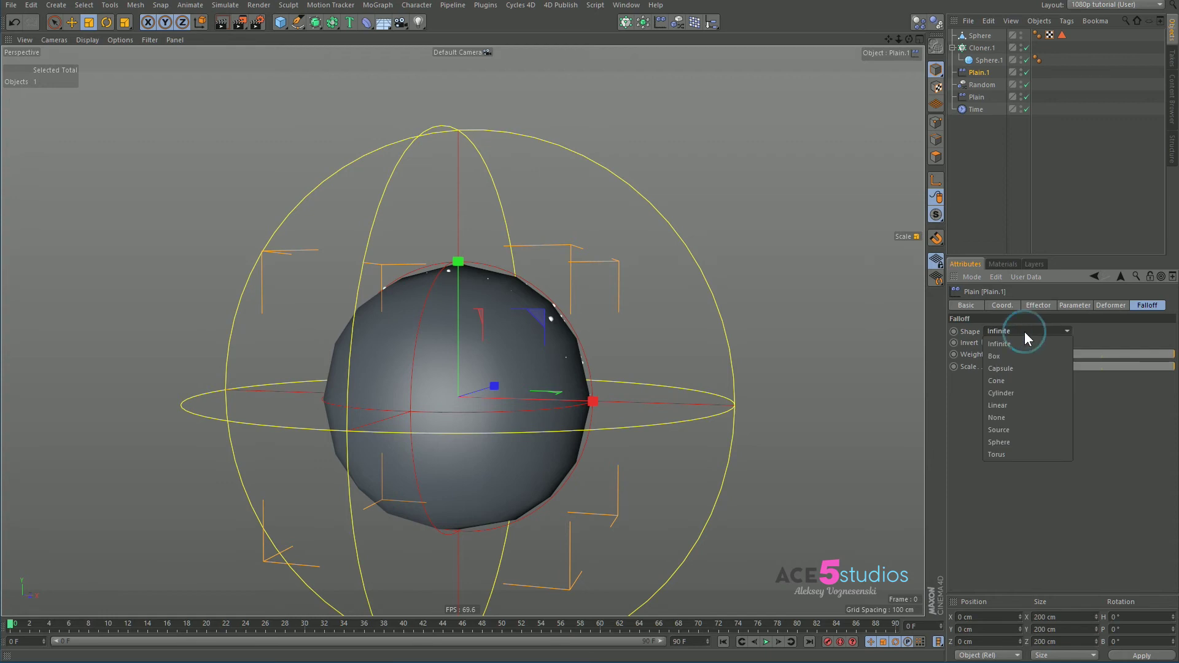
click(1016, 443)
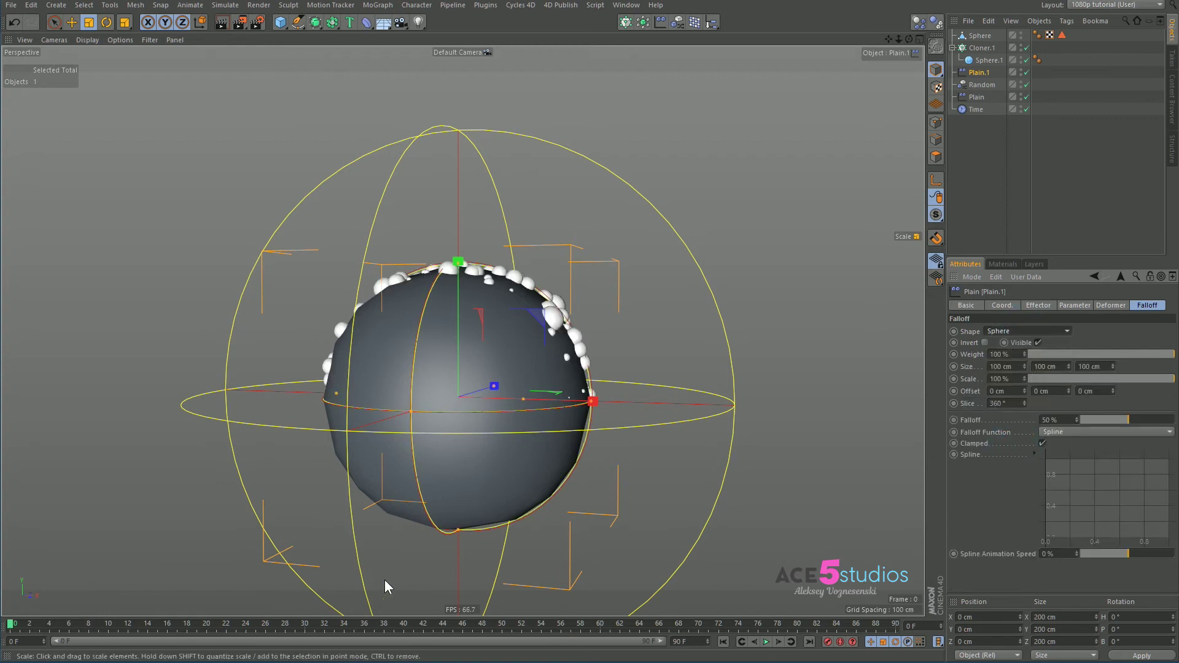
drag(385, 375, 602, 421)
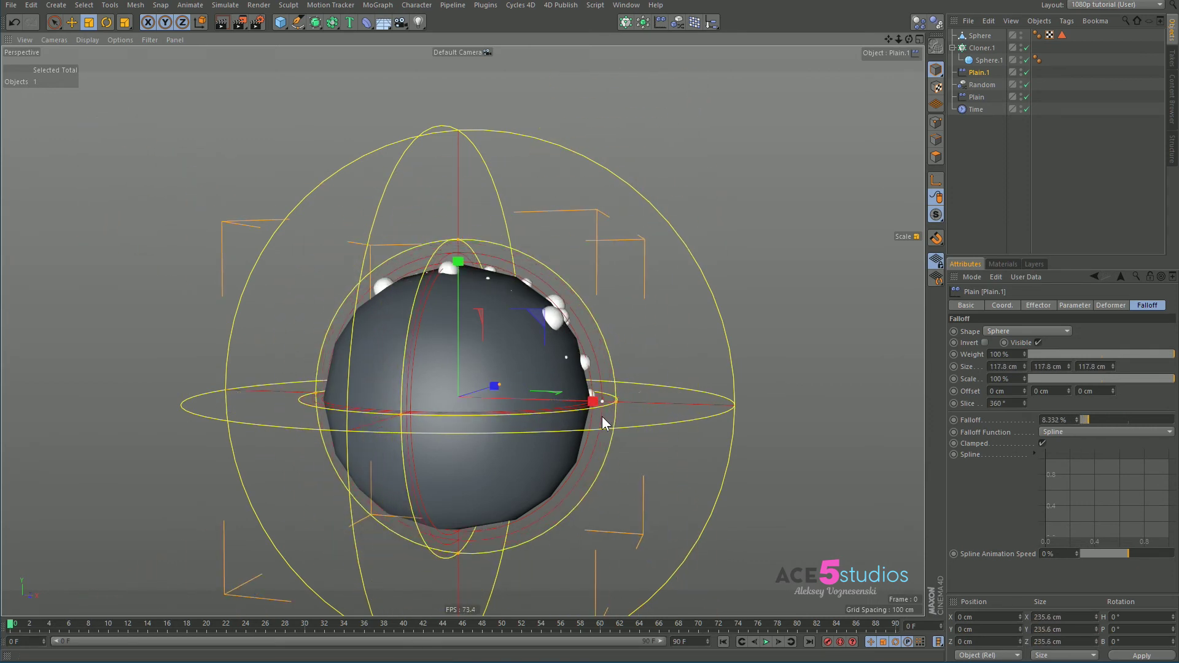
drag(653, 303, 626, 327)
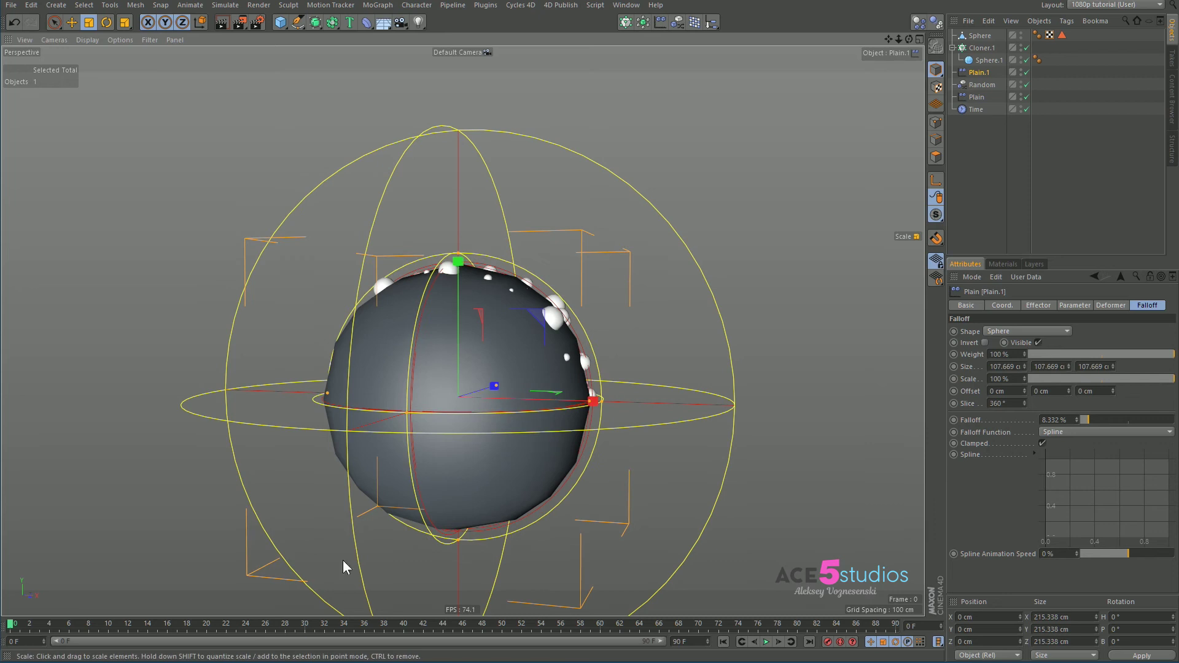
key(F8)
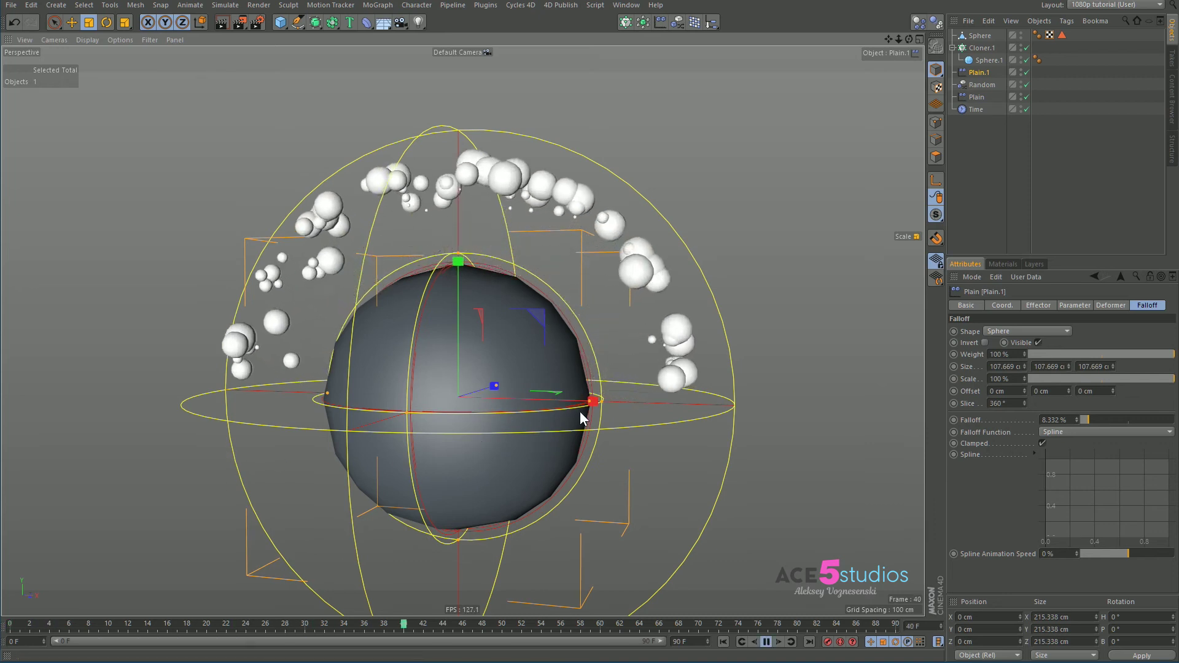
click(724, 642)
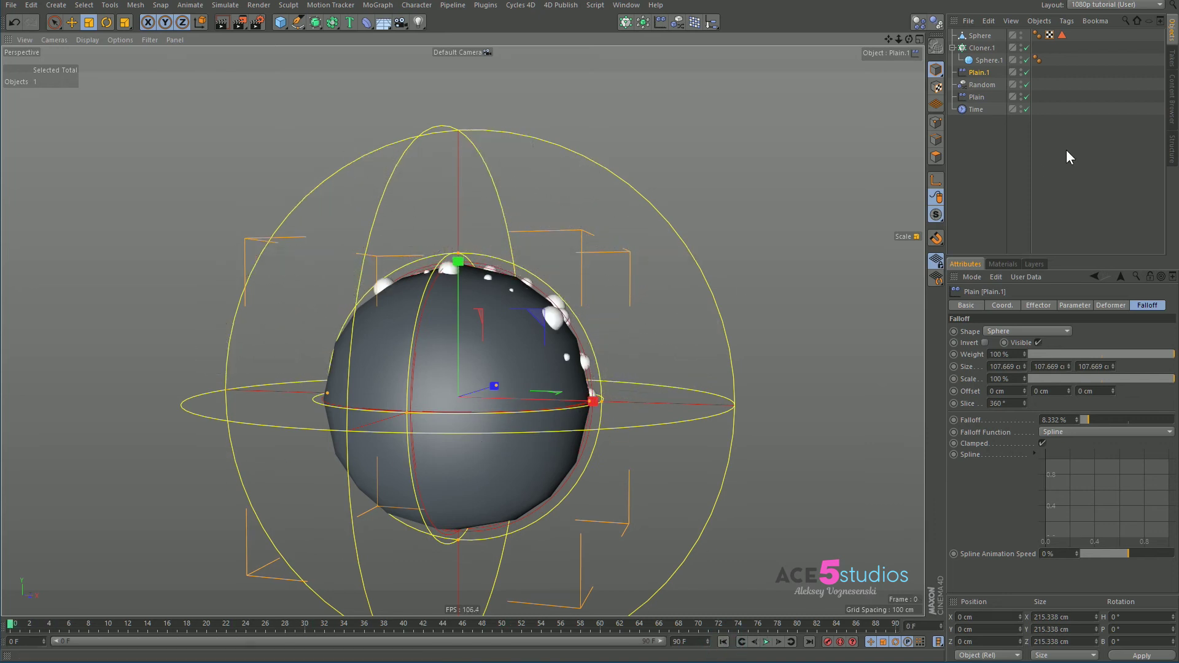
Give the Random effector a Sphere falloff scaled to about 170 cm
click(991, 84)
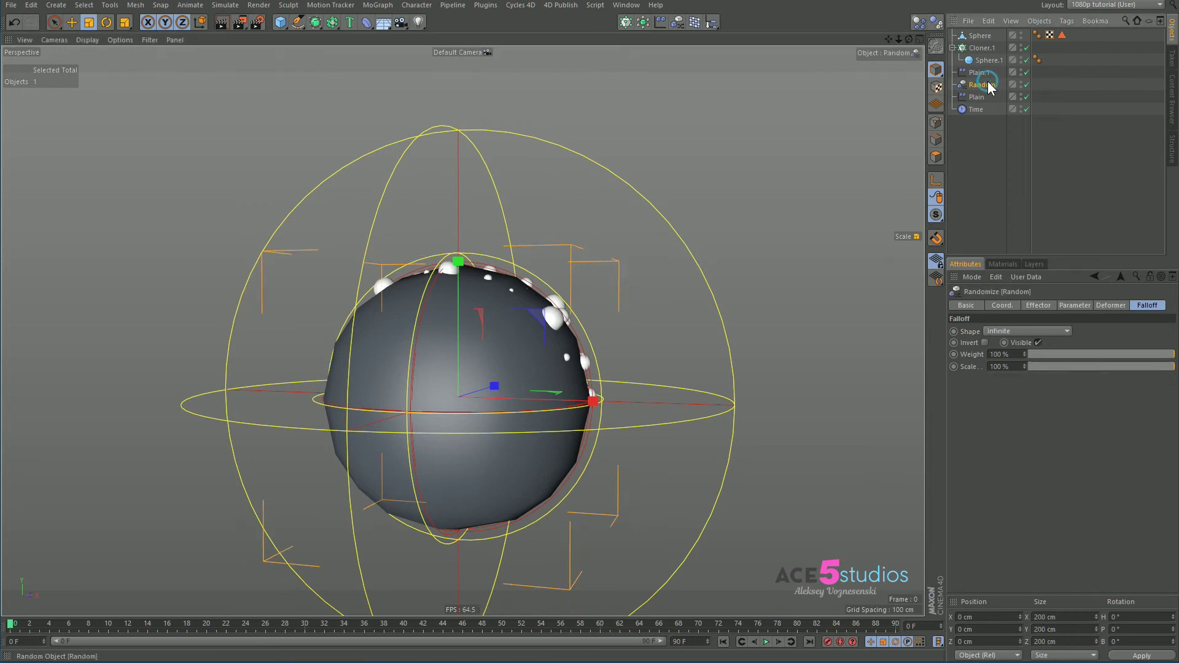
click(1037, 330)
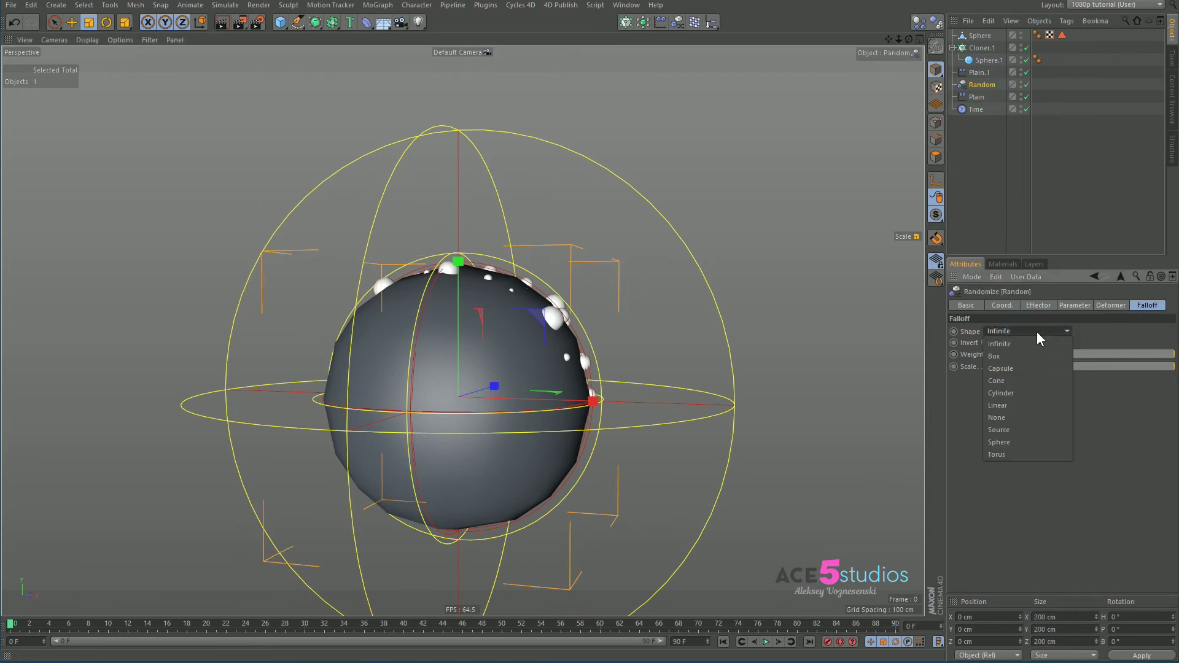
click(1032, 442)
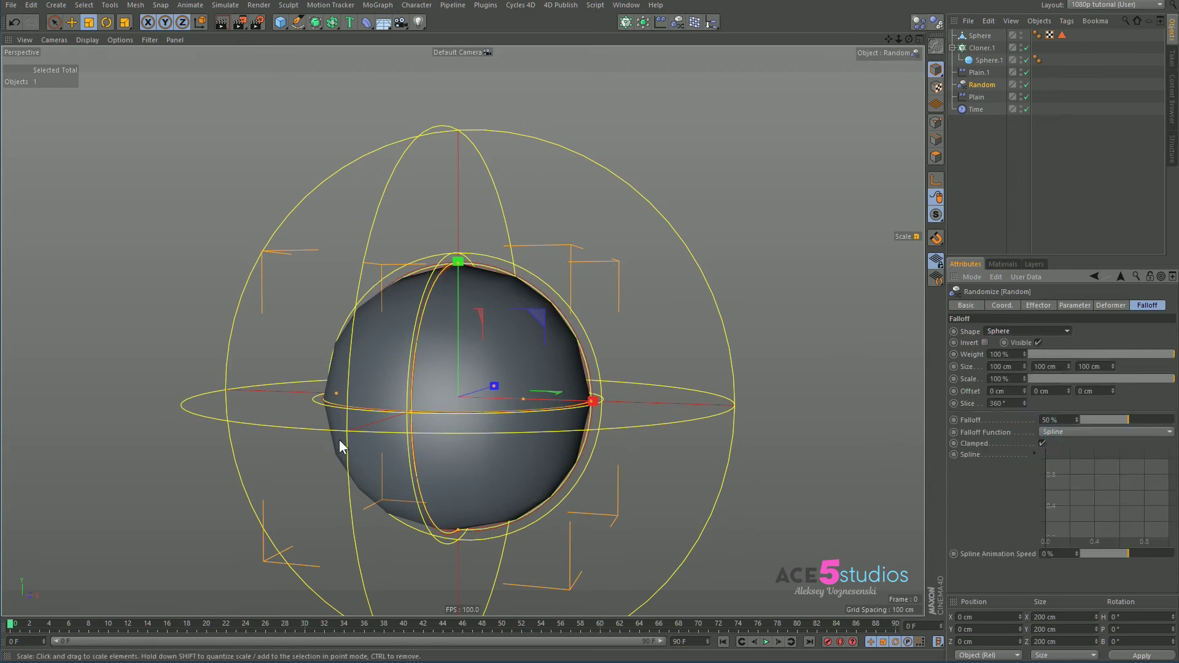
drag(339, 440, 243, 452)
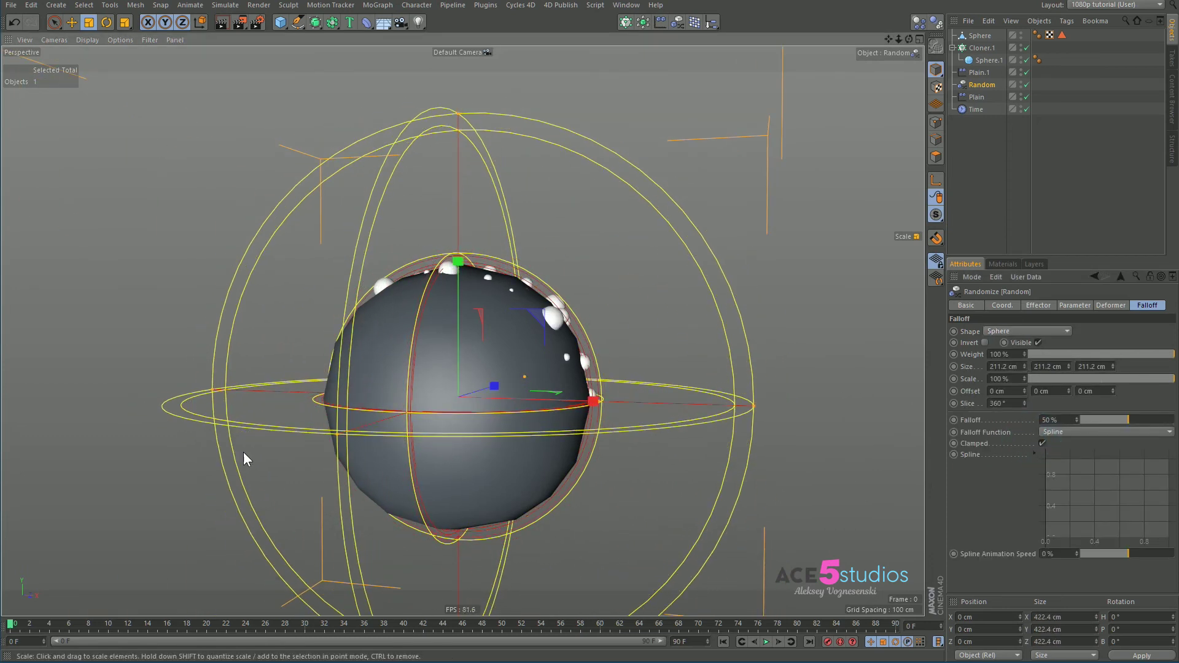
drag(473, 439, 469, 485)
Preview the clone scatter several times from frame 0, then deselect the Random effector
key(F8)
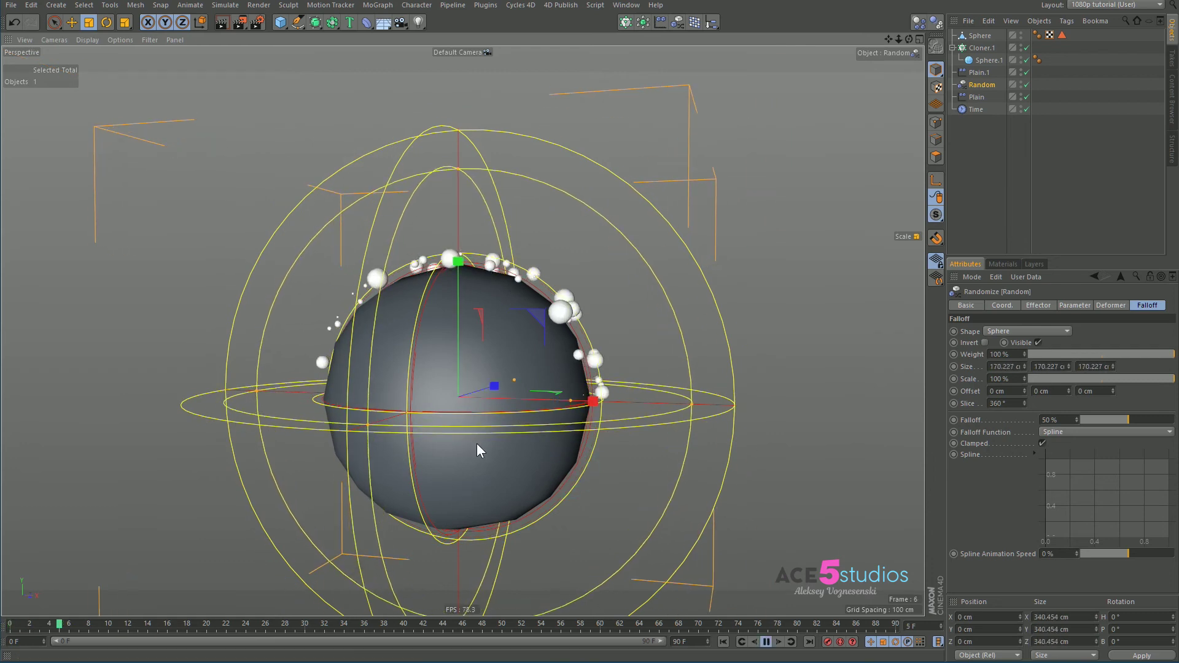
key(F8)
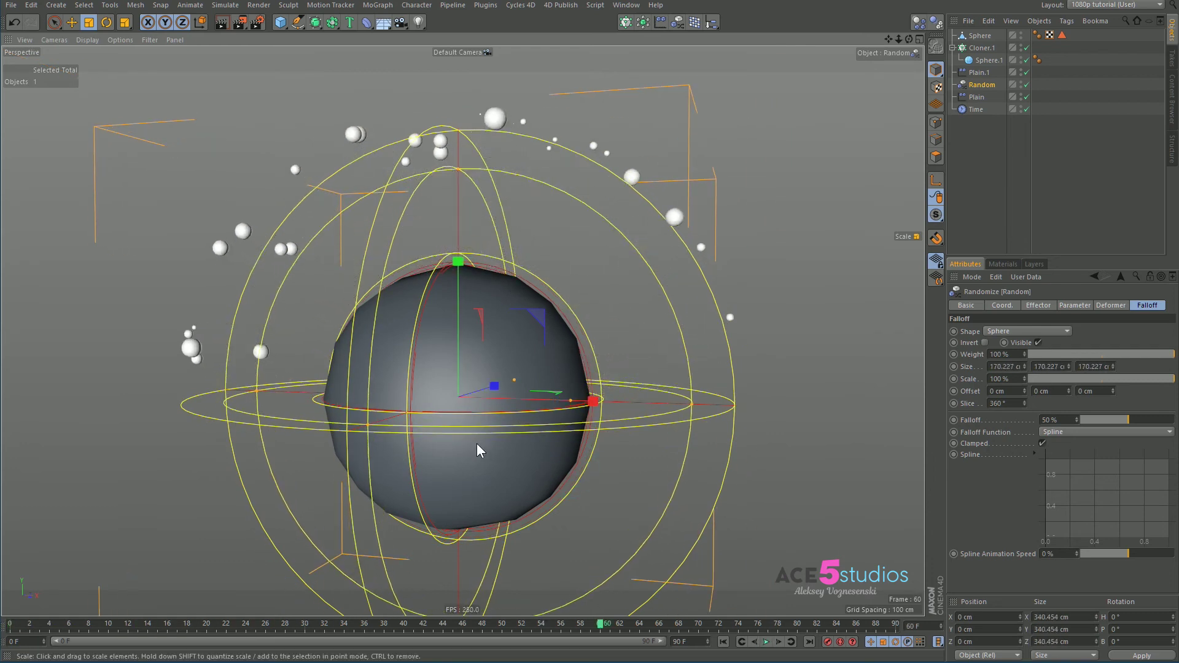
drag(602, 624, 9, 624)
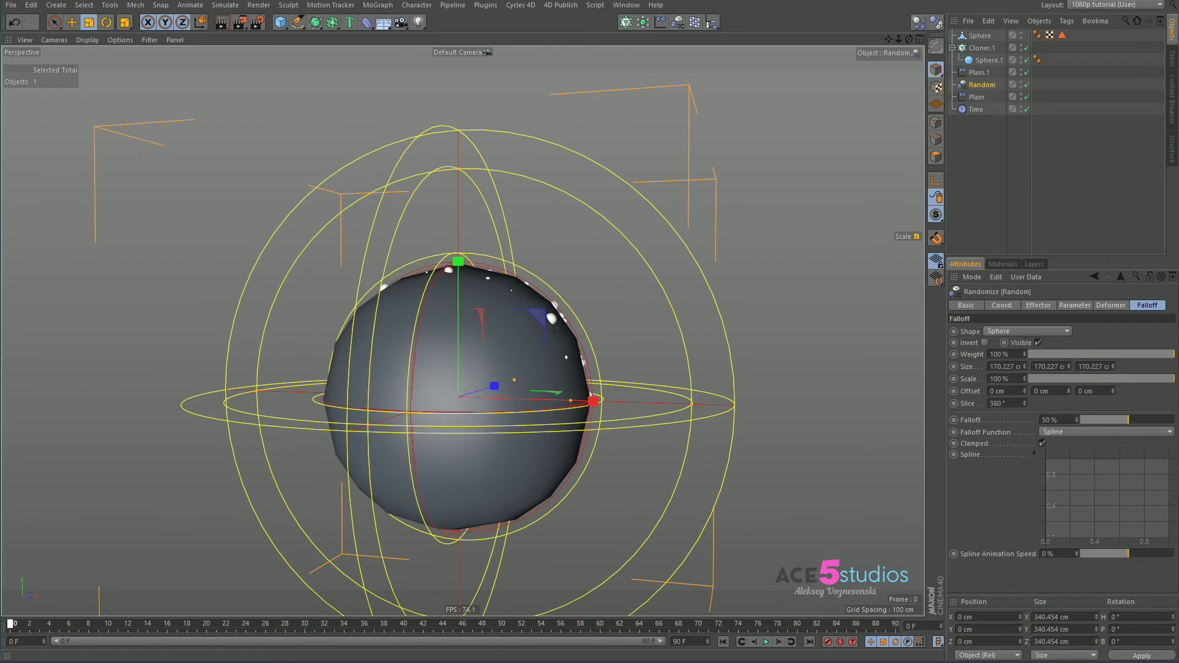
key(F8)
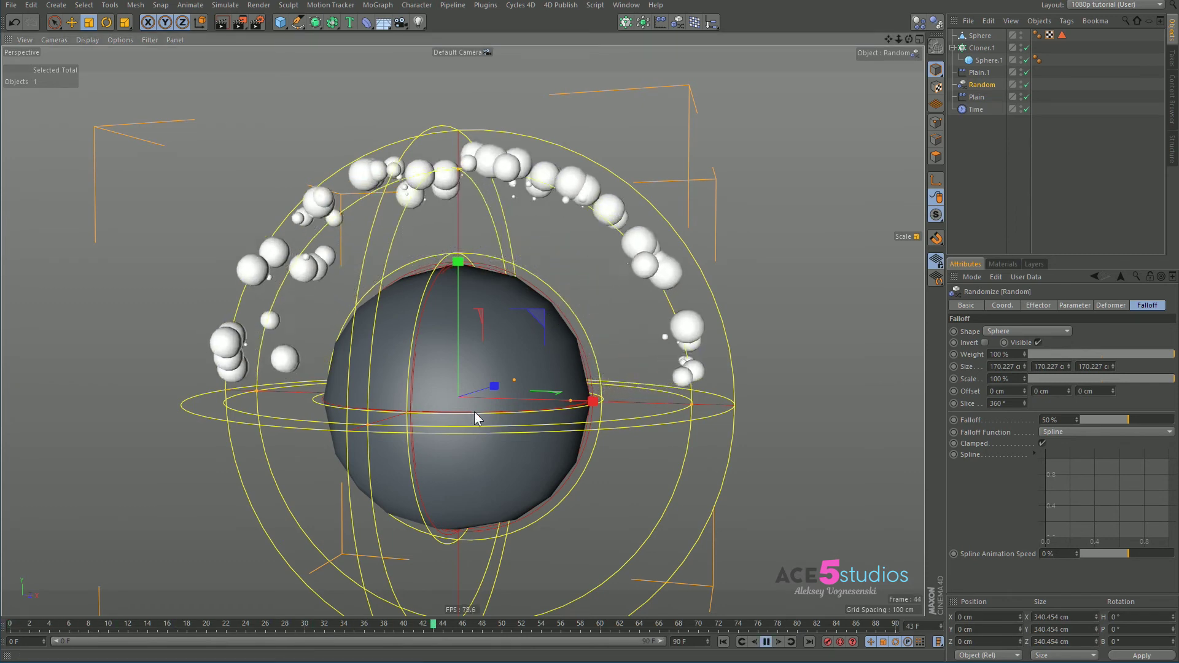
key(F8)
drag(580, 624, 10, 624)
key(F8)
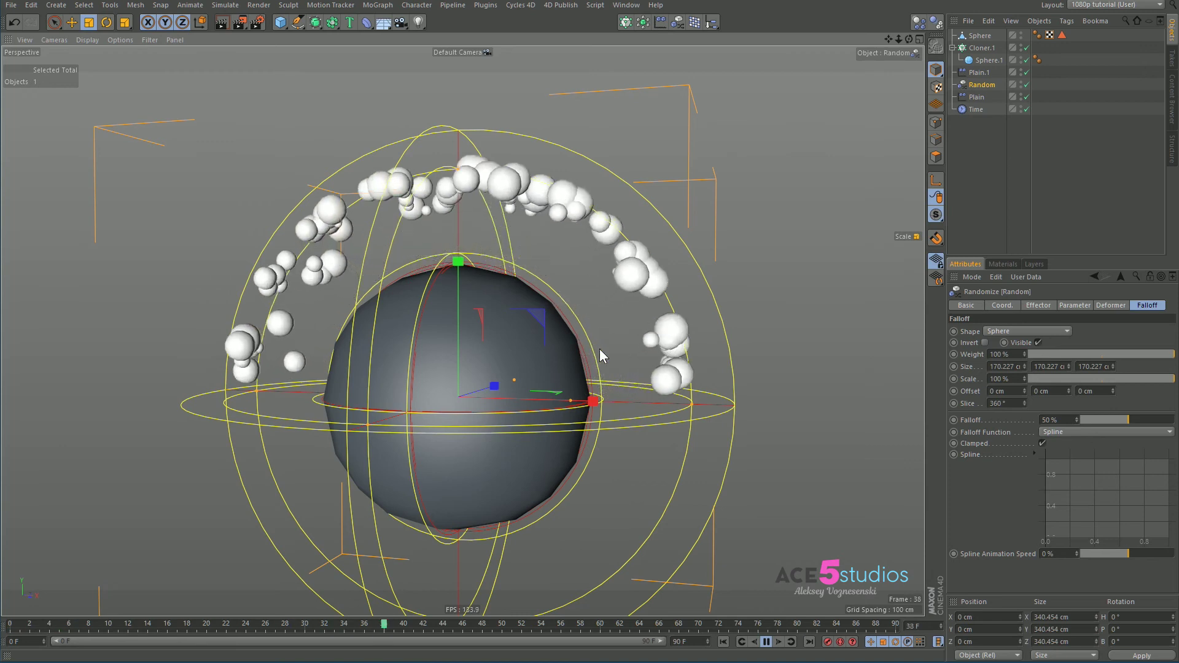
drag(468, 625, 10, 625)
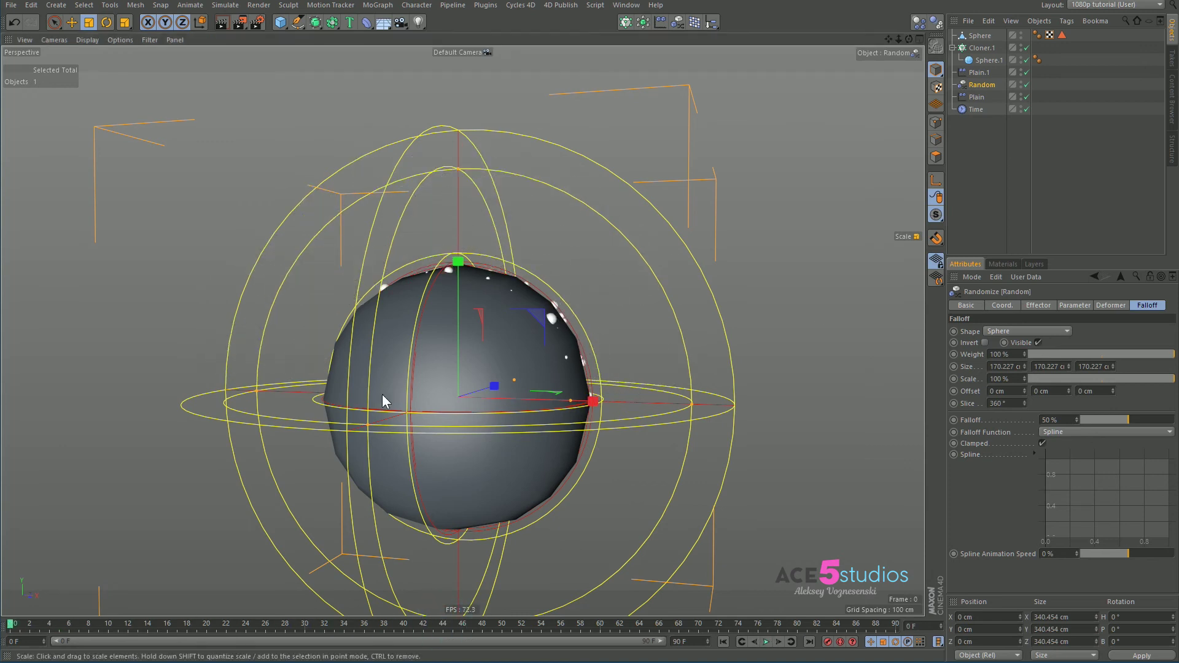
click(1011, 143)
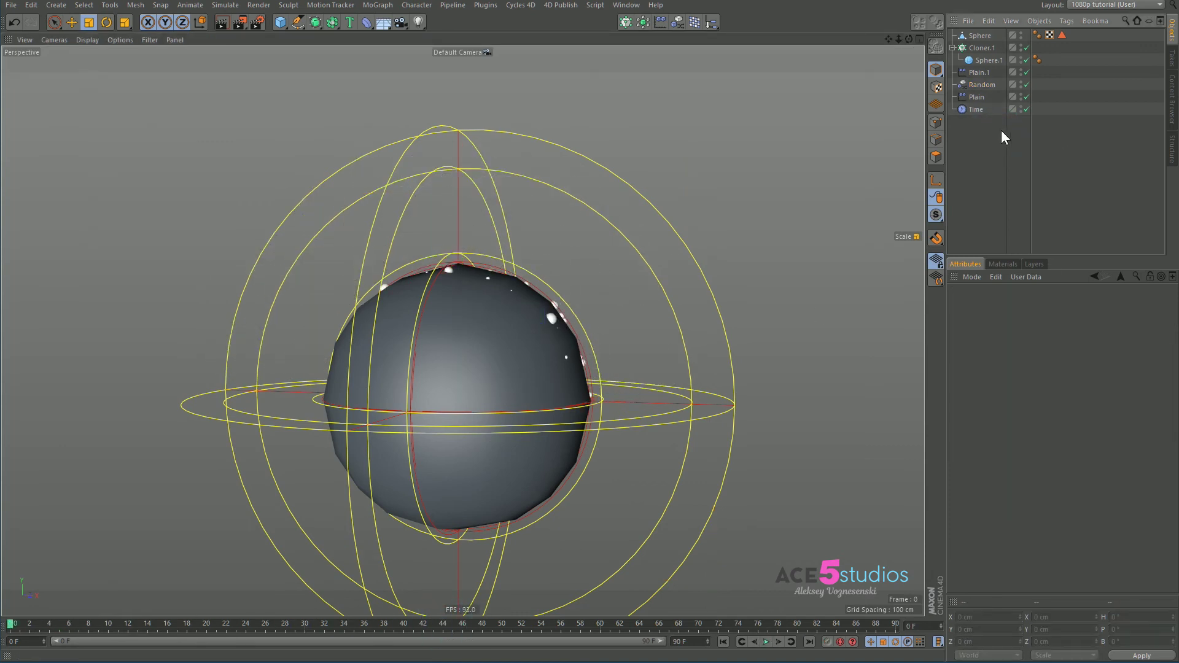
Group Plain.1, Random, Plain and Time under a hidden Null and preview without gizmos
drag(1001, 160, 980, 70)
key(alt+g)
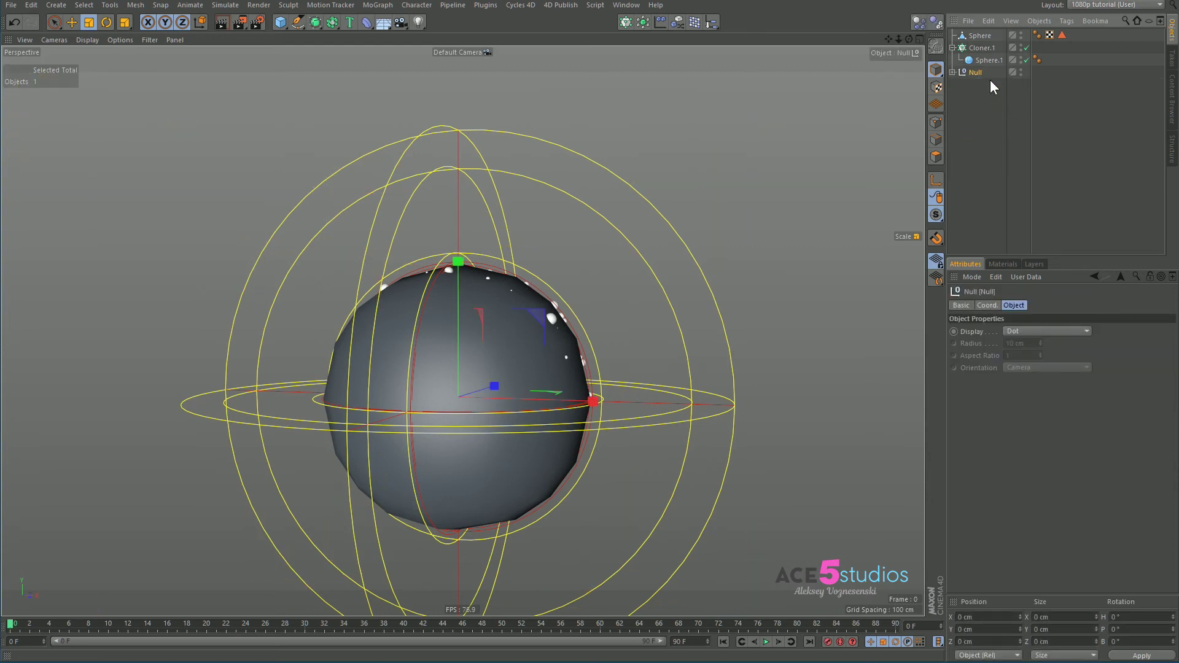
click(1020, 69)
key(F8)
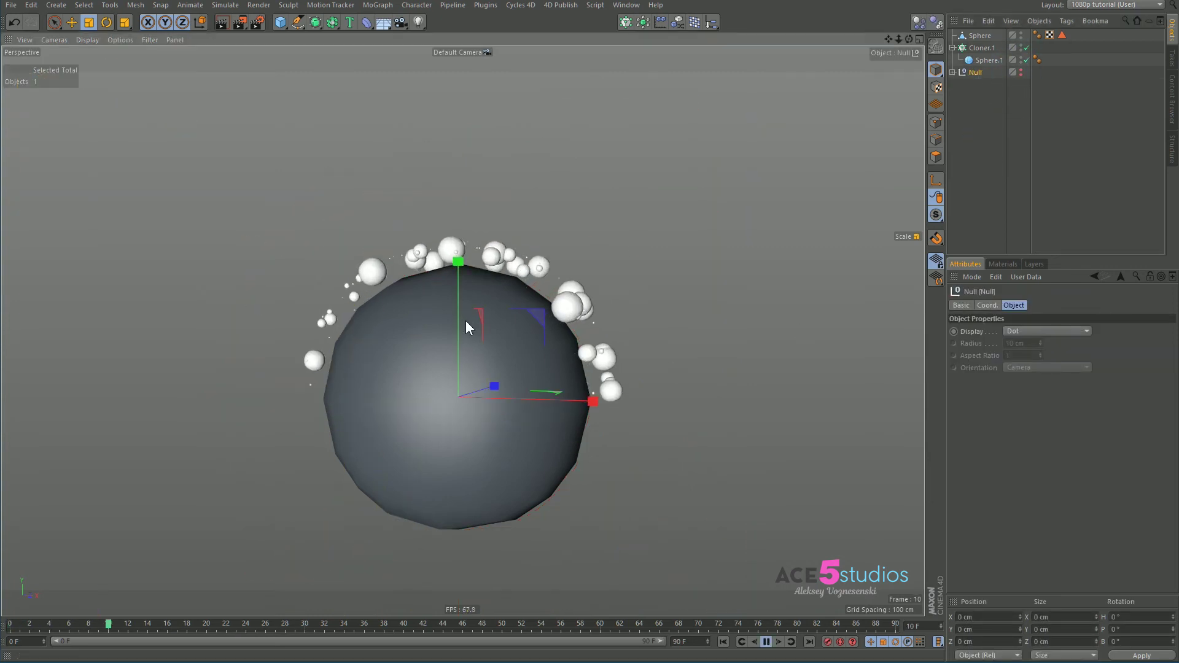
key(shift+f)
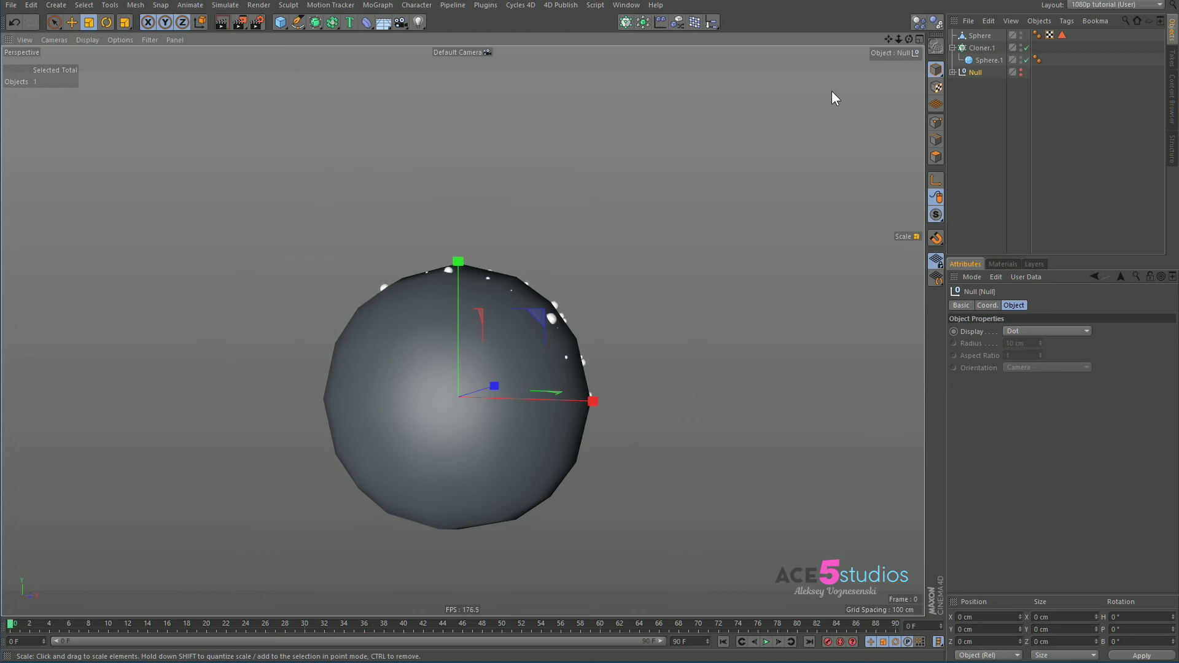
Add a Dynamics Body tag to Sphere.1, preview the falling clones, and show Project Settings
right_click(994, 58)
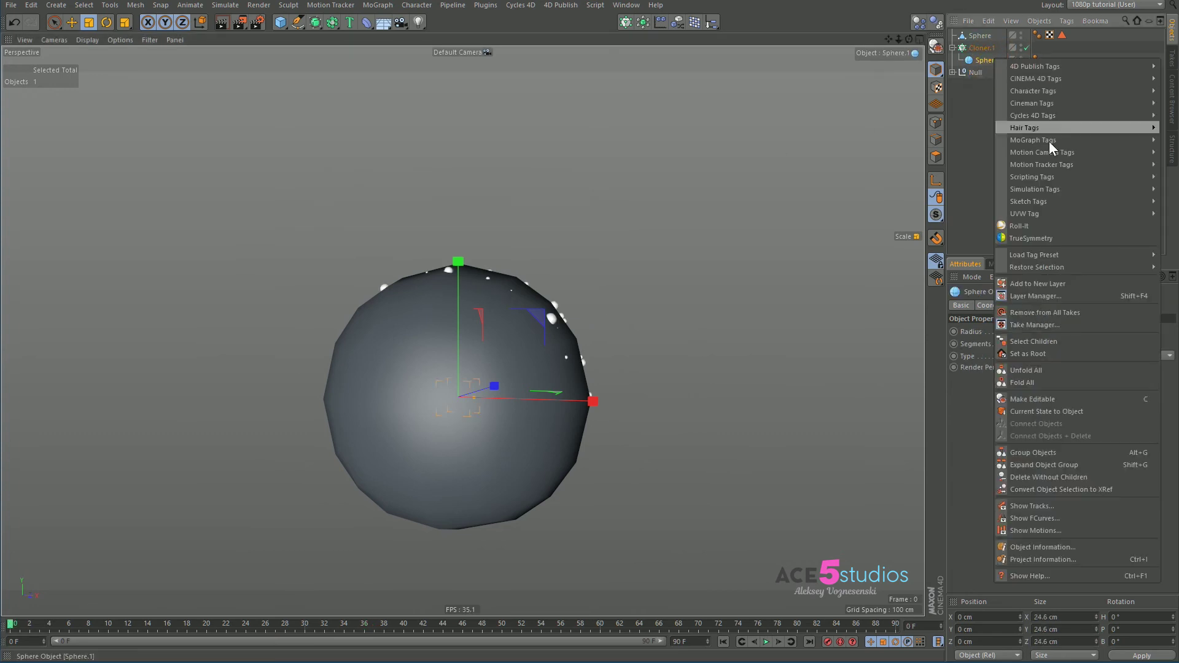
mouse_move(1067, 185)
click(1171, 189)
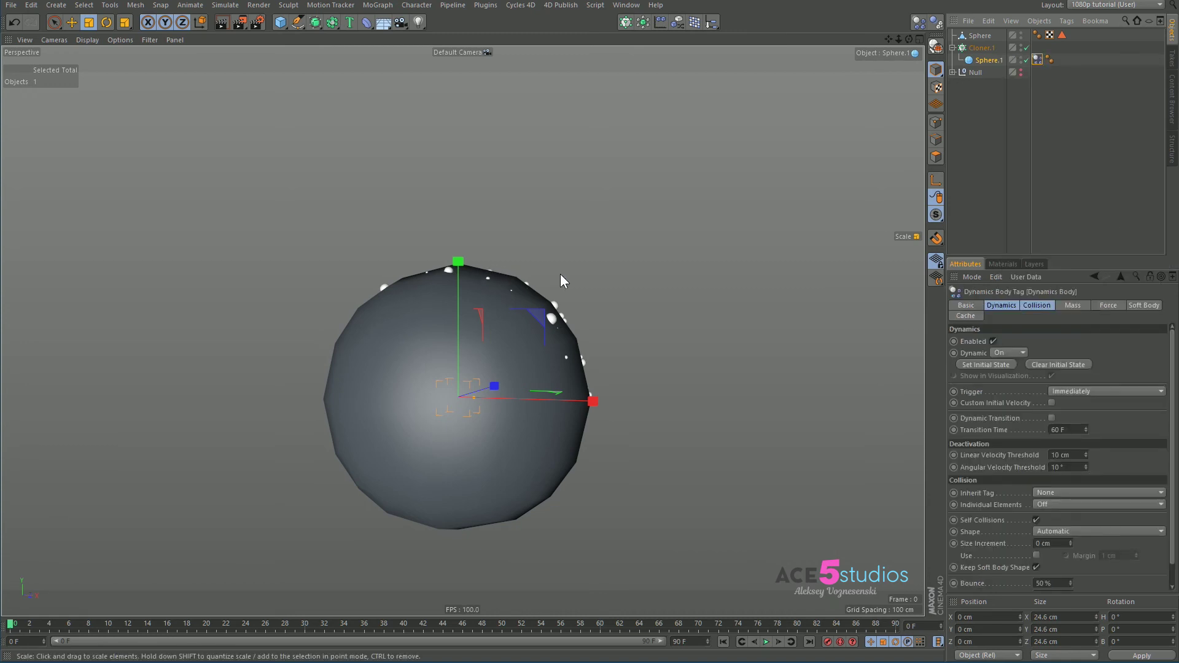
key(F8)
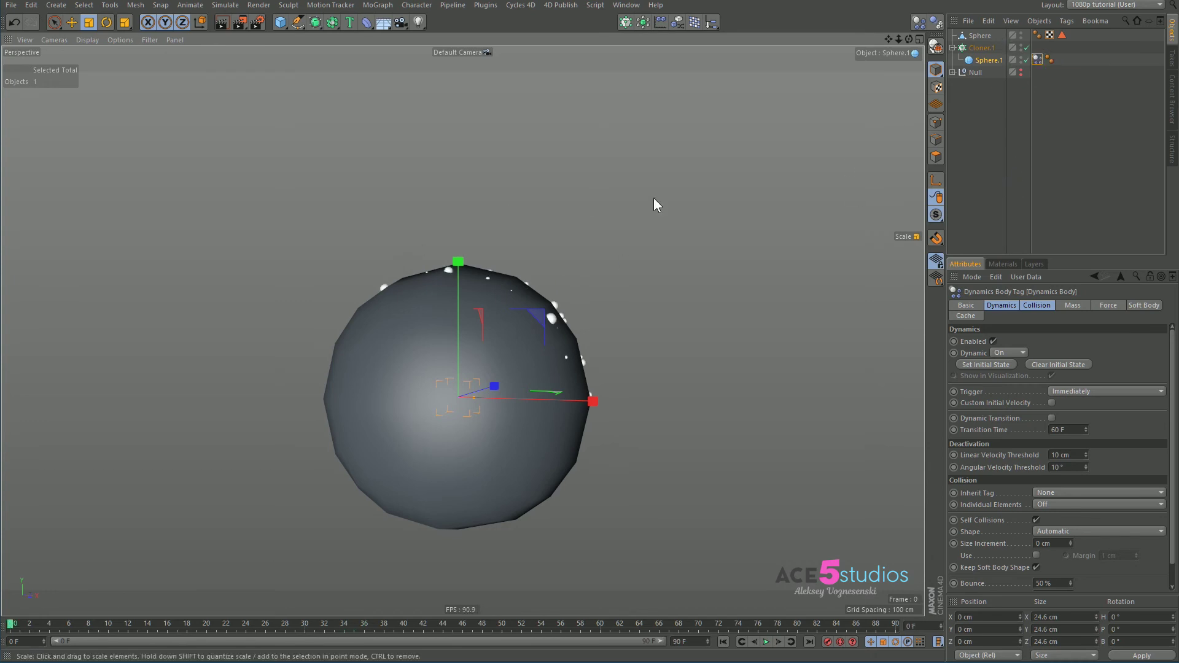
key(ctrl+d)
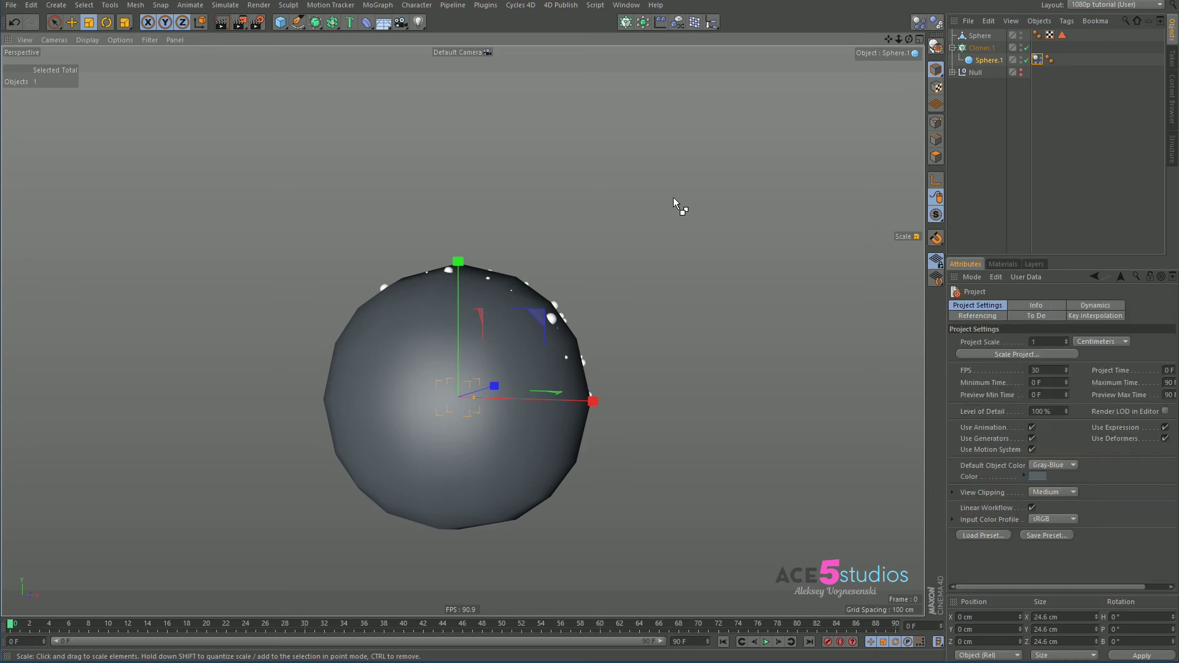
Set the project Dynamics Gravity to 0 cm and test the floating clones
click(1087, 308)
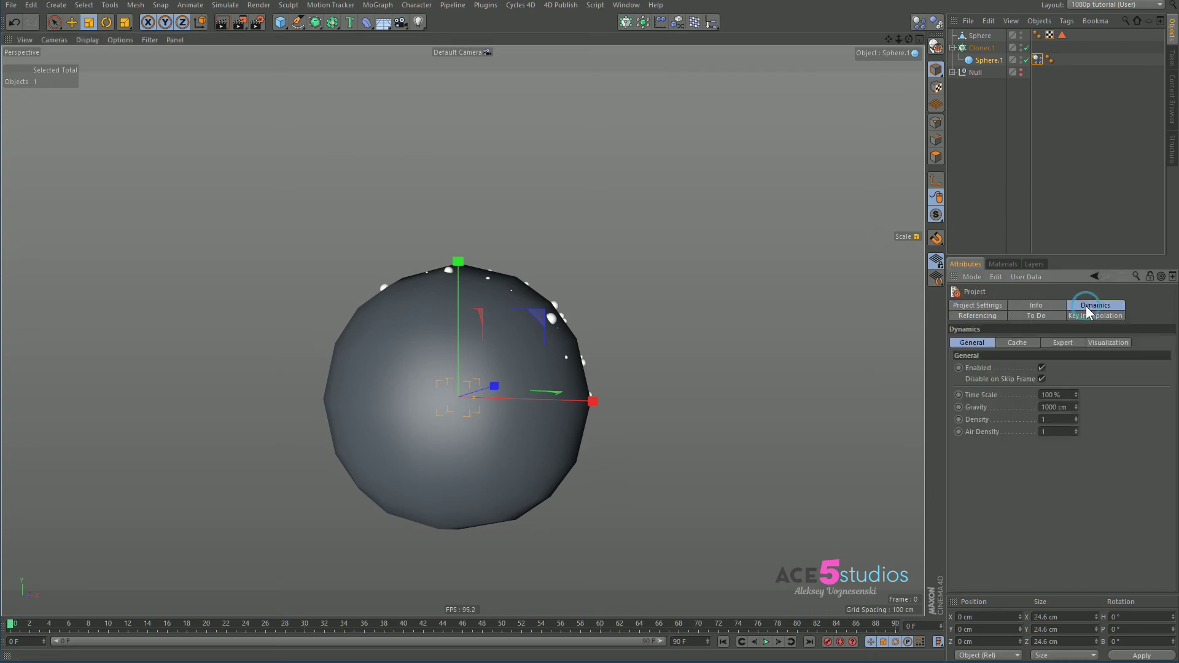
double_click(1072, 407)
text(0)
key(Return)
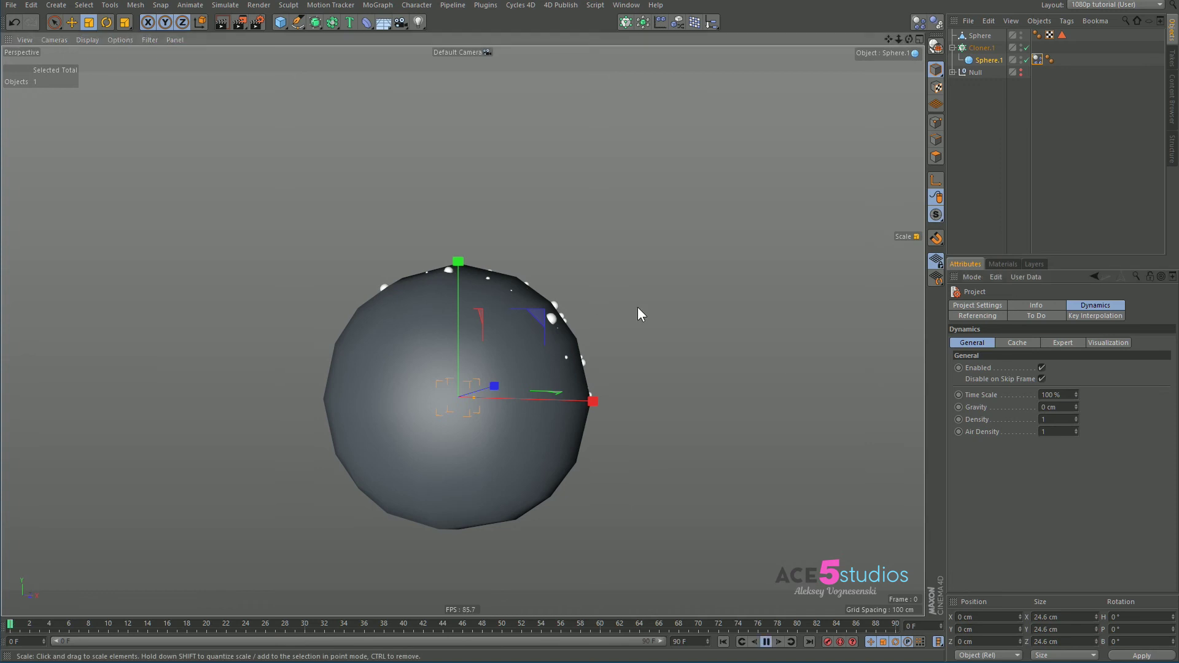
key(F8)
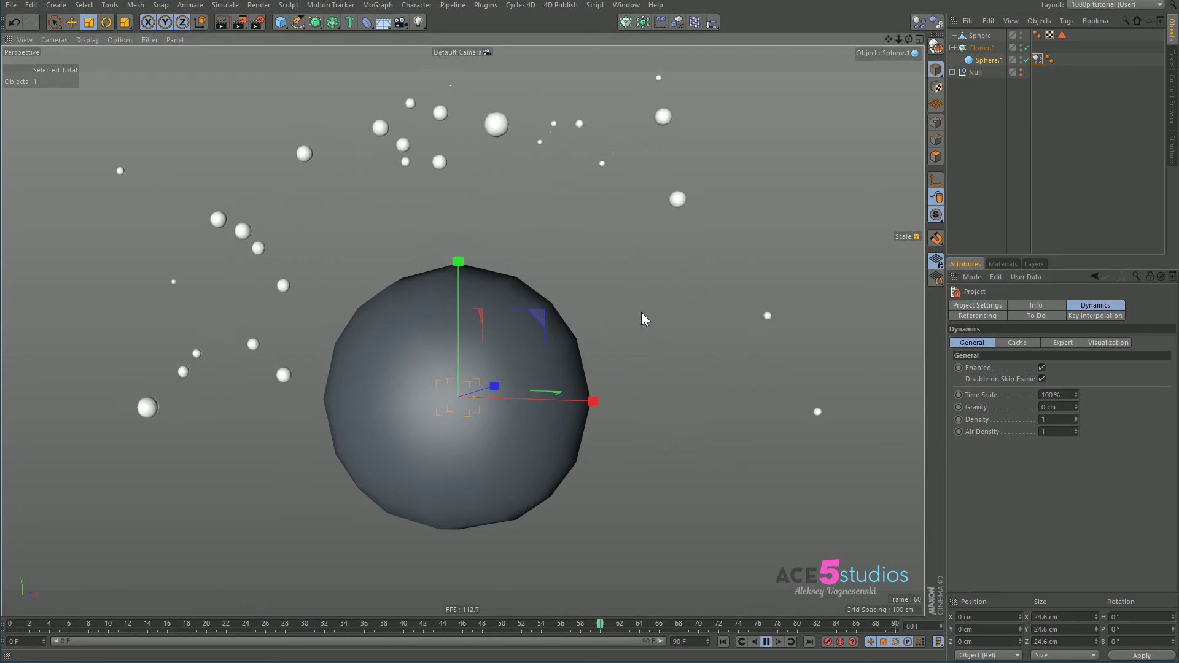
key(F8)
key(F8)
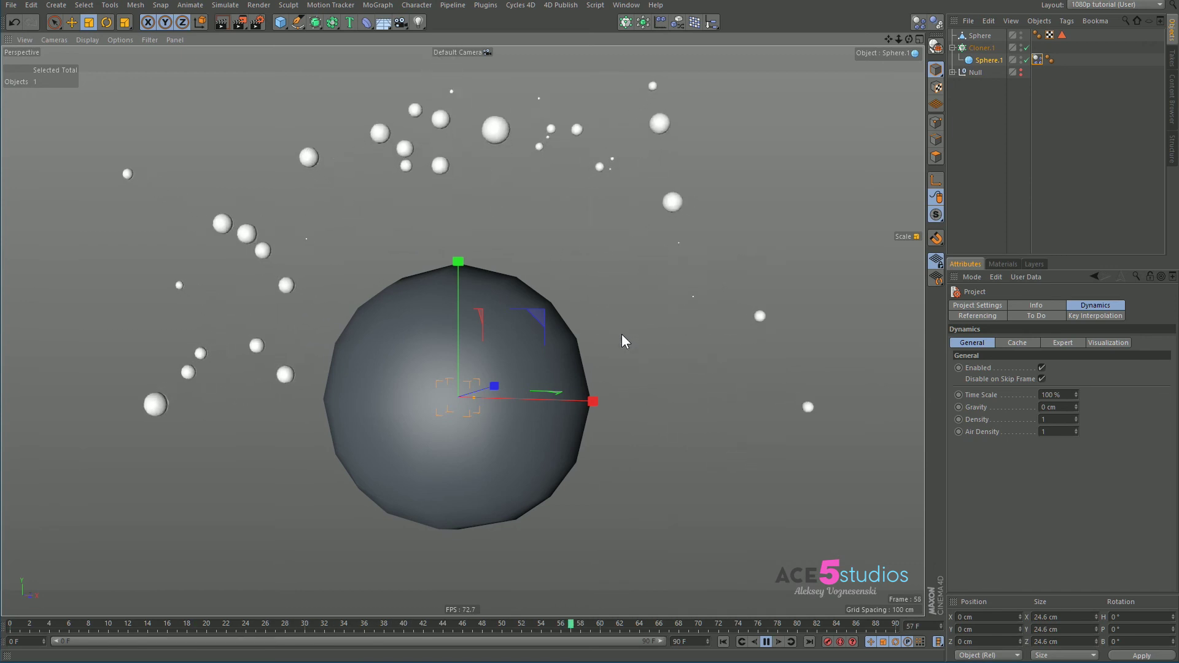
key(F8)
key(shift+f)
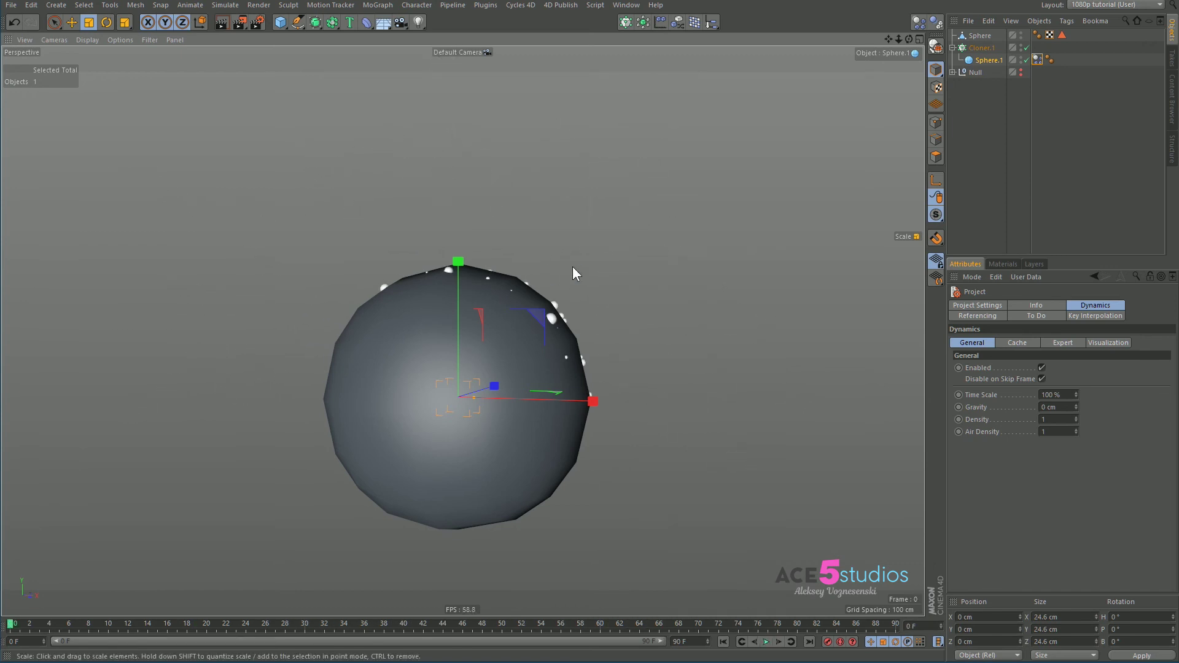
Switch the viewport to Gouraud Shading (Lines) and replay the simulation from the start
key(n)
key(b)
key(F8)
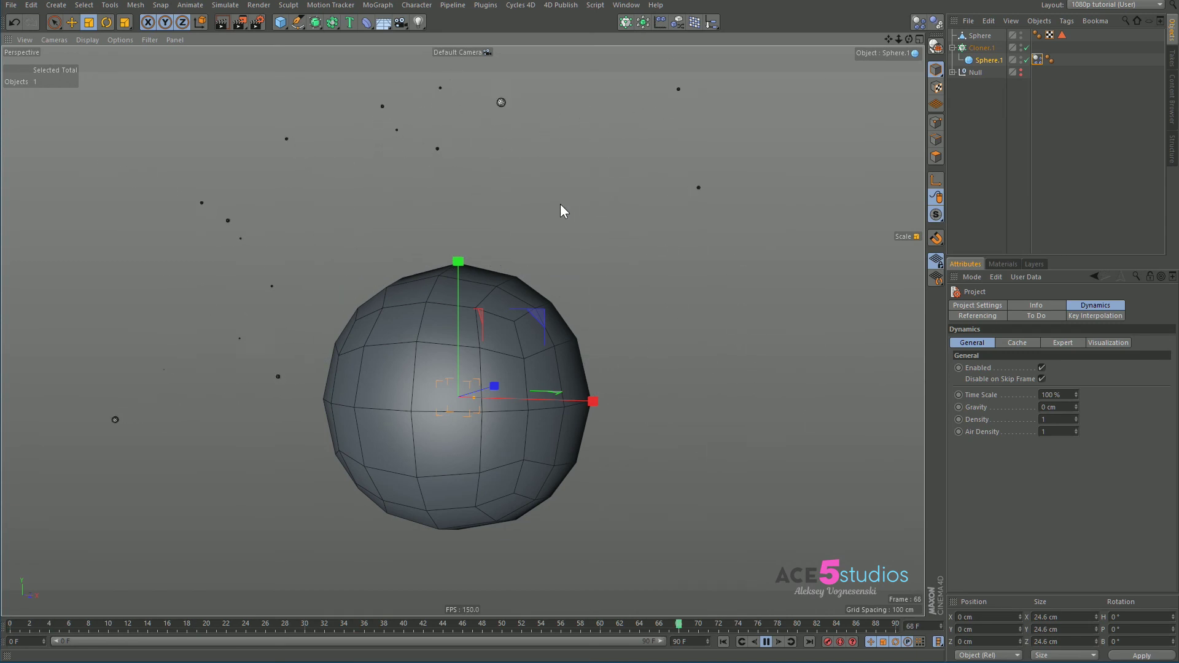
key(F8)
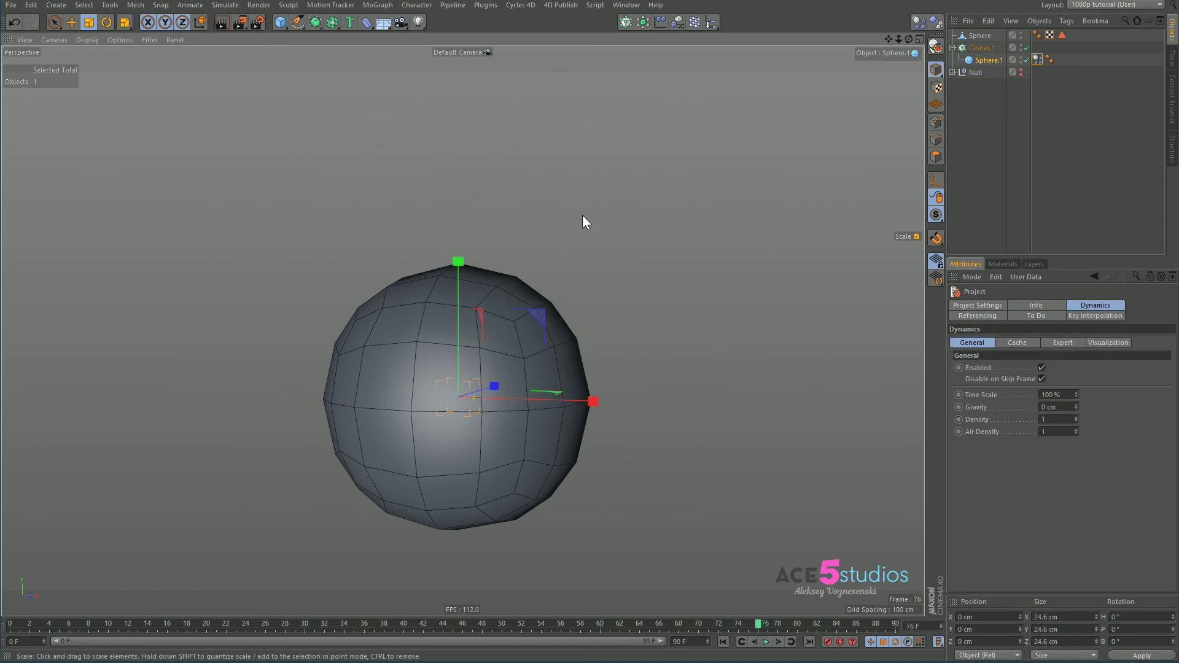
key(shift+f)
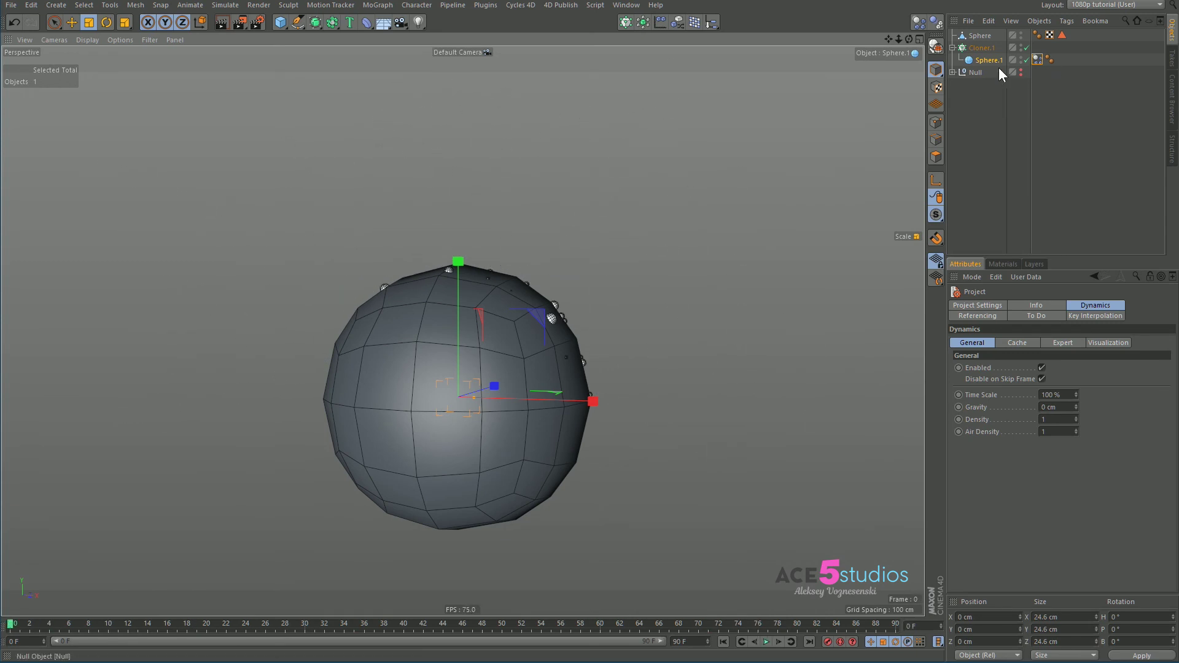
In Sphere.1's Dynamics Body Force settings, try Follow Position 11 and Follow Rotation 6
click(1037, 60)
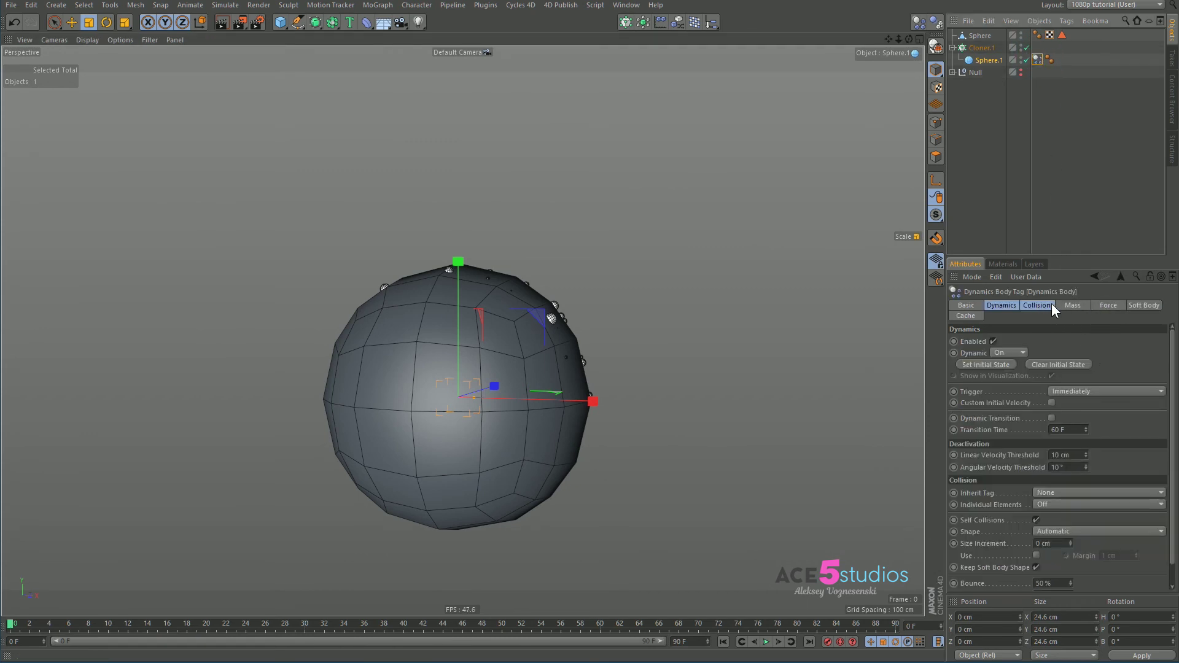
click(1008, 305)
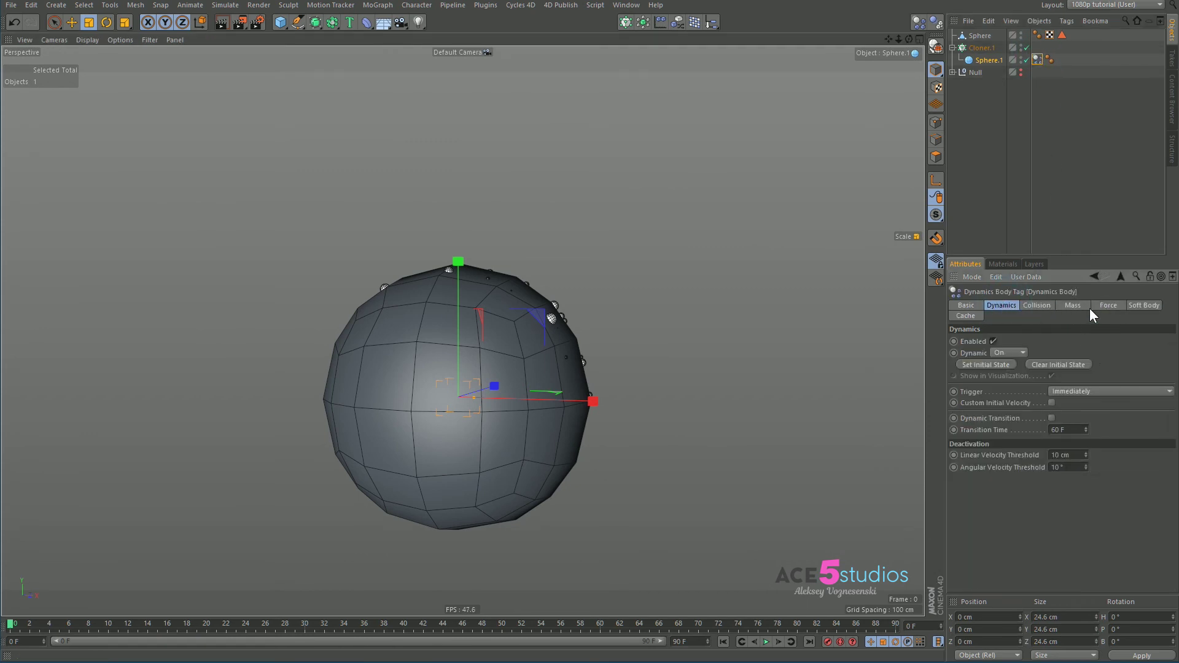
click(1105, 307)
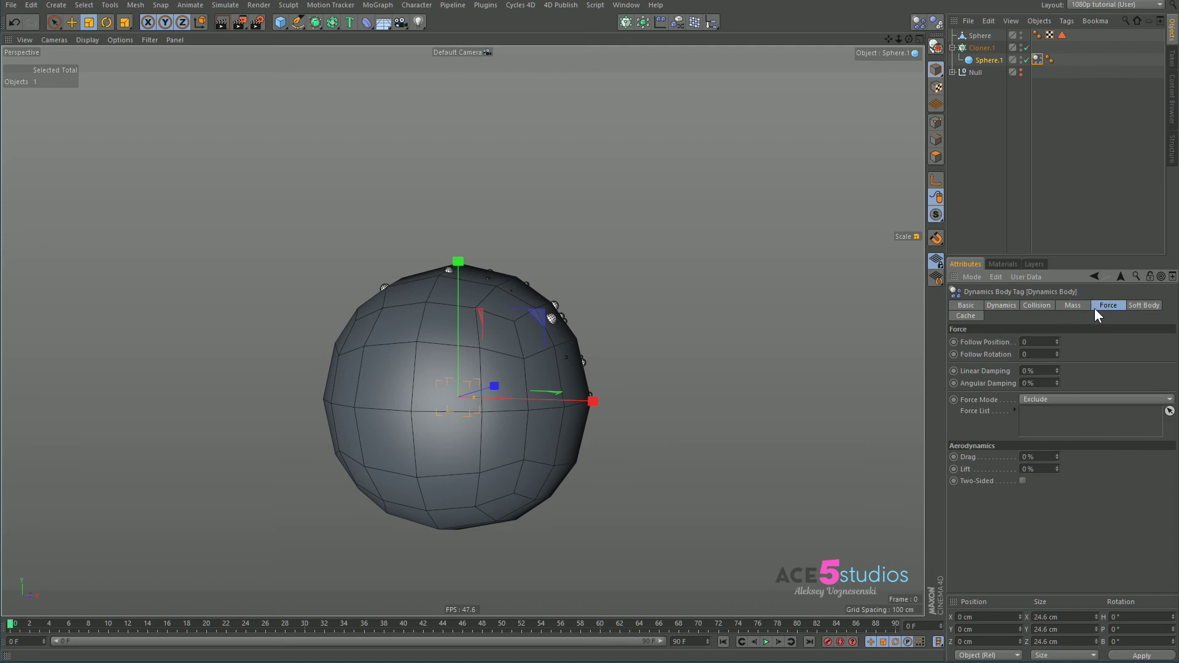
click(1039, 342)
text(11)
key(Tab)
text(6)
key(F8)
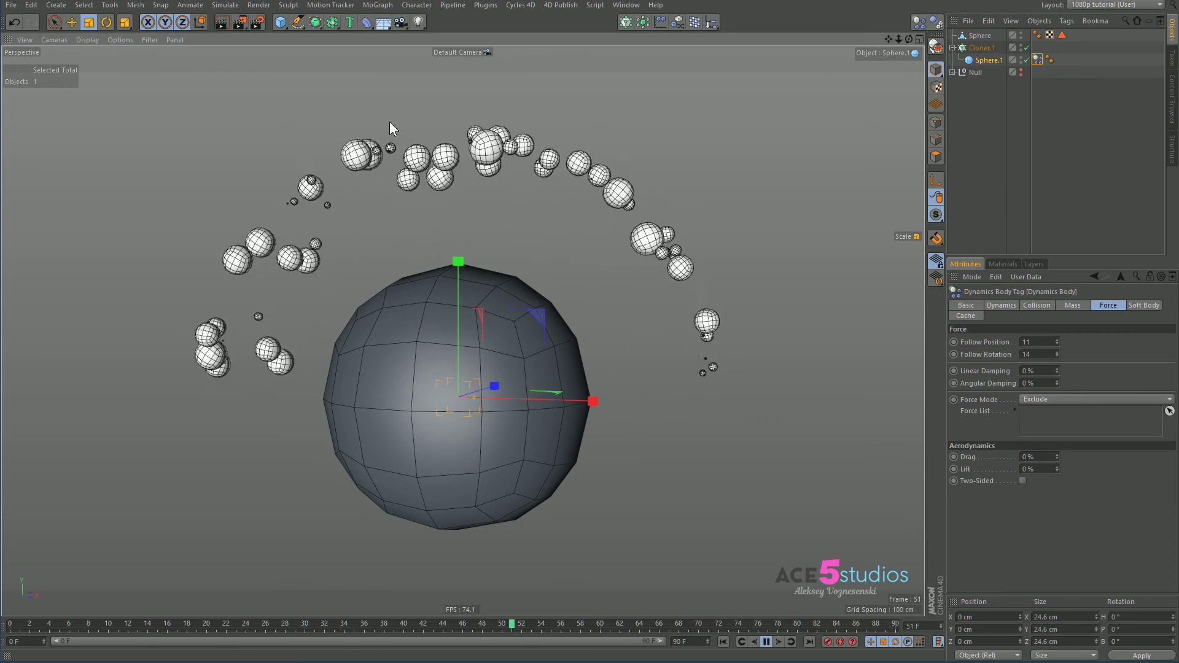
Refine the follow forces to Follow Position 3 and Follow Rotation 5
click(1042, 342)
text(8)
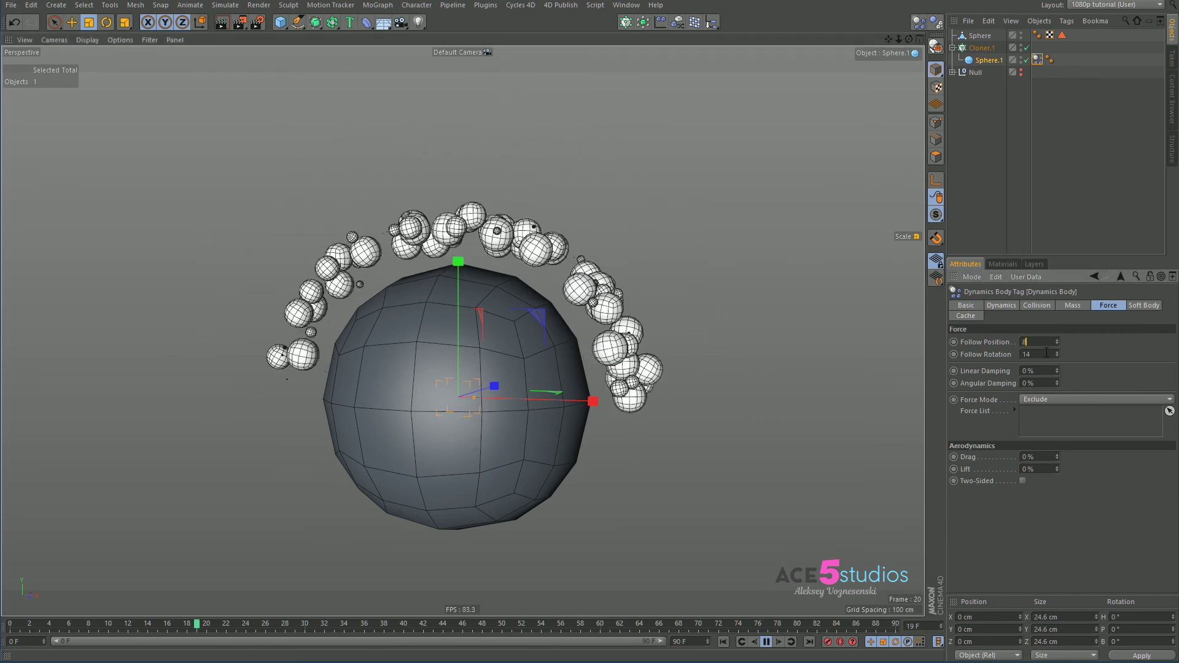
key(Tab)
text(11)
click(1033, 342)
text(4)
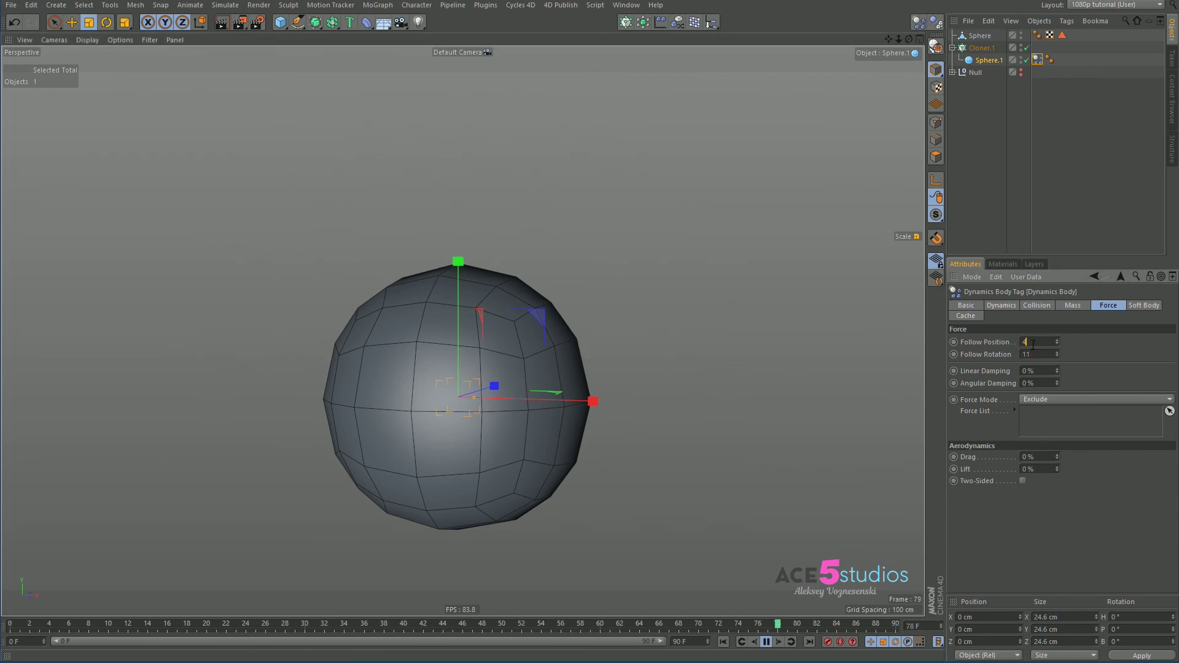
key(BackSpace)
text(3)
double_click(1041, 355)
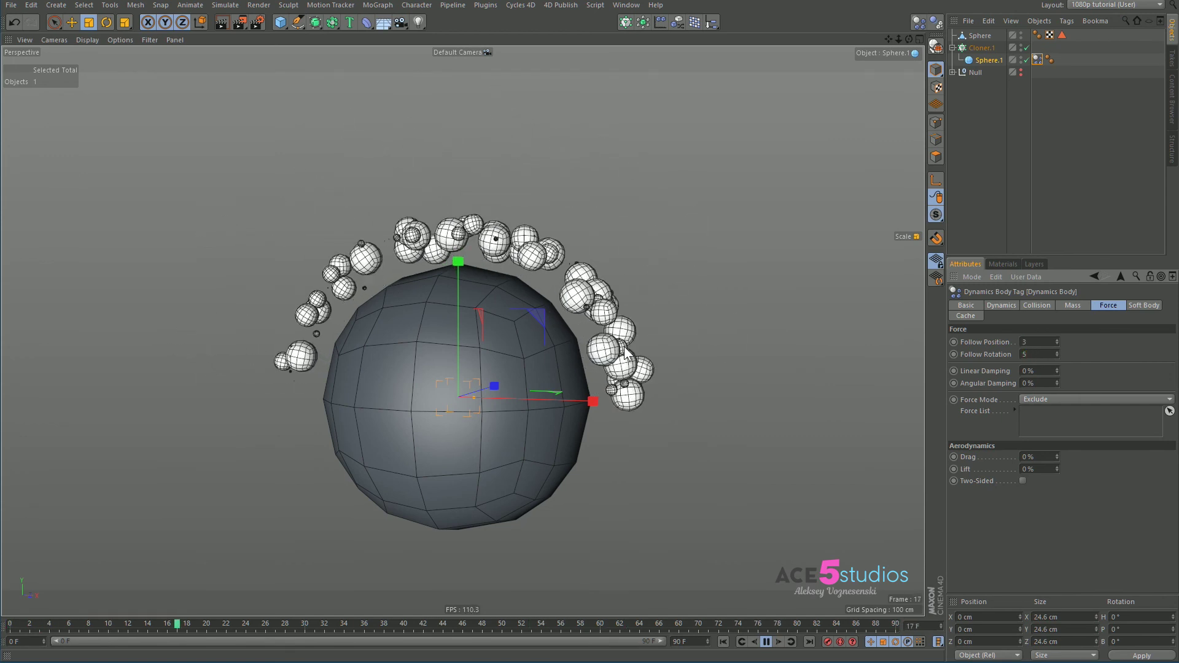
click(560, 297)
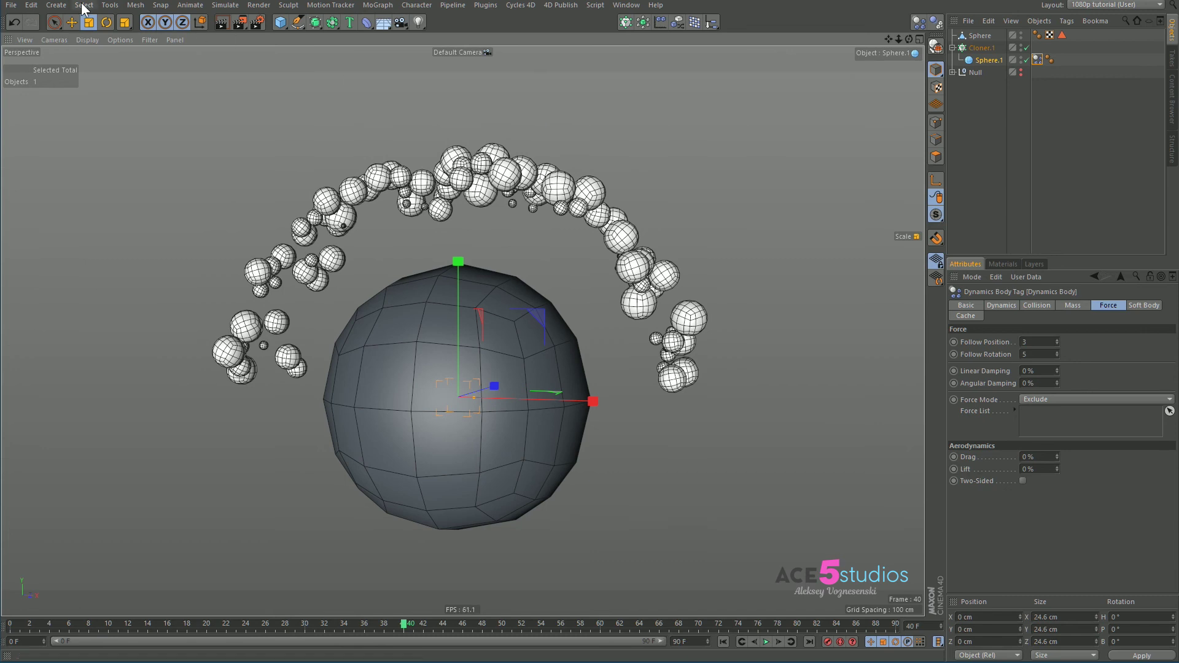
Add a Turbulence force and move it out of Cloner.1, below Null
click(222, 6)
mouse_move(259, 53)
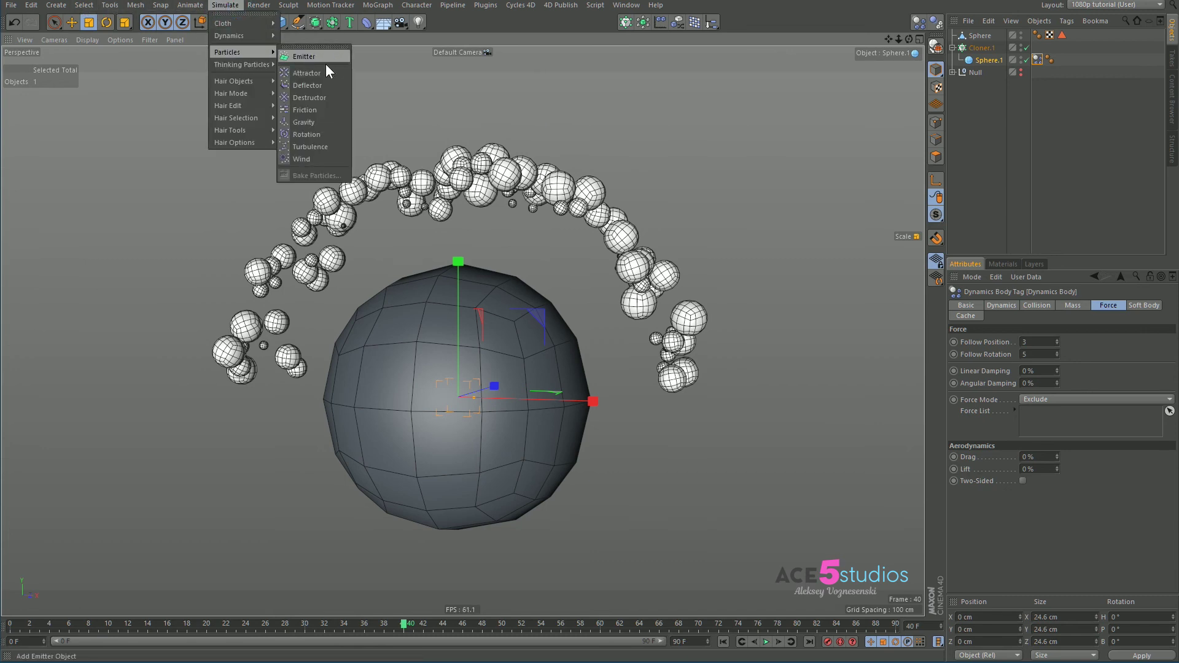
click(335, 147)
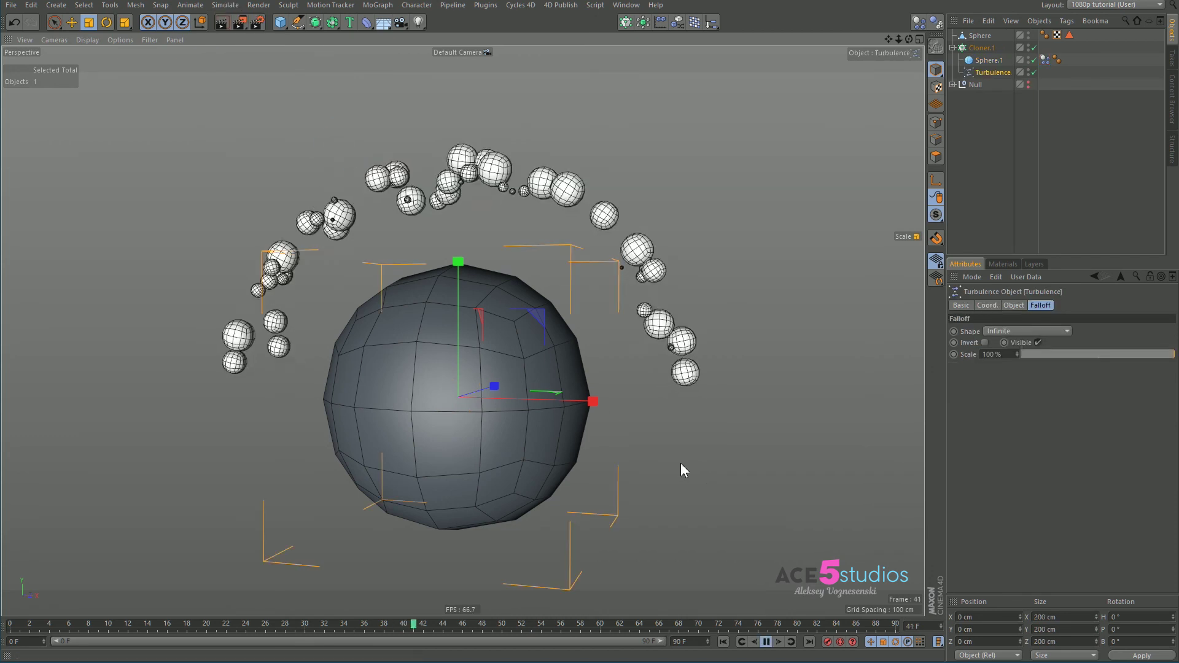
key(F8)
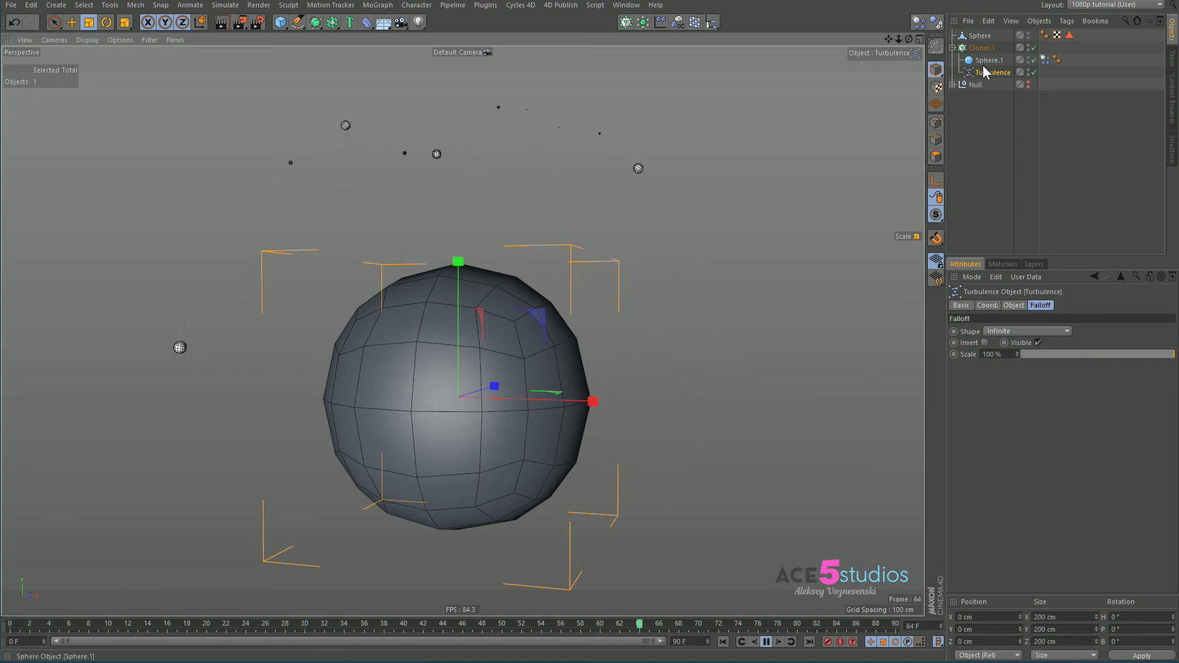
drag(993, 72, 980, 91)
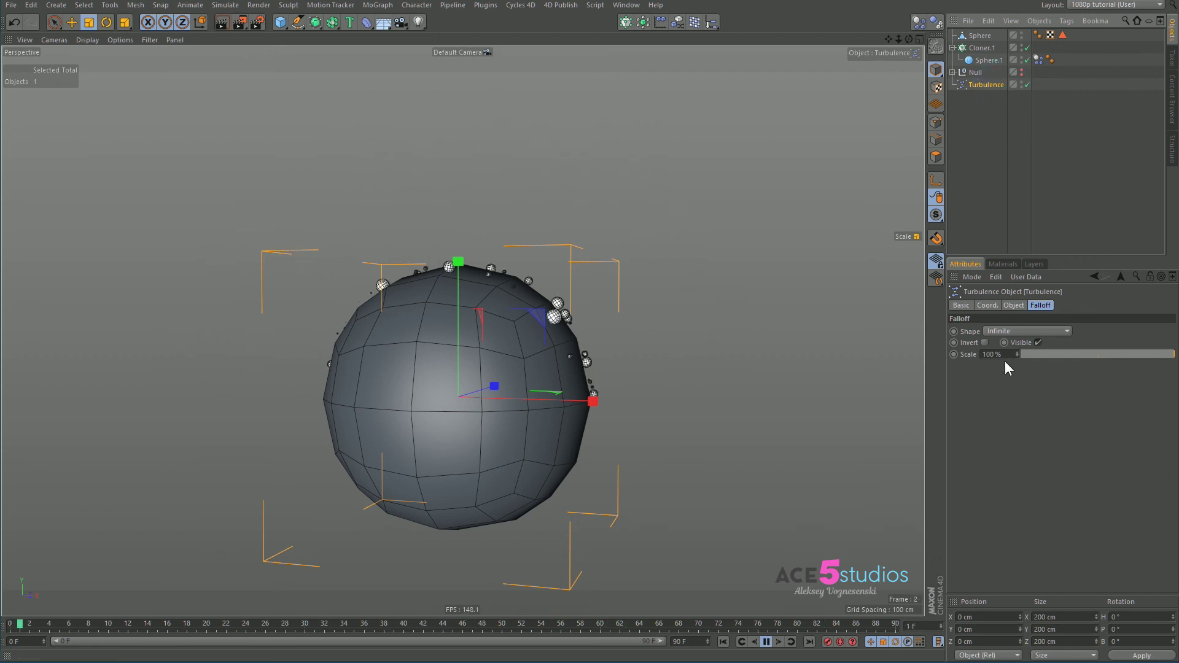
Set the Turbulence Strength to 55 cm and Scale to 60%
click(1014, 305)
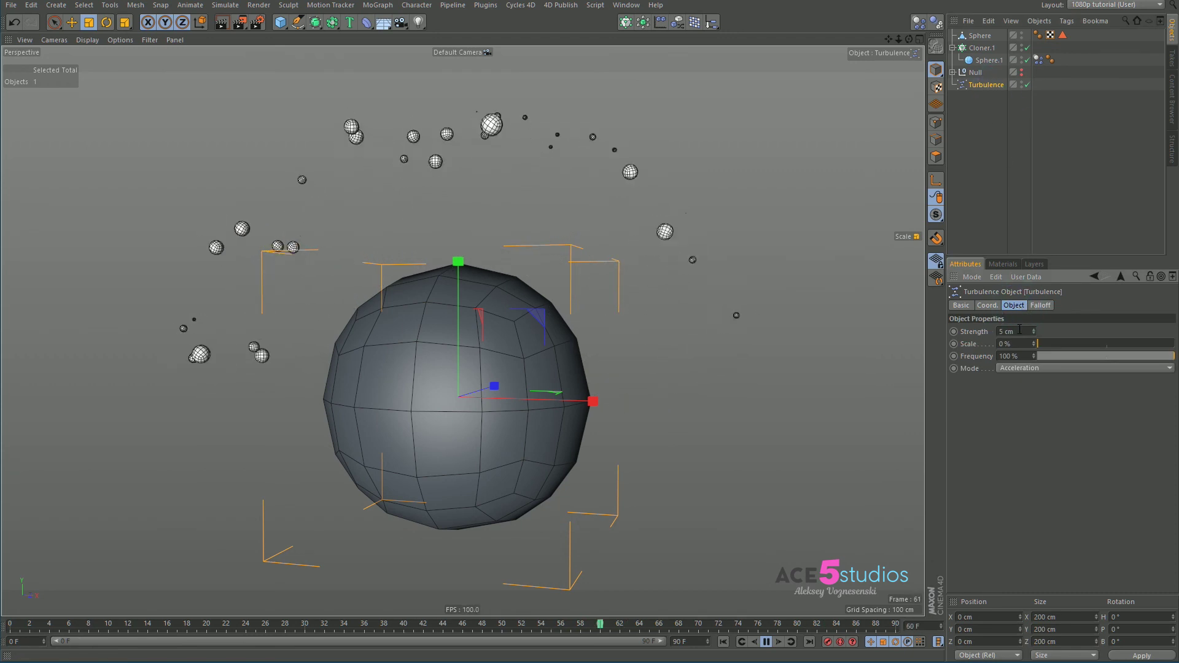
text(55)
key(Return)
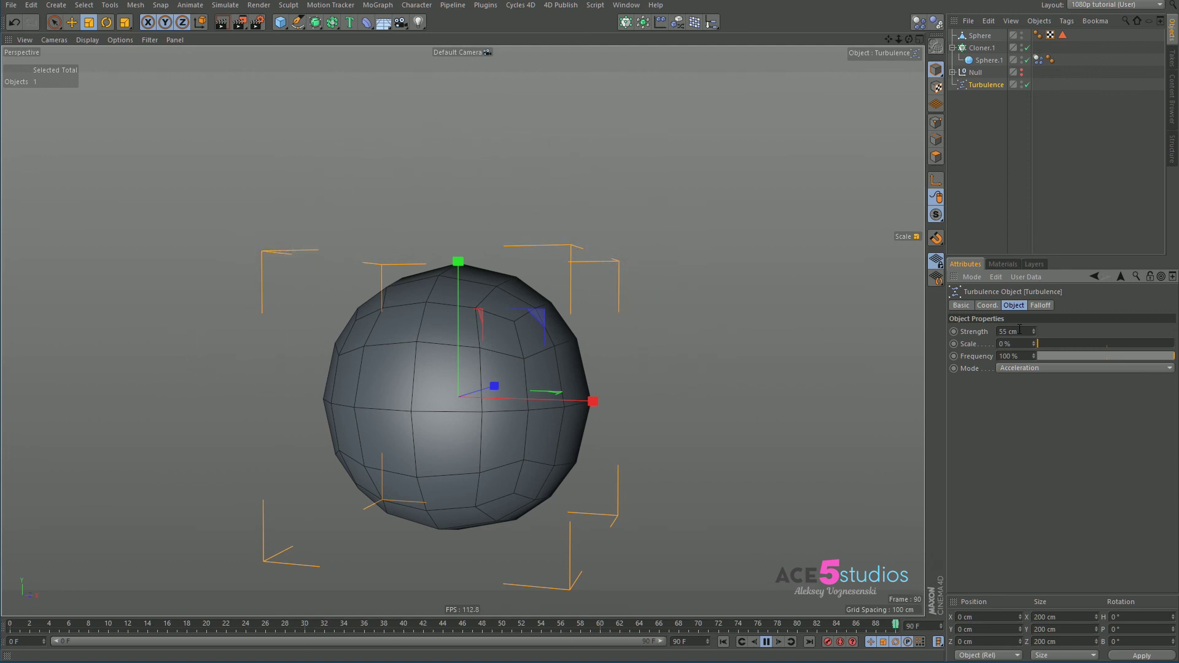
drag(1038, 344, 1059, 345)
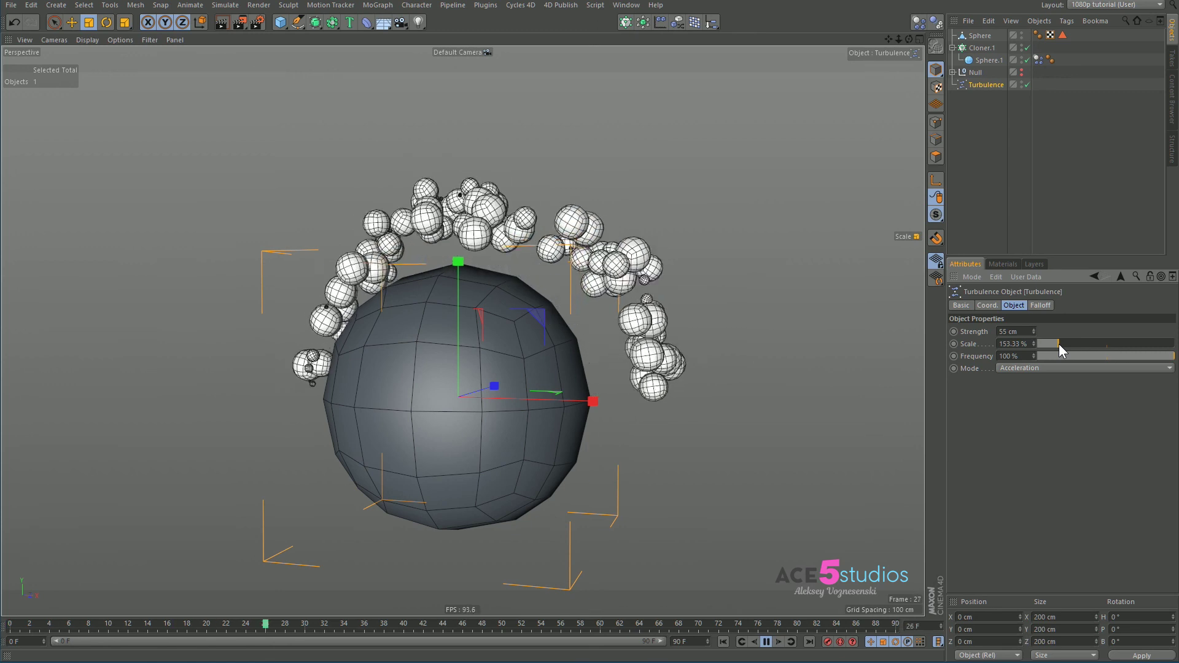
drag(1059, 344, 1045, 343)
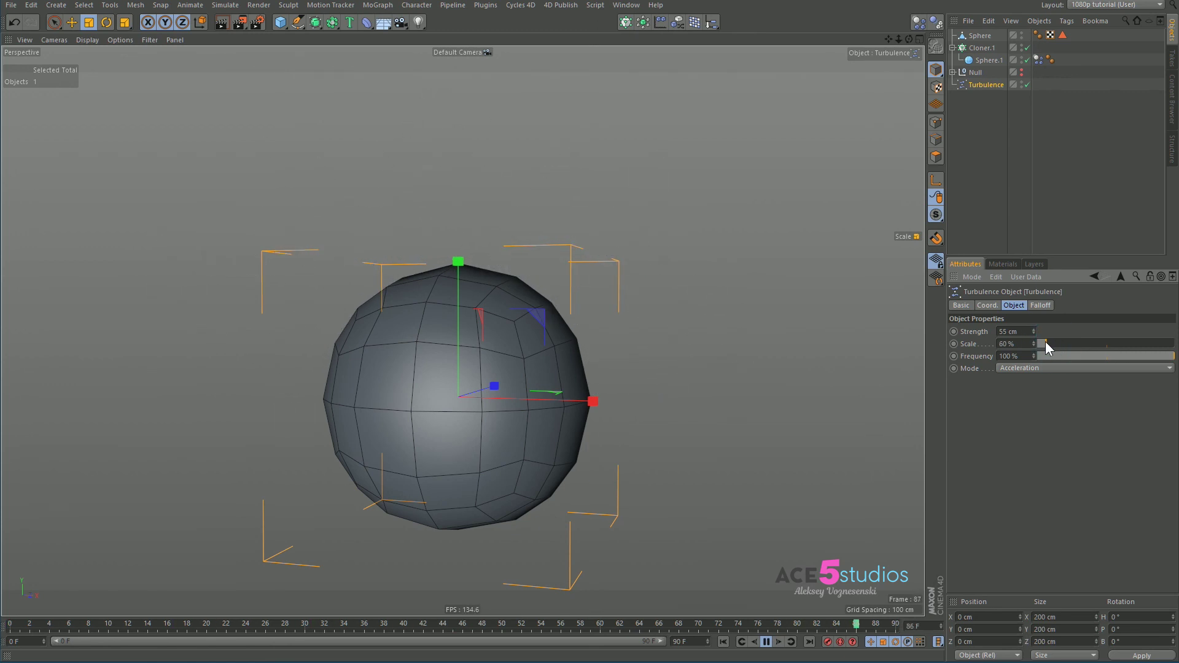